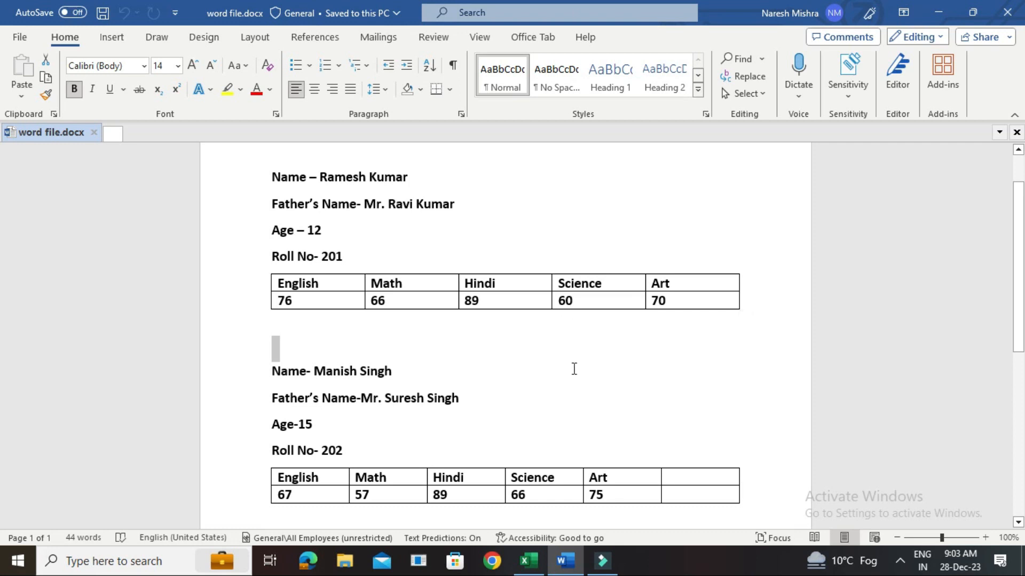
Switch to the blank Sheet15 of File.xlsx in Excel and check the student records in the Word document.
click(527, 564)
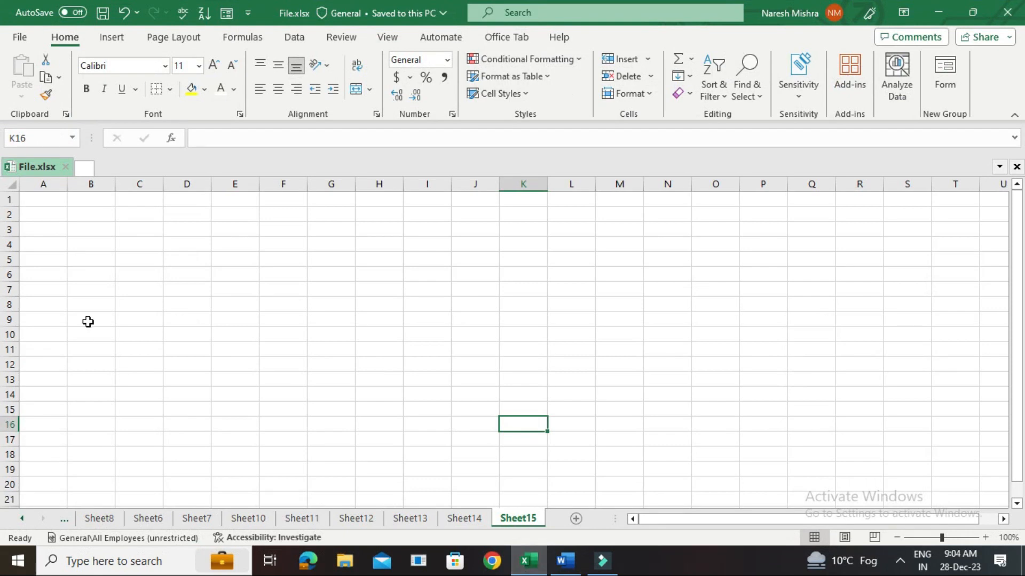
click(68, 198)
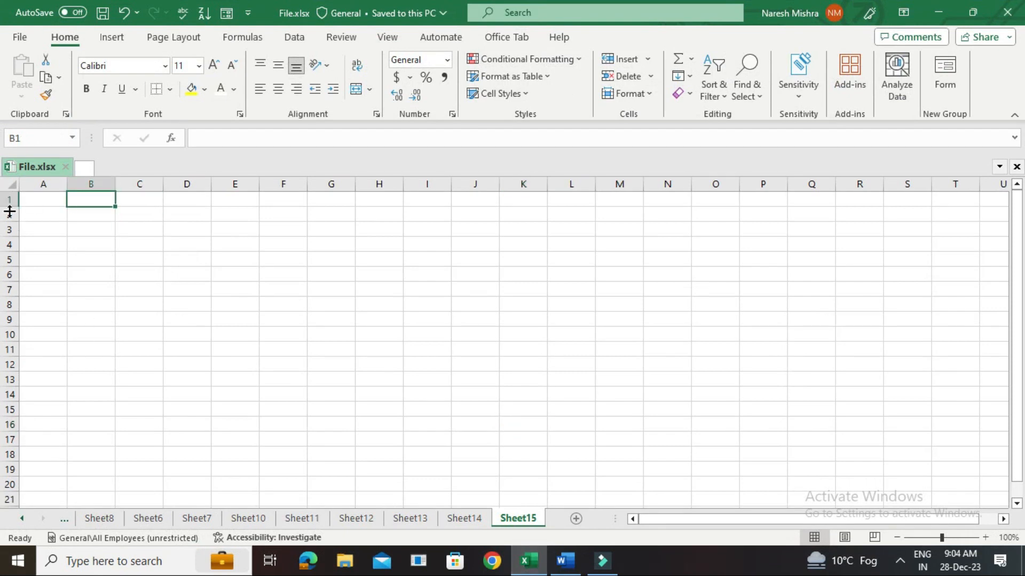
mouse_move(567, 569)
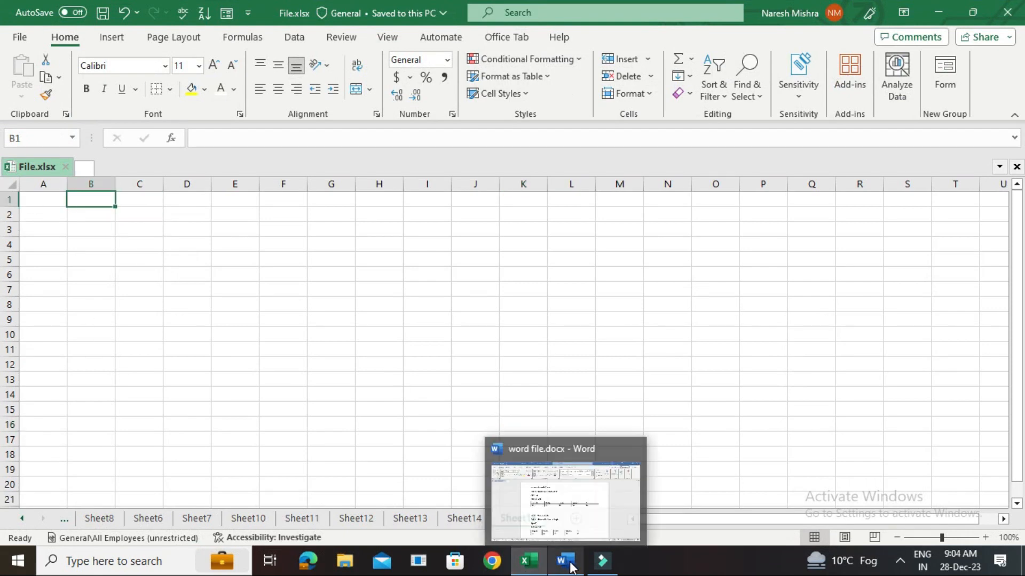
click(564, 567)
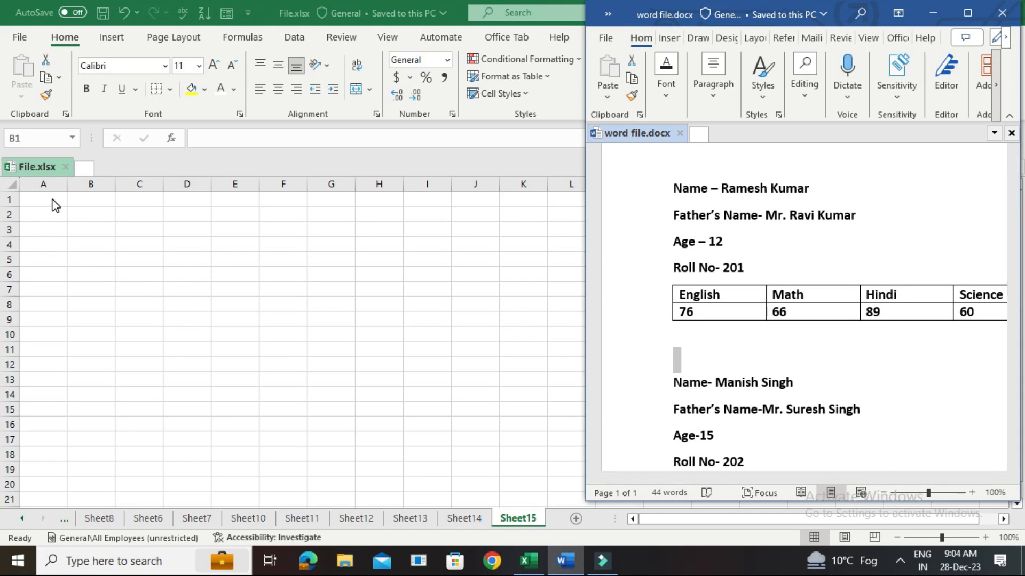
click(197, 226)
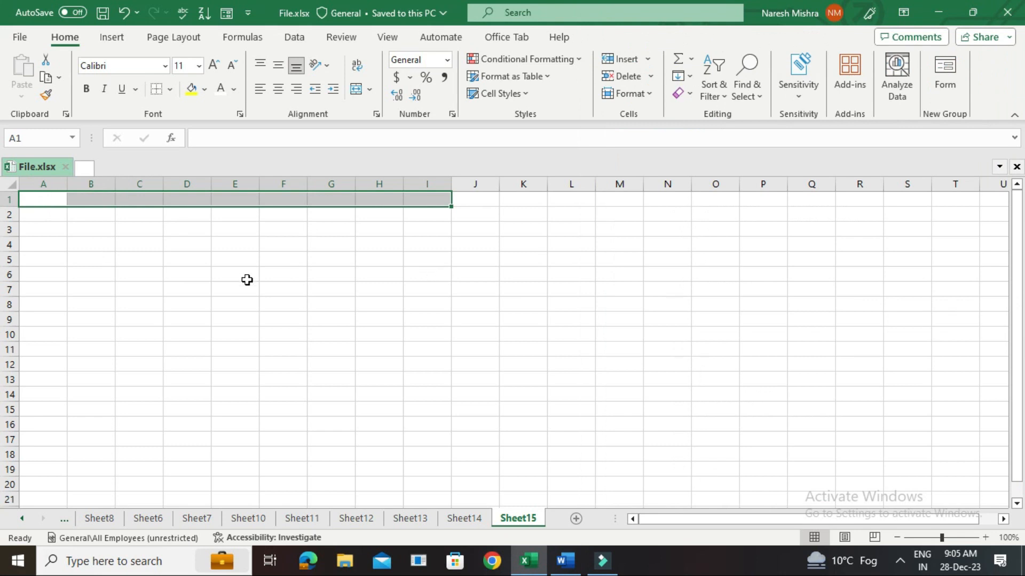
Merge and centre cells A1:I1 on Sheet15 and enter the title "Student Details" in the merged cell.
scroll(247, 280, up, 3)
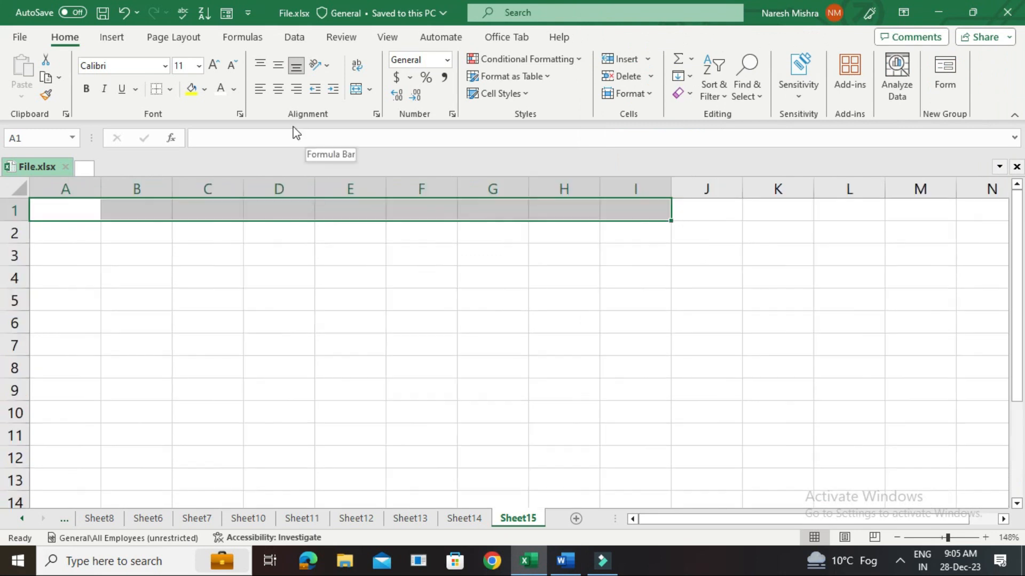
click(372, 94)
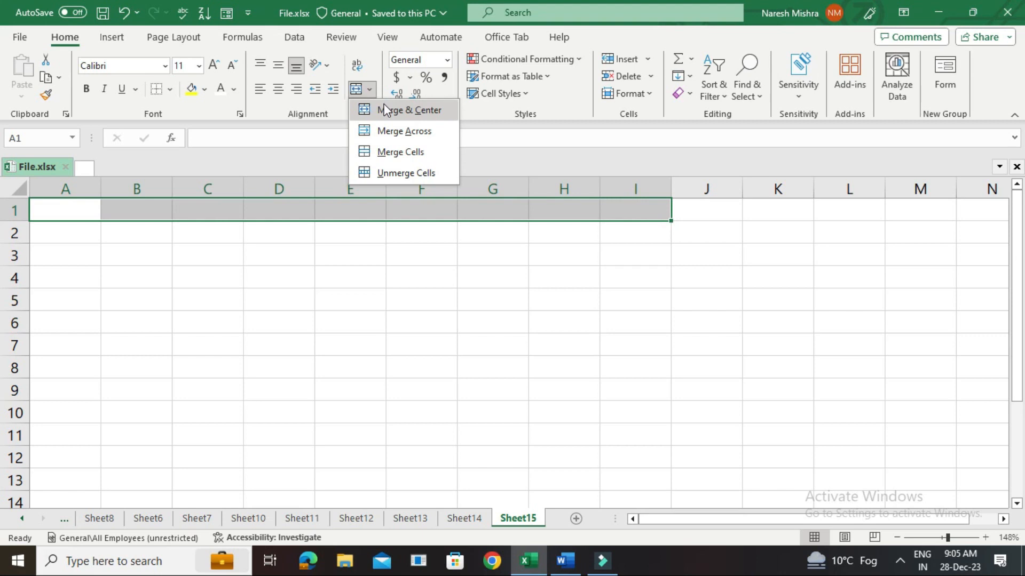
click(386, 111)
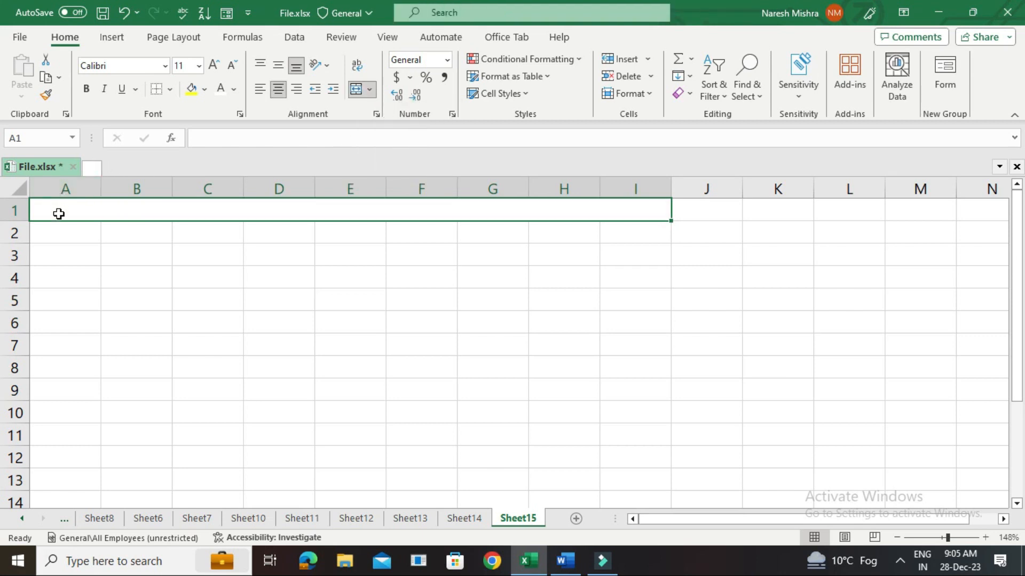
double_click(305, 212)
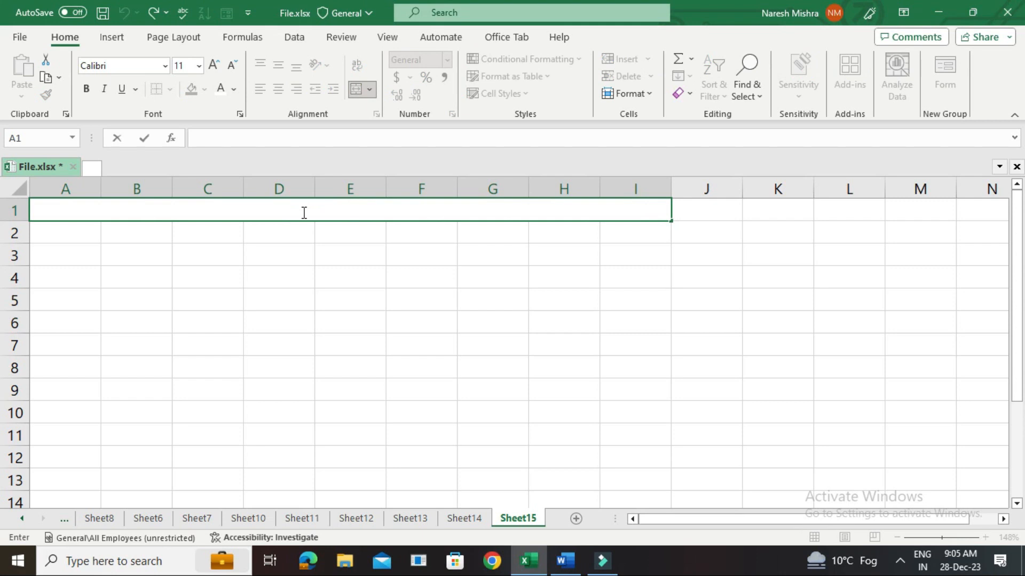
text(Student Details)
key(Return)
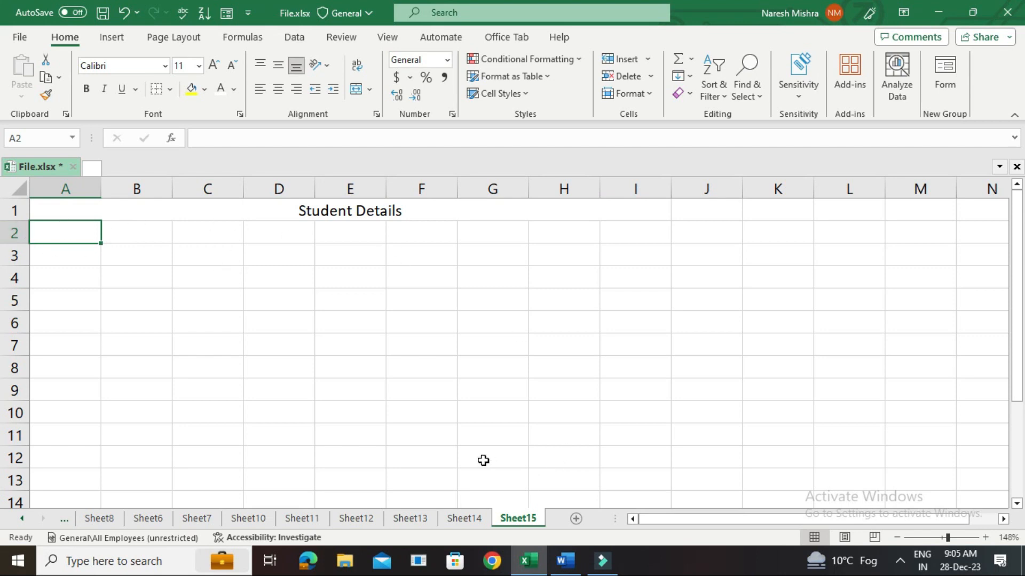
Following the Word document, enter the headings "Name" in A2 and "Father's Name" in B2.
click(563, 560)
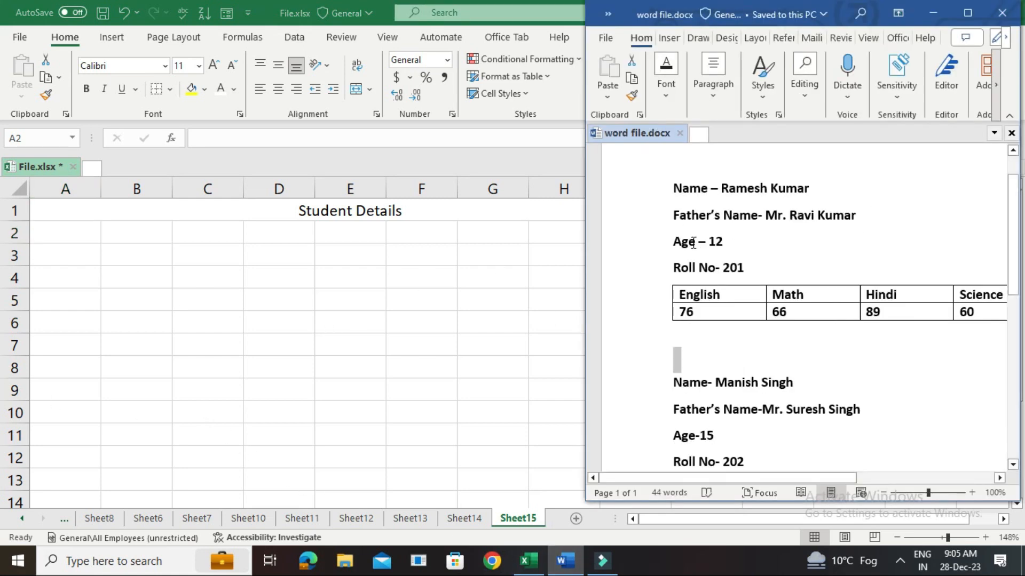
click(69, 236)
text(Name)
key(Tab)
text(Father)
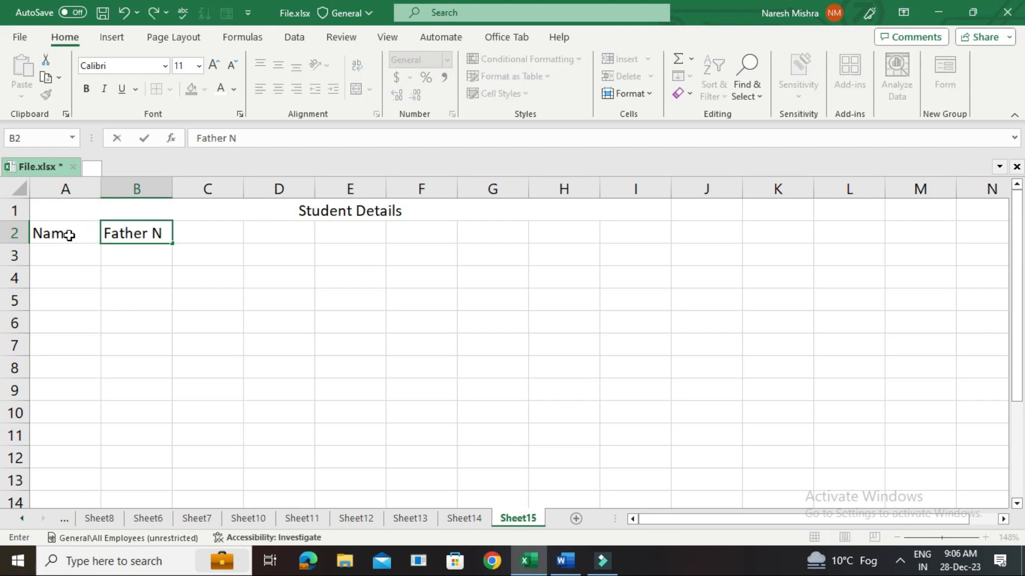
text('s Name)
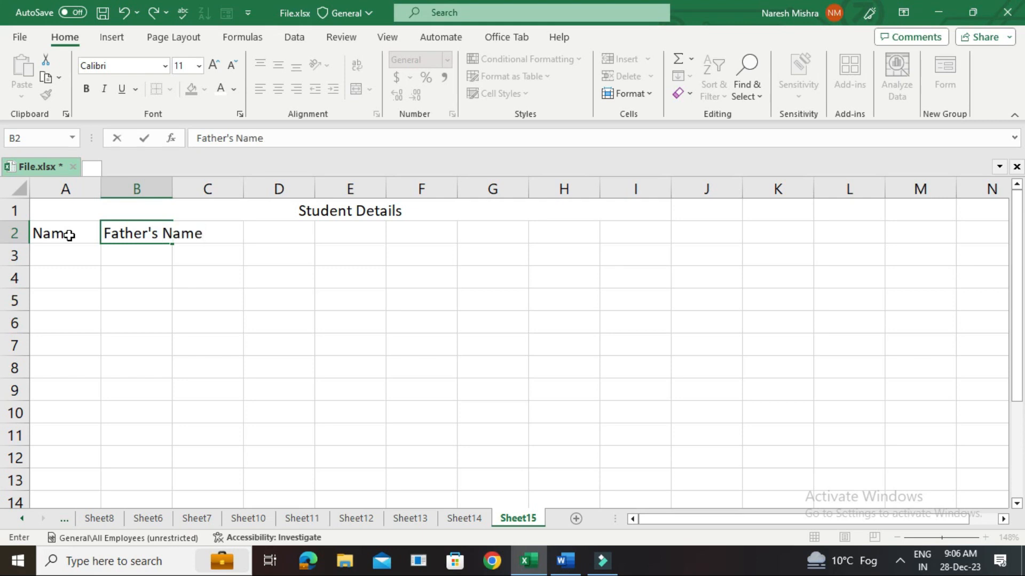
key(Tab)
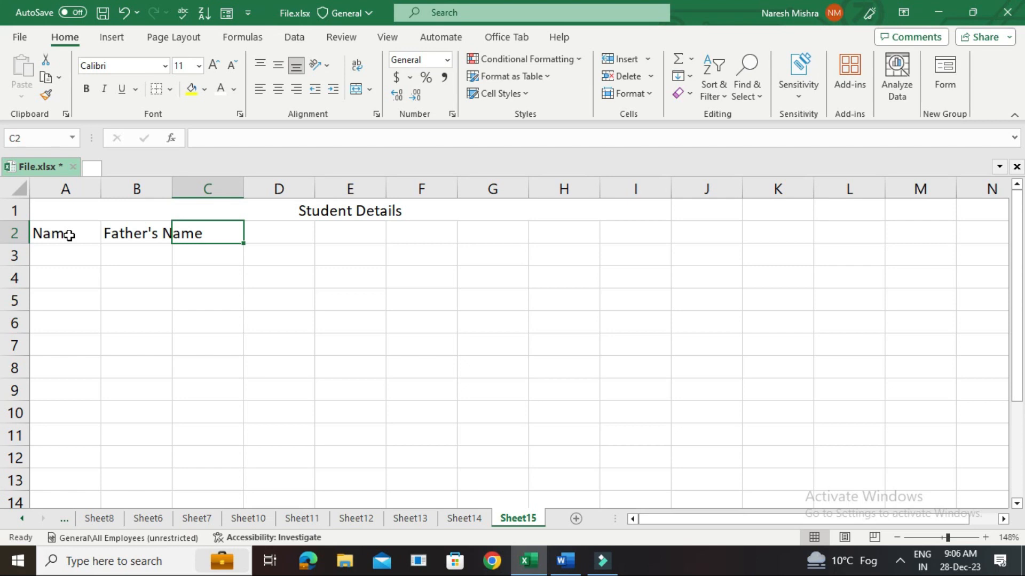
After checking the Word document, enter the headings "Age" in C2 and "Roll No" in D2.
key(alt+Tab)
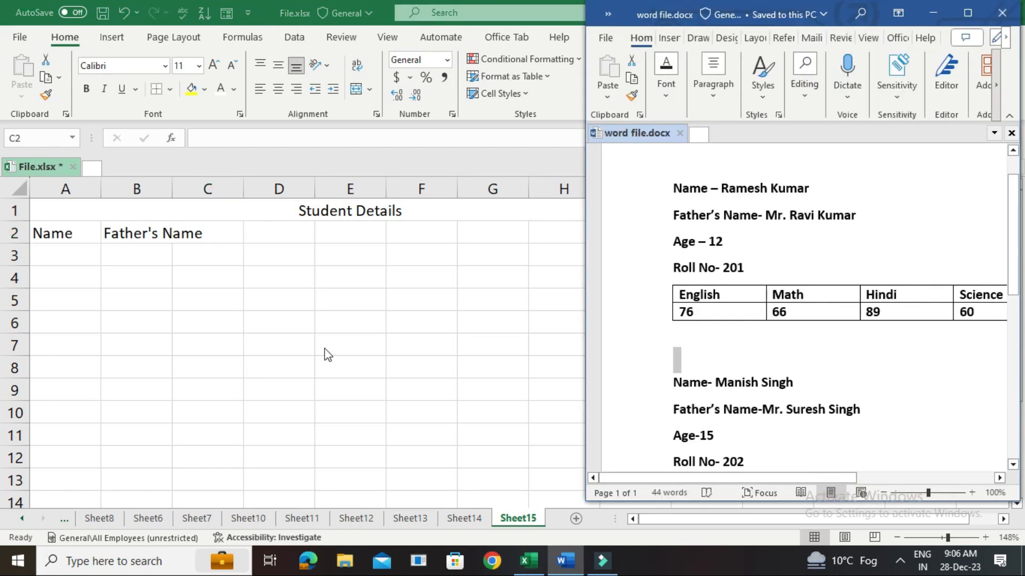
click(207, 230)
text(Age)
key(Tab)
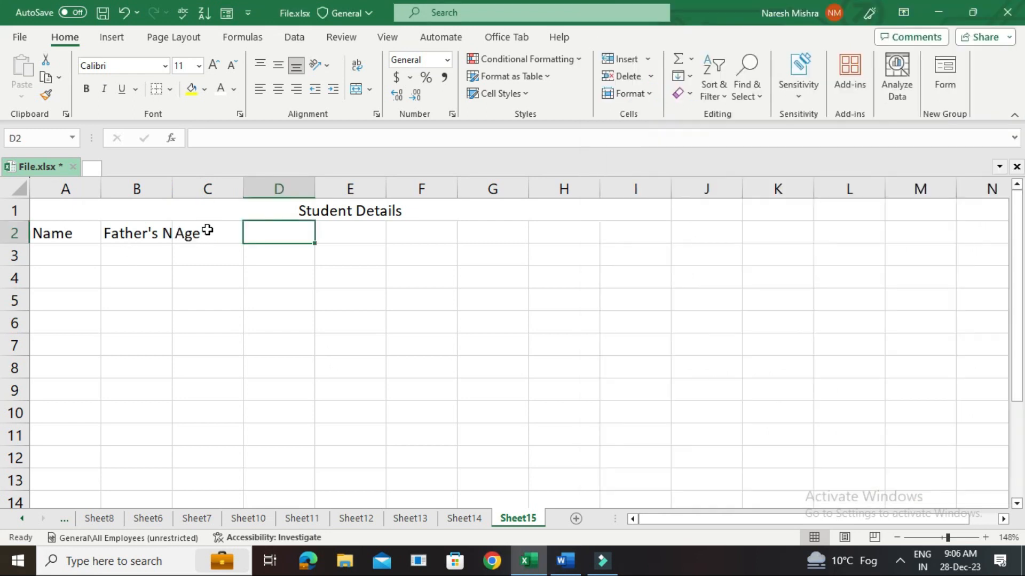
text(Roll No)
key(Tab)
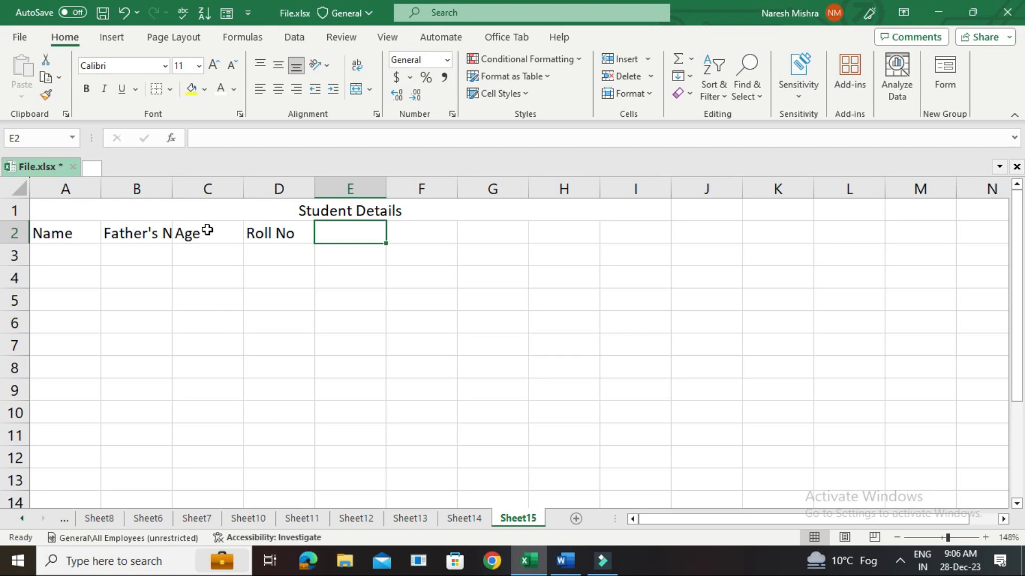
Check the Word marks table and enter its subjects English, Math, Hindi, Science and Art as headings in E2:I2.
key(alt+Tab)
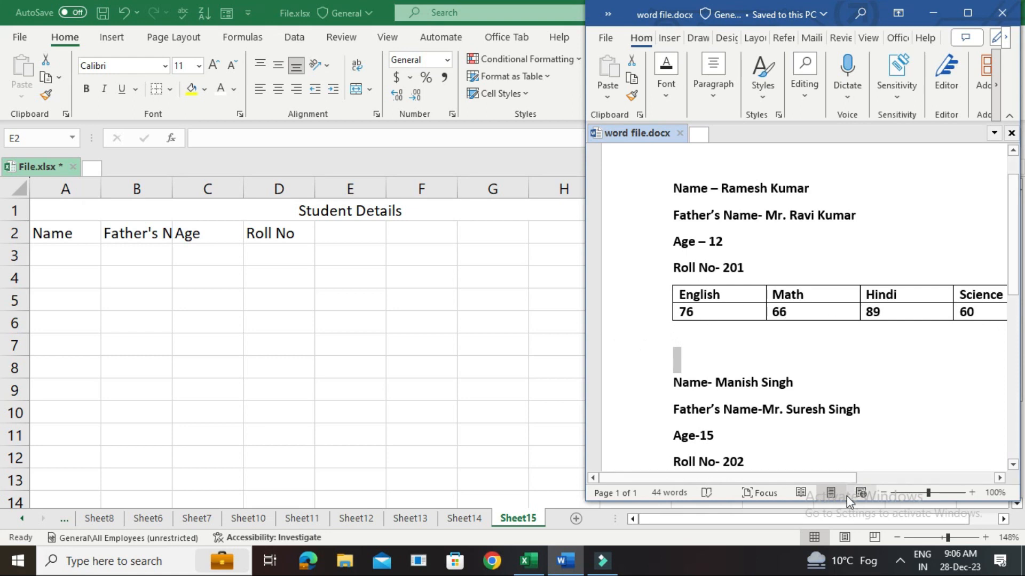
drag(827, 479, 753, 483)
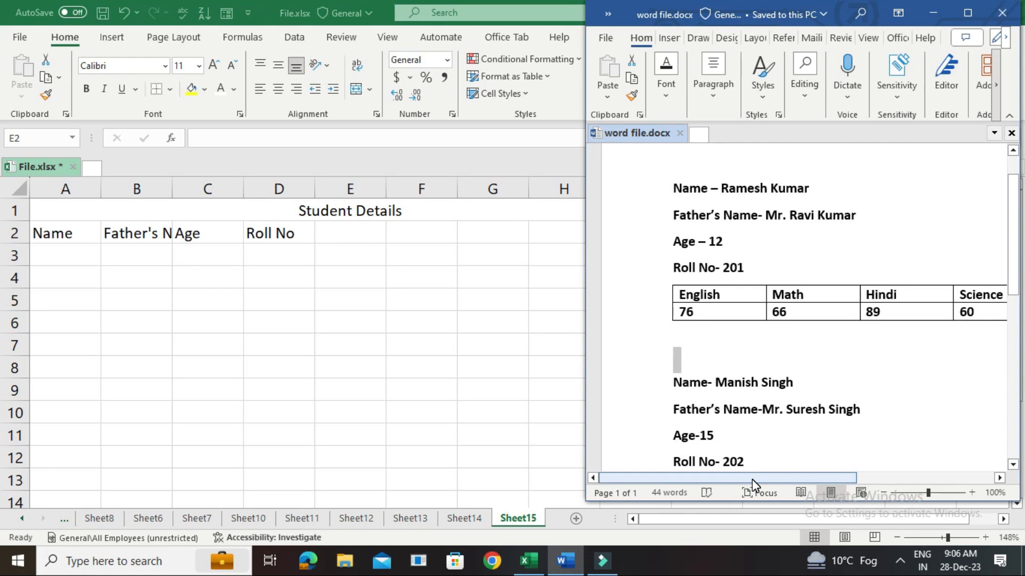
click(325, 233)
text(English)
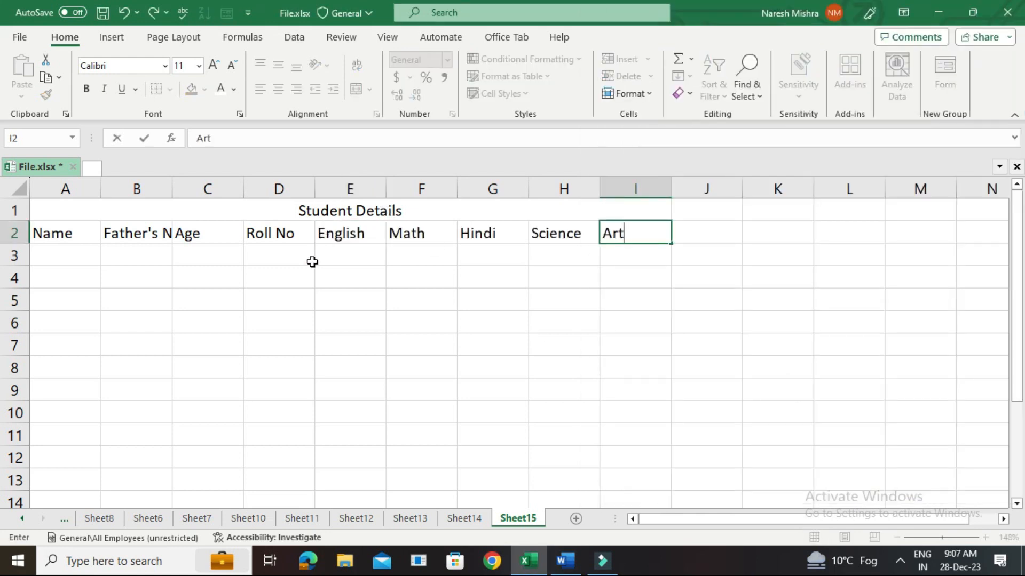
click(313, 261)
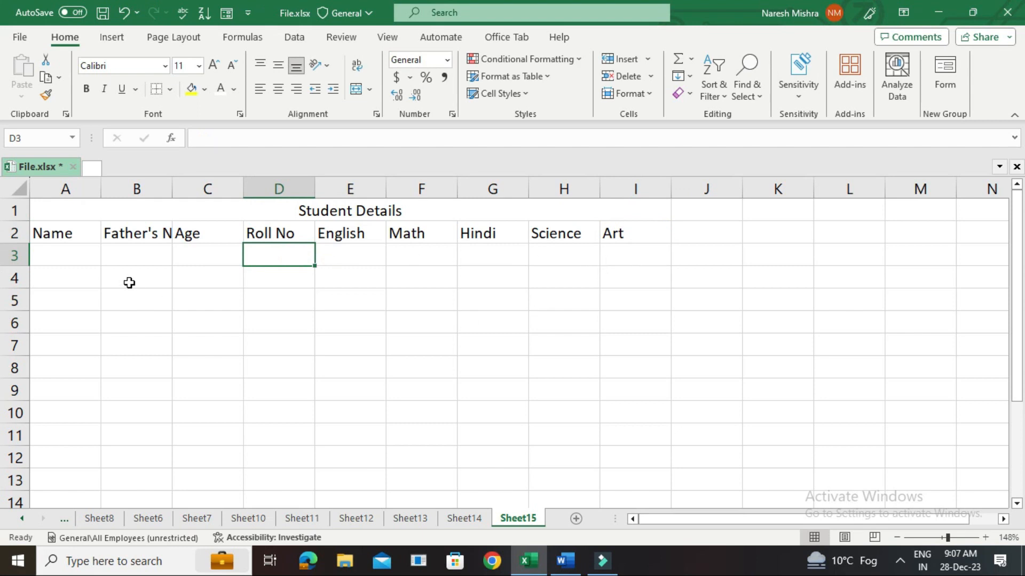
Copy the first student's name into A3 and the father's name into B3 from the Word document.
click(73, 255)
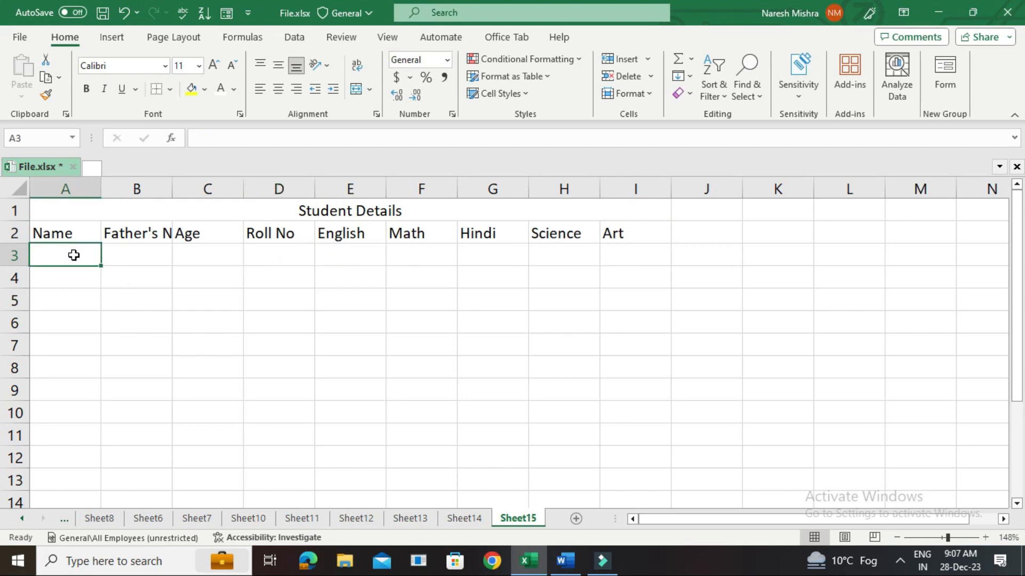
key(alt+Tab)
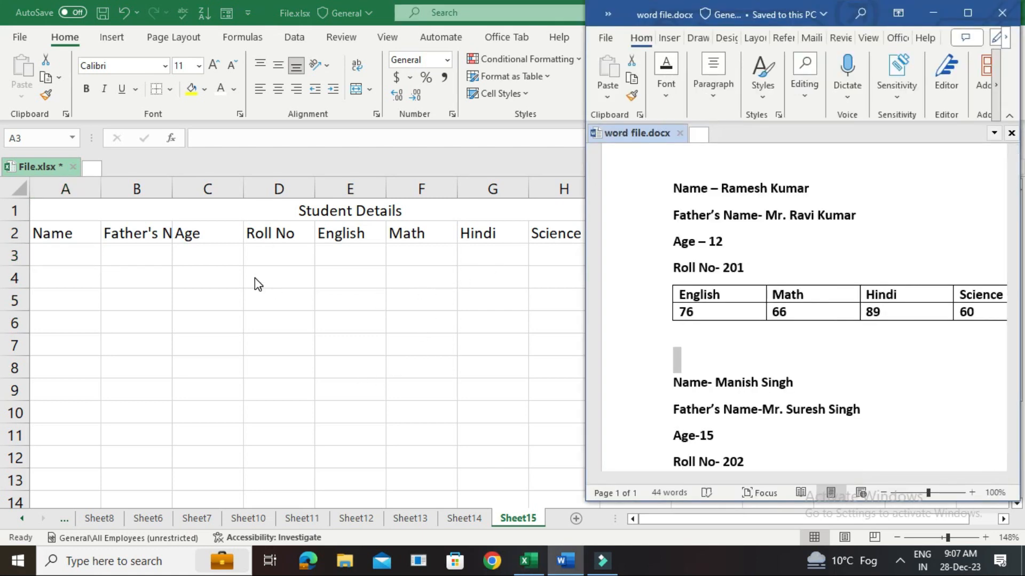
click(50, 245)
text(Ramesh Kumar)
key(Tab)
text(Mr. Ravi Kumar)
key(Tab)
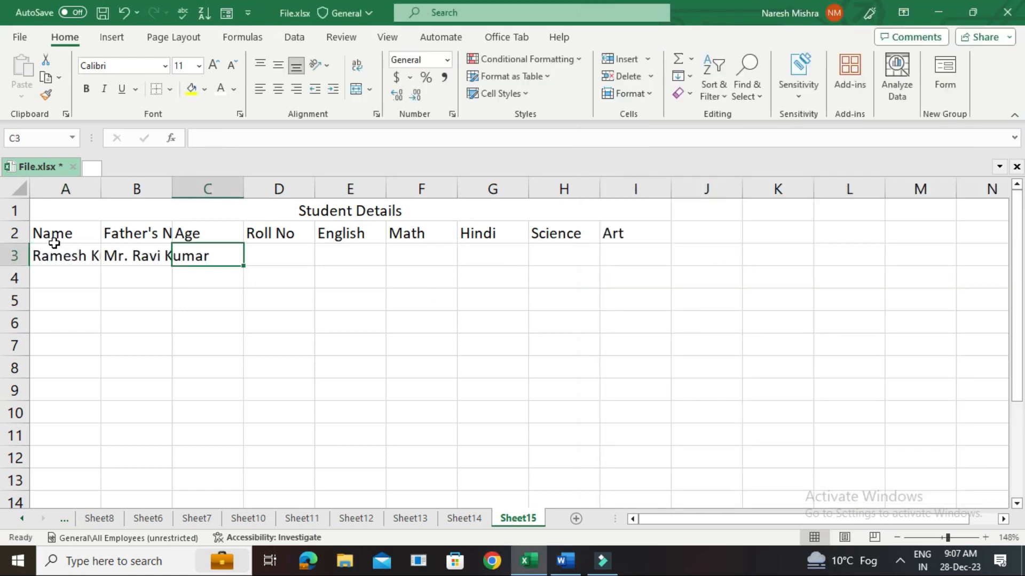
Enter the first student's age, 12, in C3 and the roll number in D3 from the Word document.
key(alt+Tab)
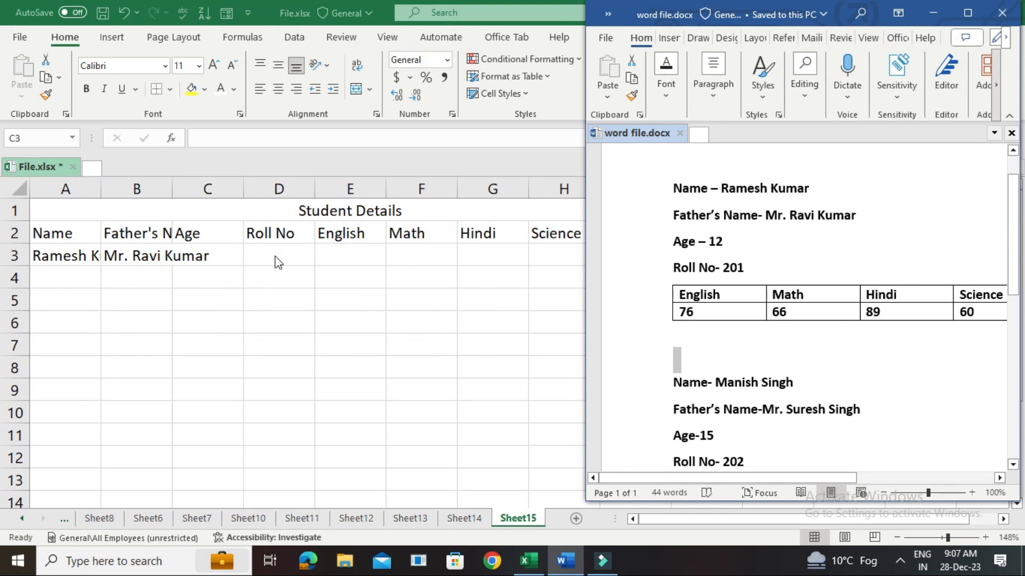
key(alt+Tab)
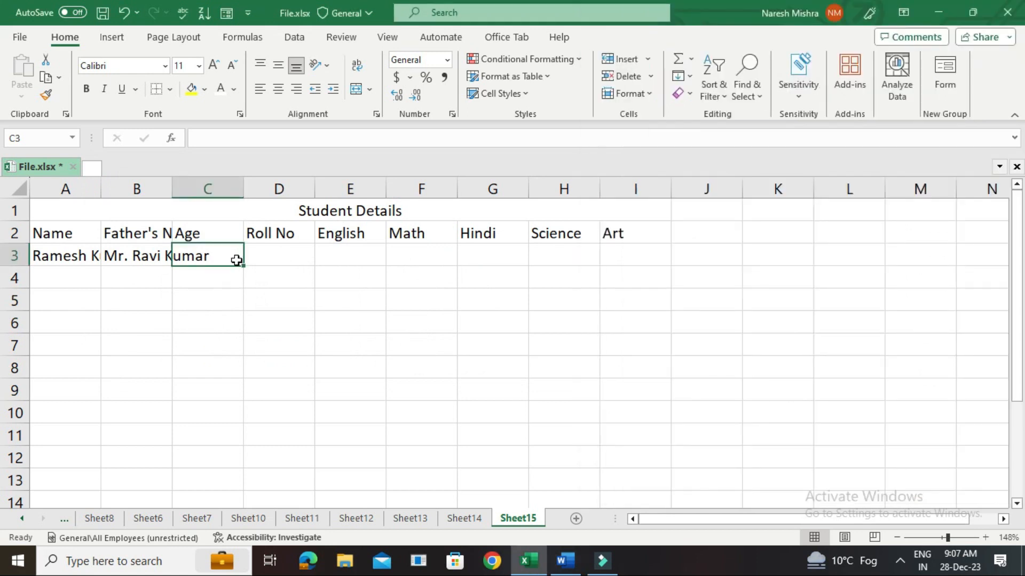
text(12)
key(Tab)
text(201)
Enter marks 76, 66, 89, 60, 70 in E3:I3 and the second student's names, age 15, roll number and marks 67, 56, 89, 77, 75 in row 4.
key(alt+Tab)
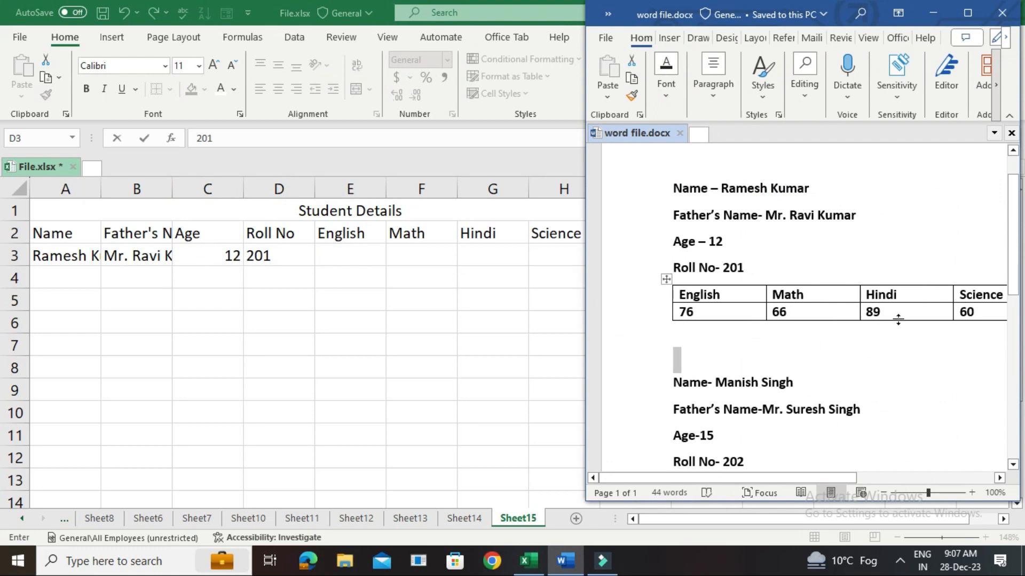
drag(821, 479, 846, 487)
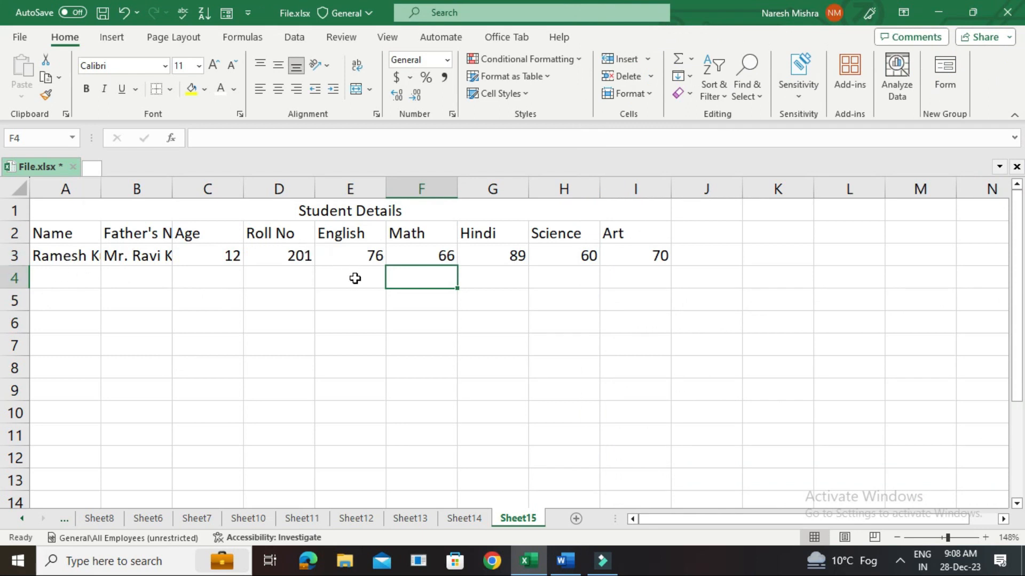
click(80, 276)
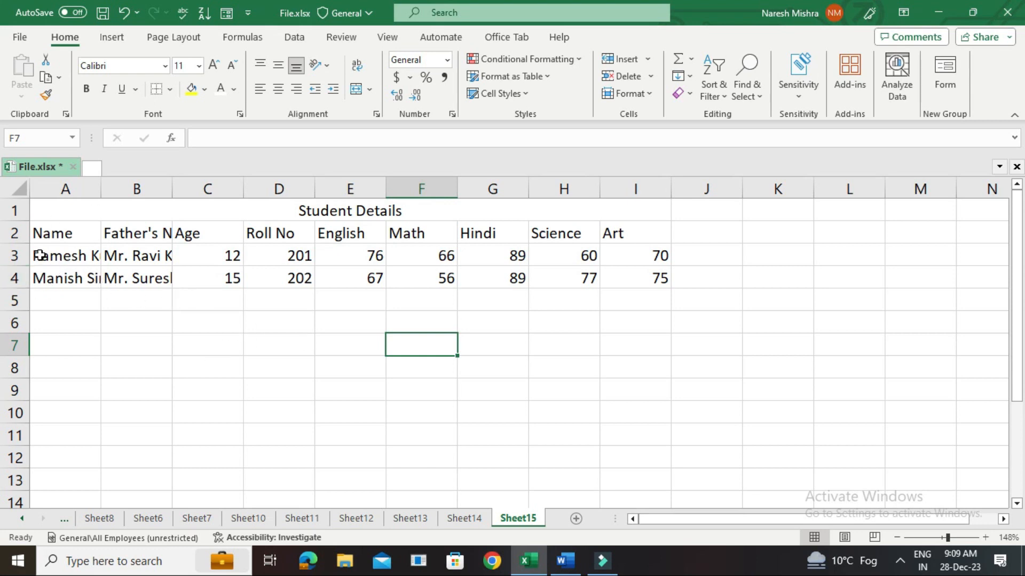
Auto-fit the widths of columns A and B to show the full student and father names.
double_click(101, 189)
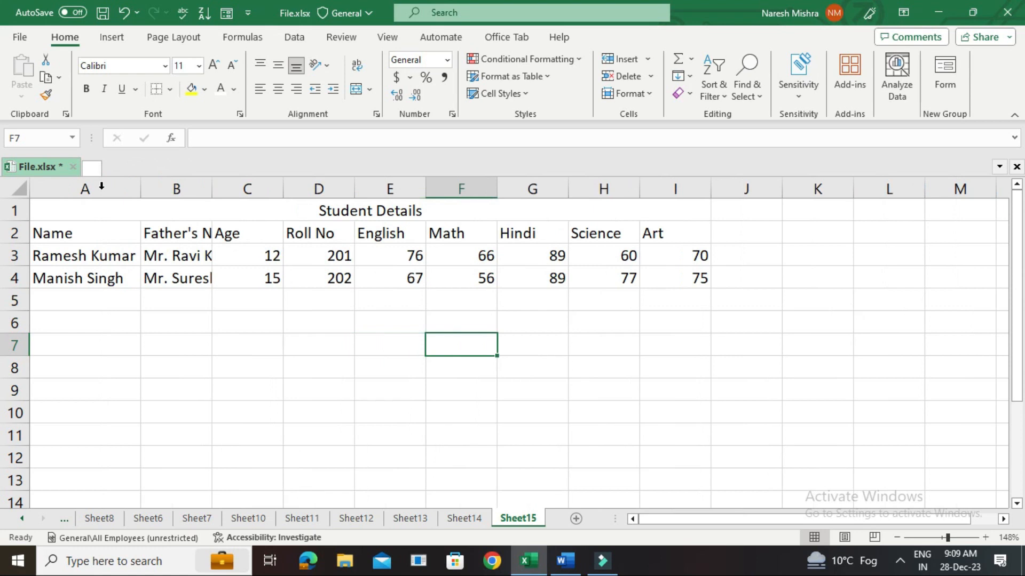
drag(212, 188, 211, 189)
double_click(211, 189)
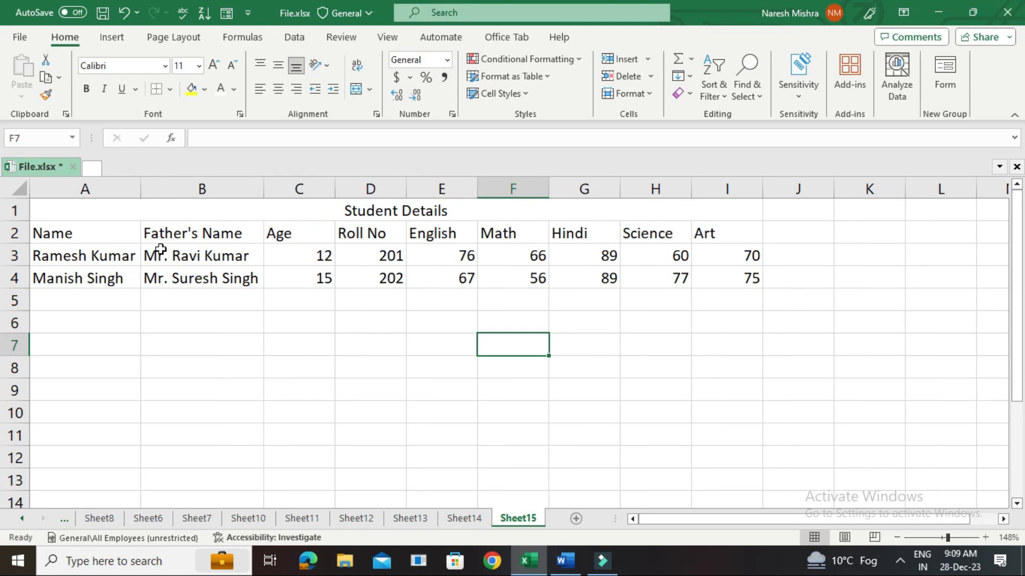
Set the font size of the merged "Student Details" title to 20.
click(67, 211)
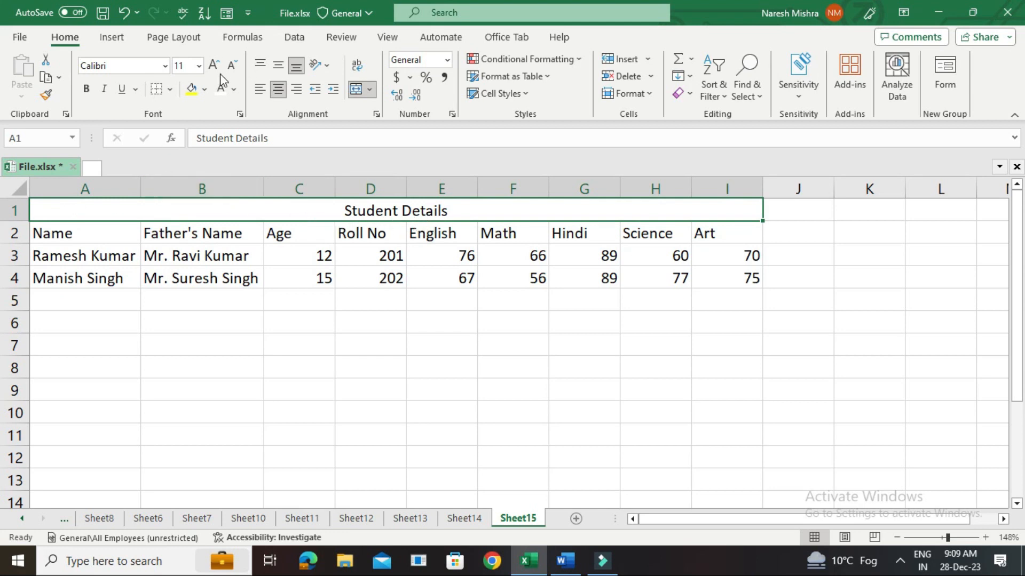
click(199, 66)
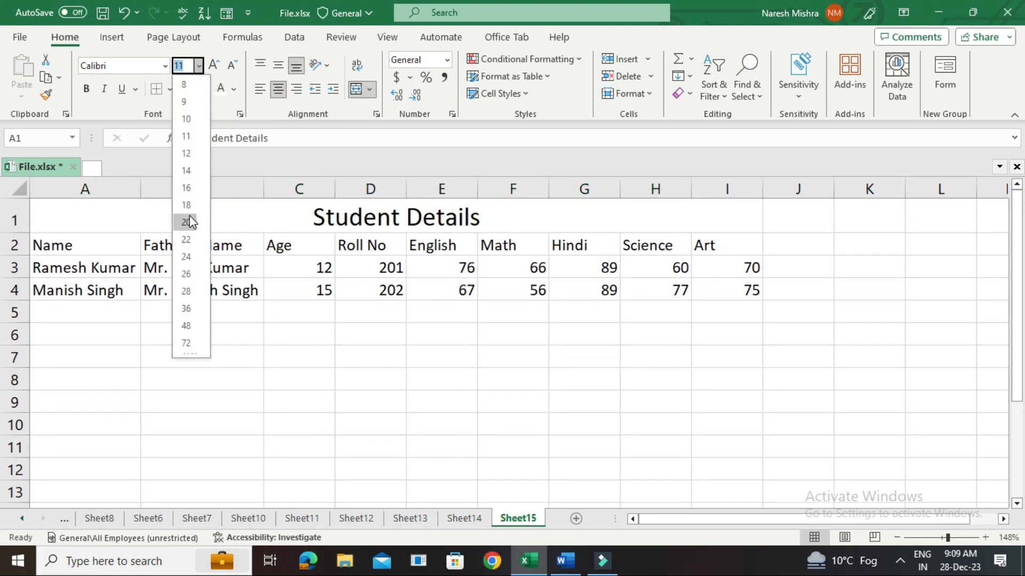
click(191, 222)
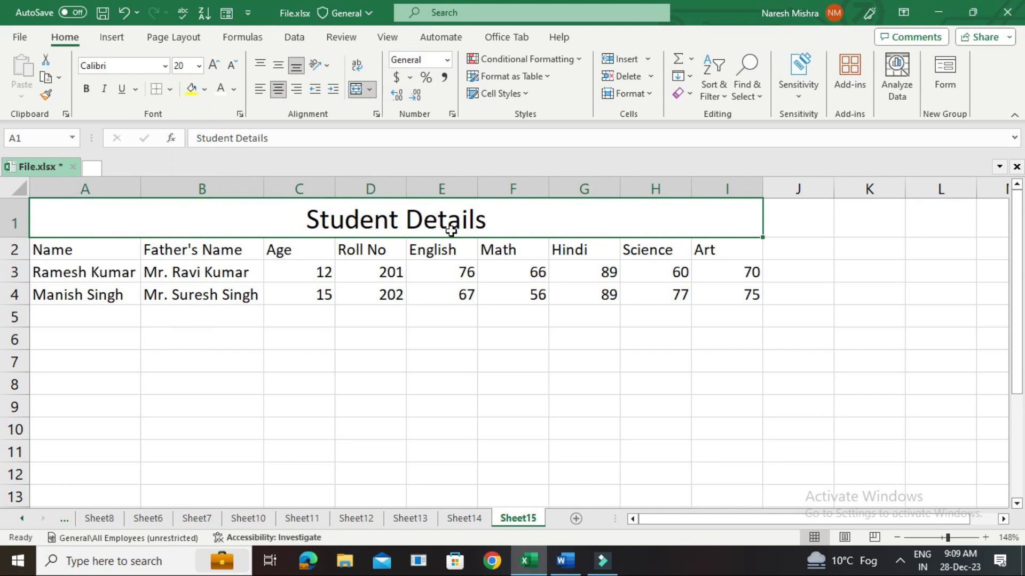
Fill the merged title cell with green and make the "Student Details" text bold and white.
click(208, 92)
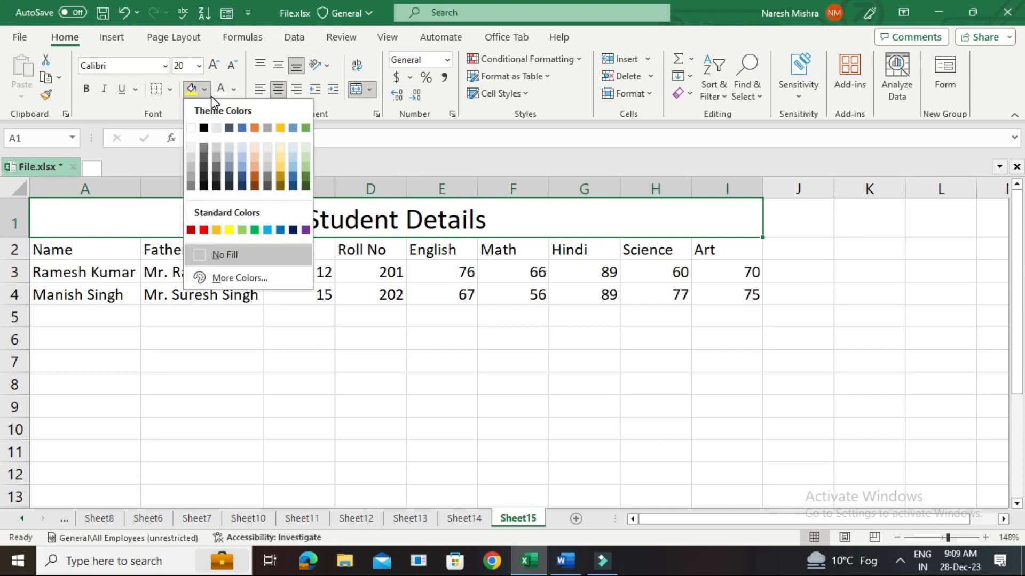
click(254, 230)
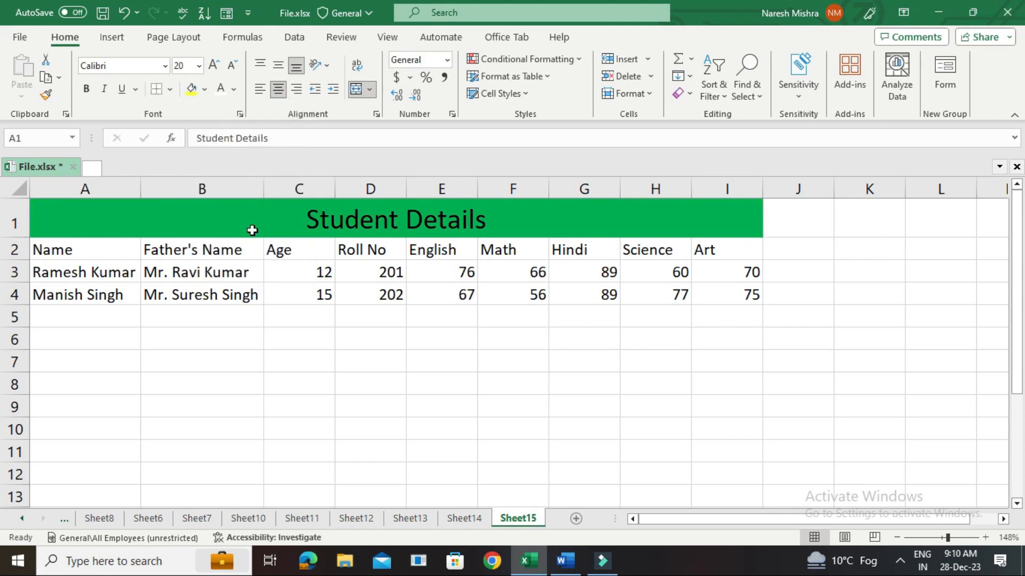
double_click(326, 225)
double_click(326, 226)
drag(487, 213, 305, 203)
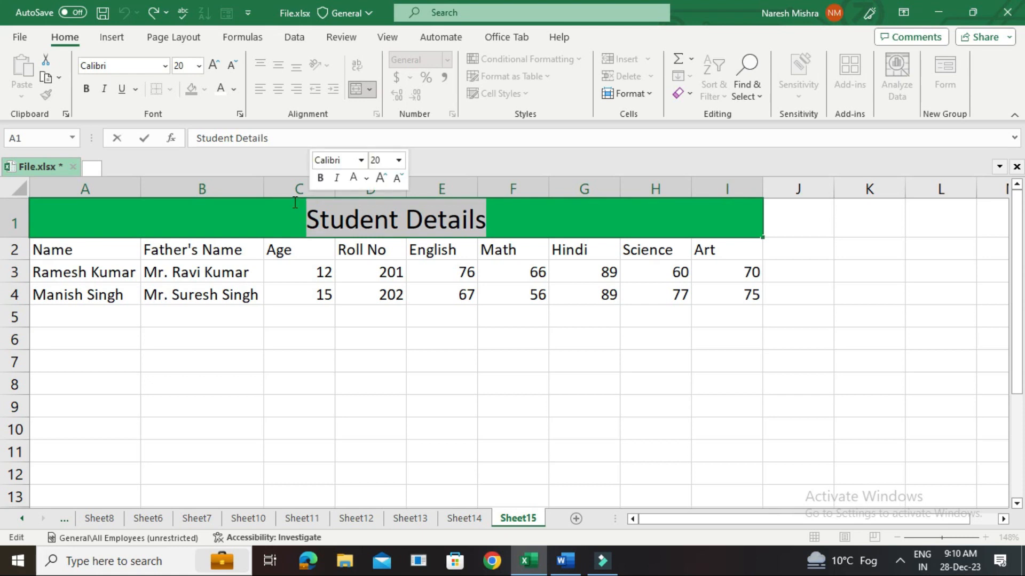
click(88, 91)
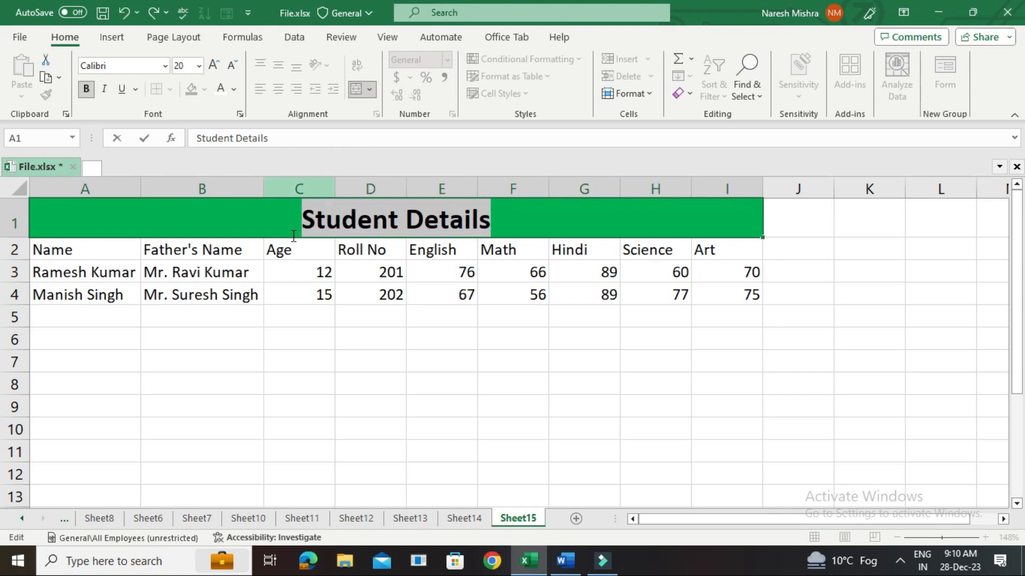
click(233, 90)
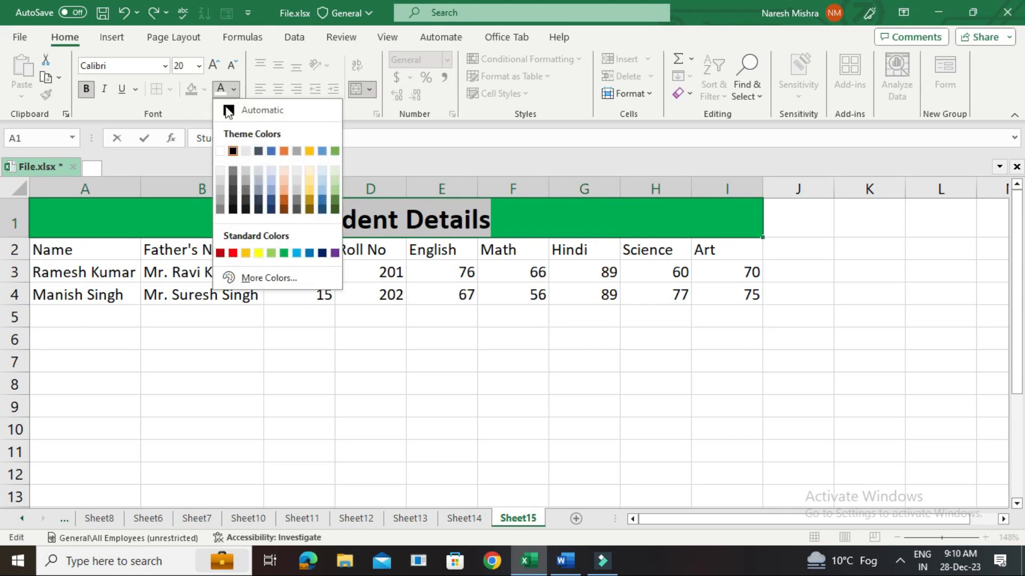
click(221, 152)
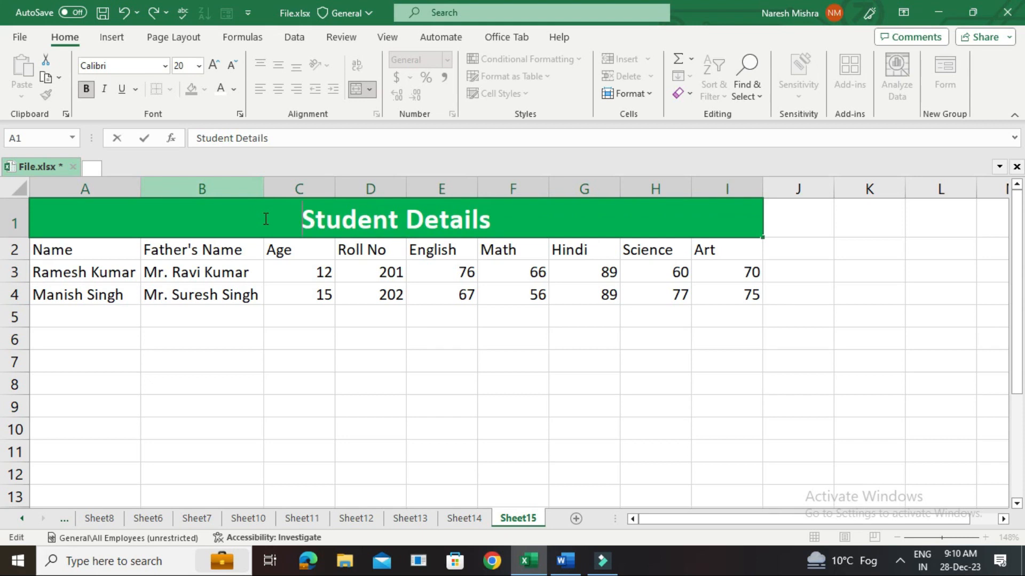
Make the header row A2:I2 bold and fill it with yellow.
drag(57, 248, 699, 248)
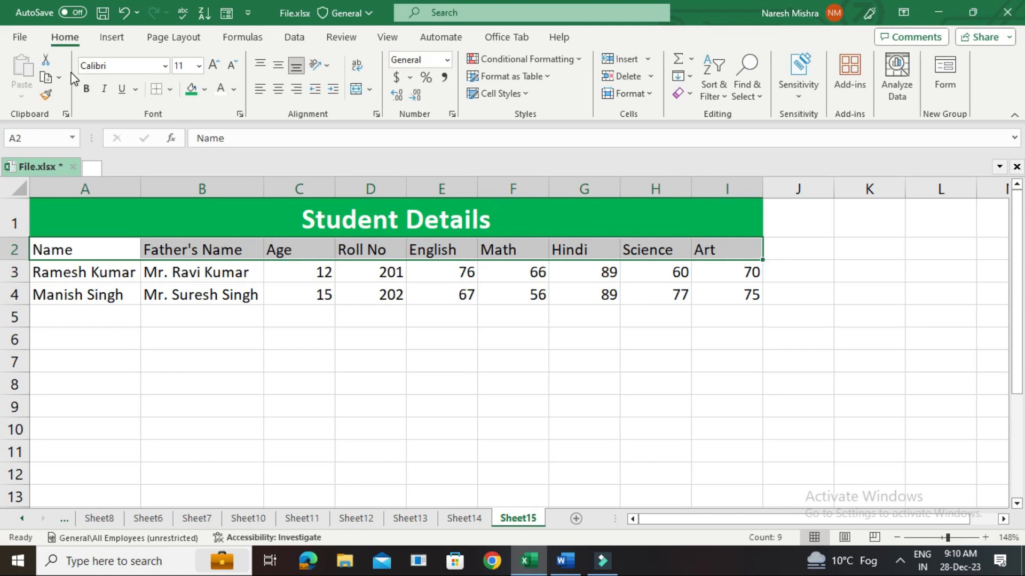
click(86, 91)
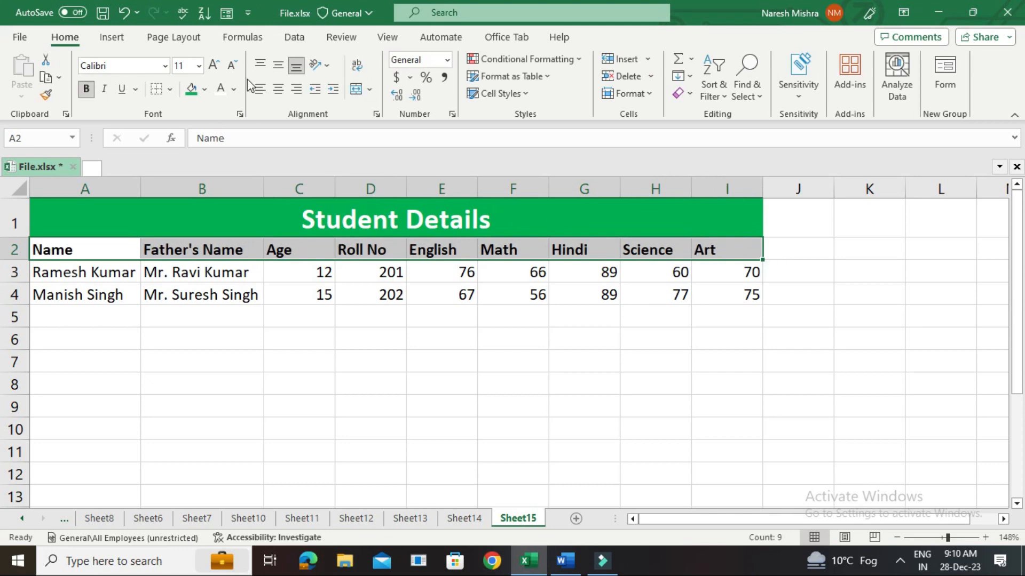
click(204, 89)
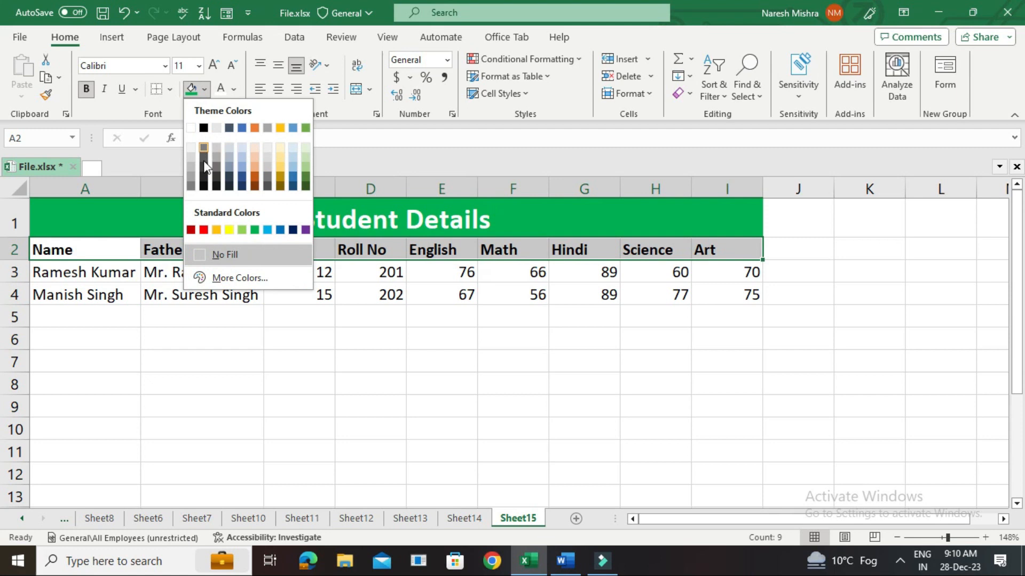
click(229, 230)
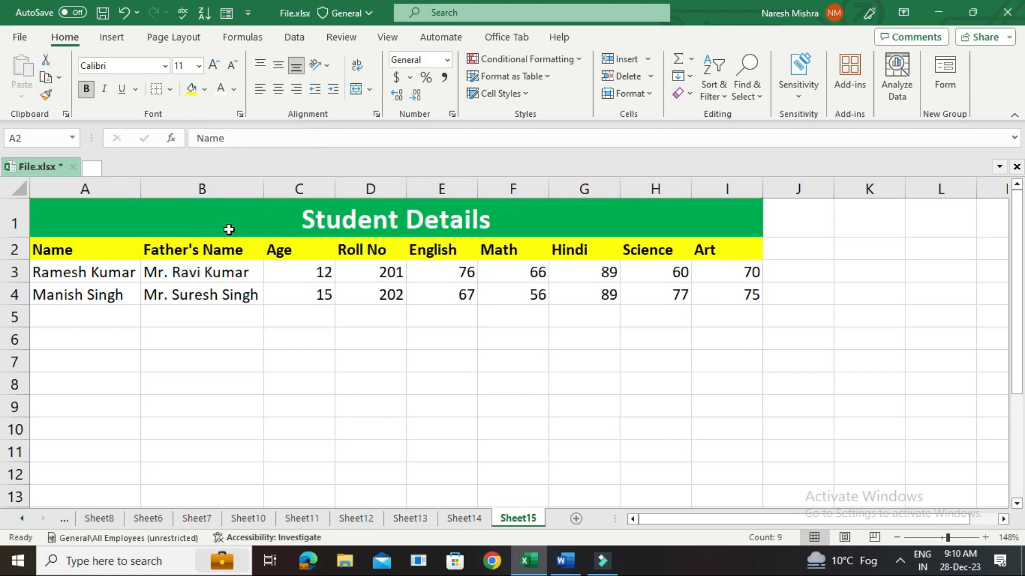
click(256, 314)
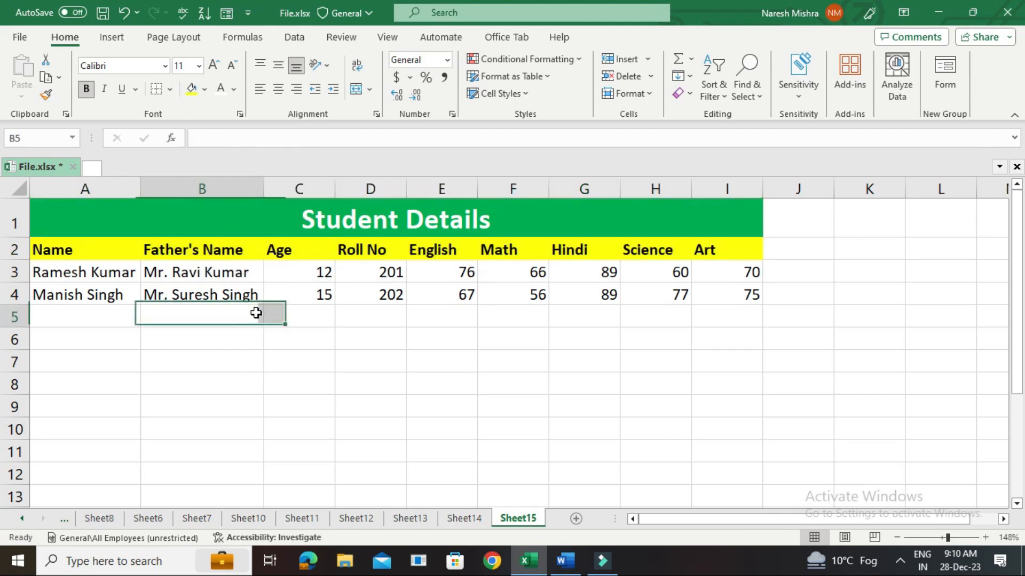
click(102, 220)
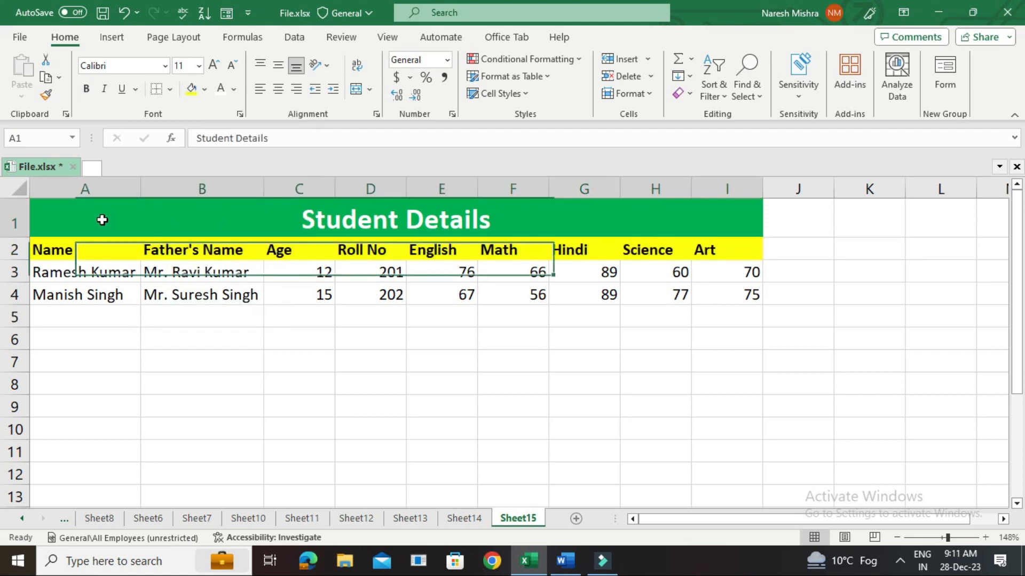
click(114, 274)
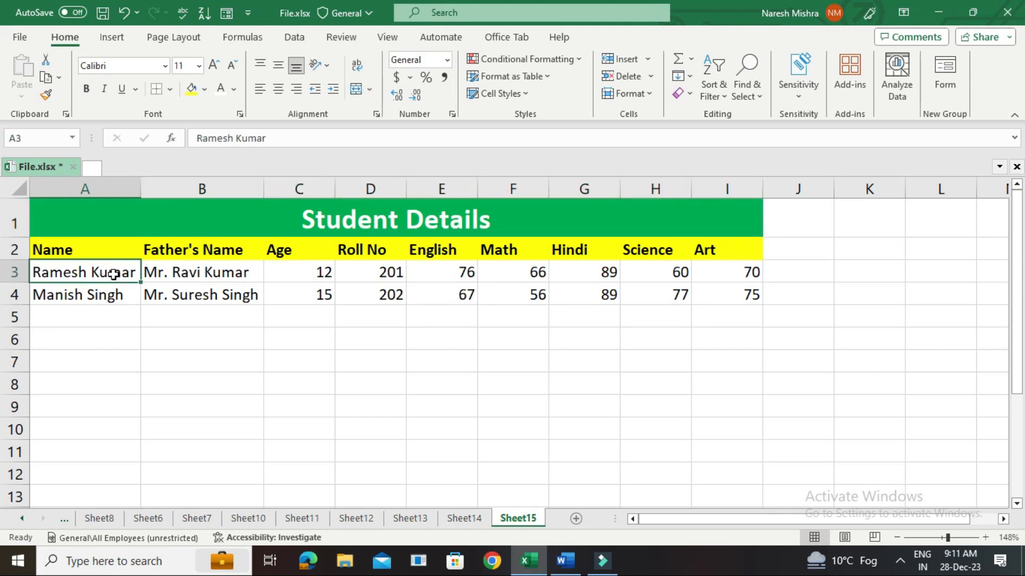
click(180, 275)
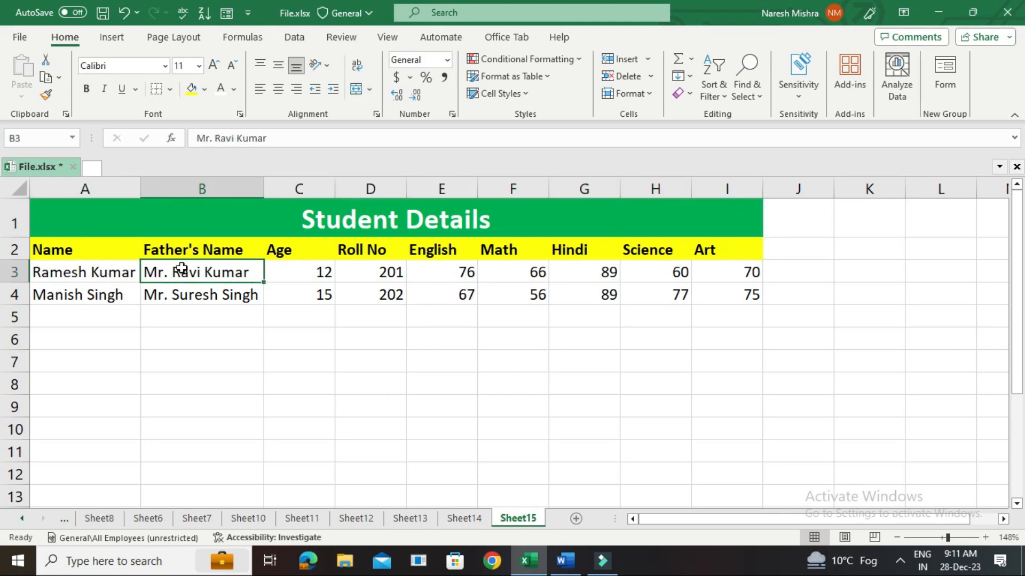
click(293, 272)
Apply all borders to the whole Student Details table, A1:I4.
click(370, 271)
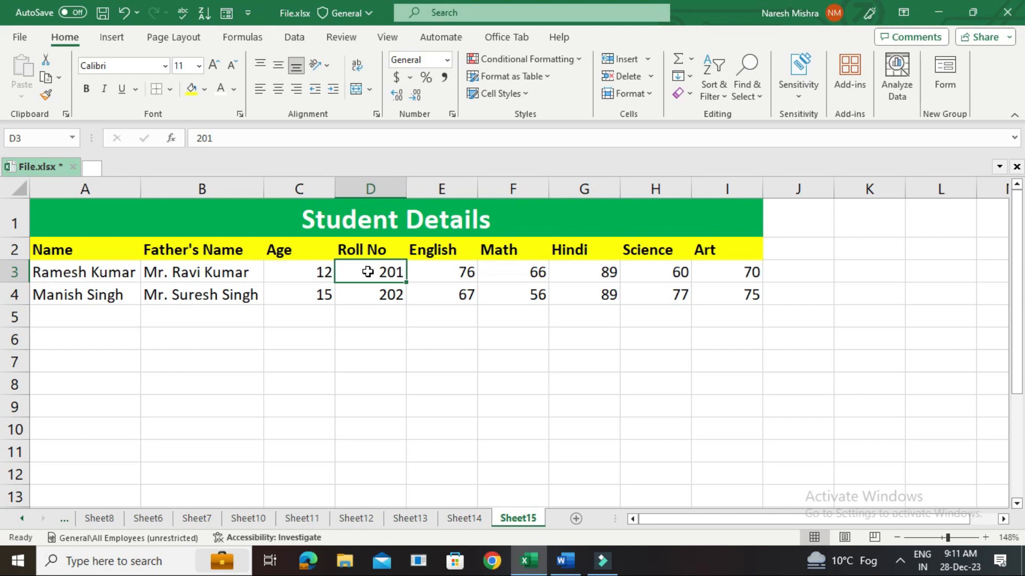
key(ctrl+a)
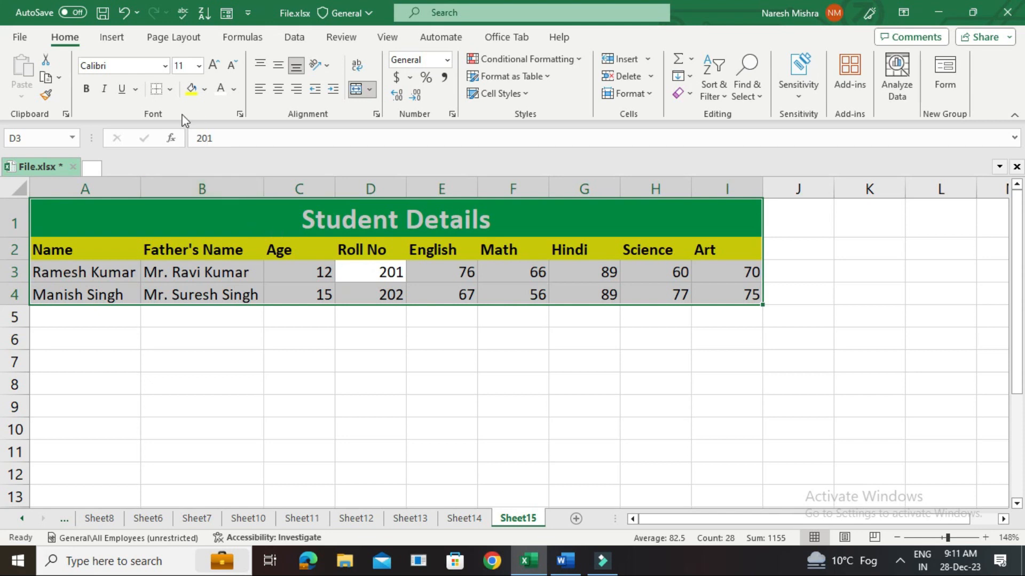
click(169, 90)
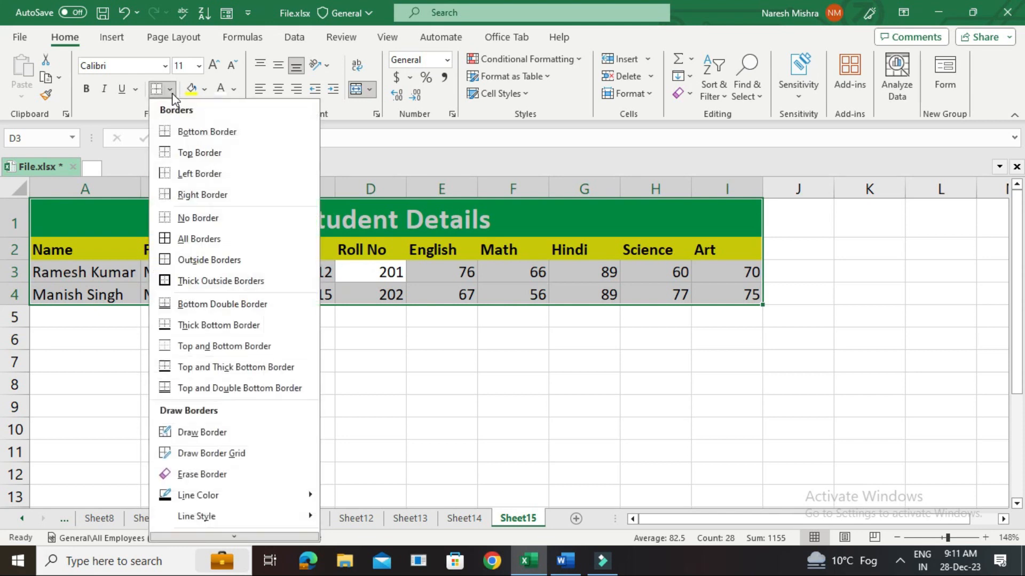
click(188, 239)
click(428, 332)
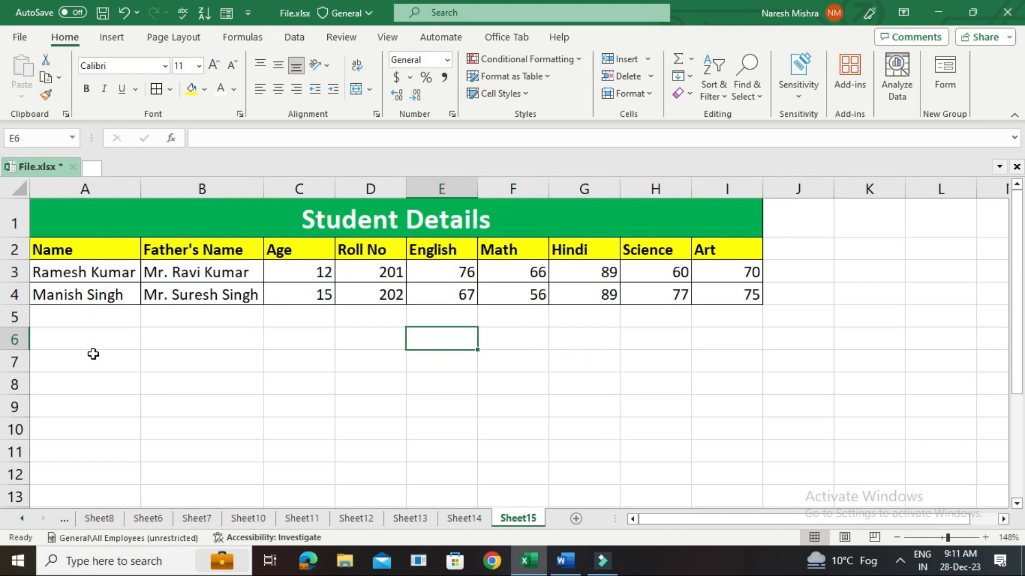
Calculate the first student's Total in J3 with the formula =C3+D3+E3+F3+G3+H3+I3.
key(ctrl+z)
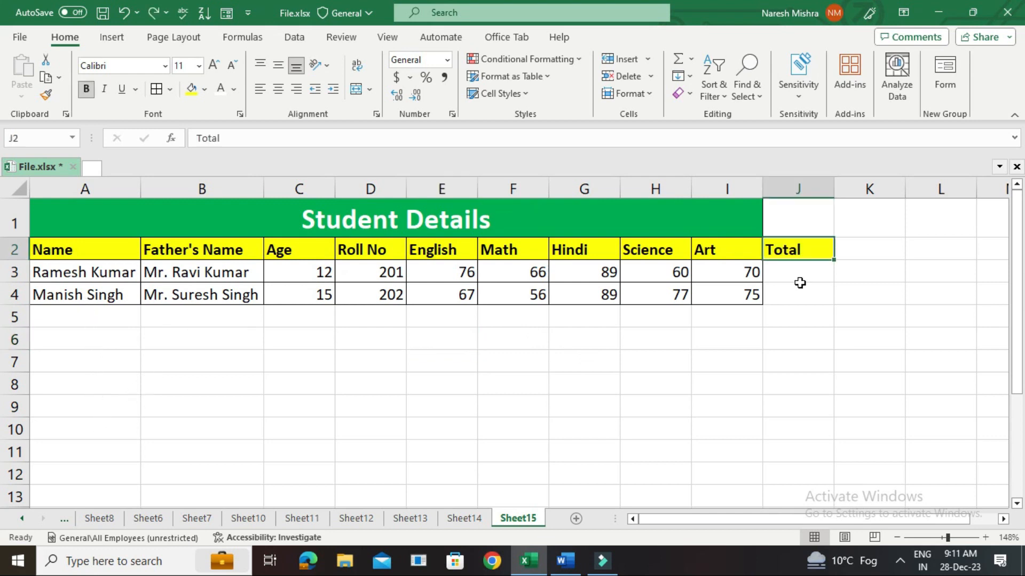
click(796, 272)
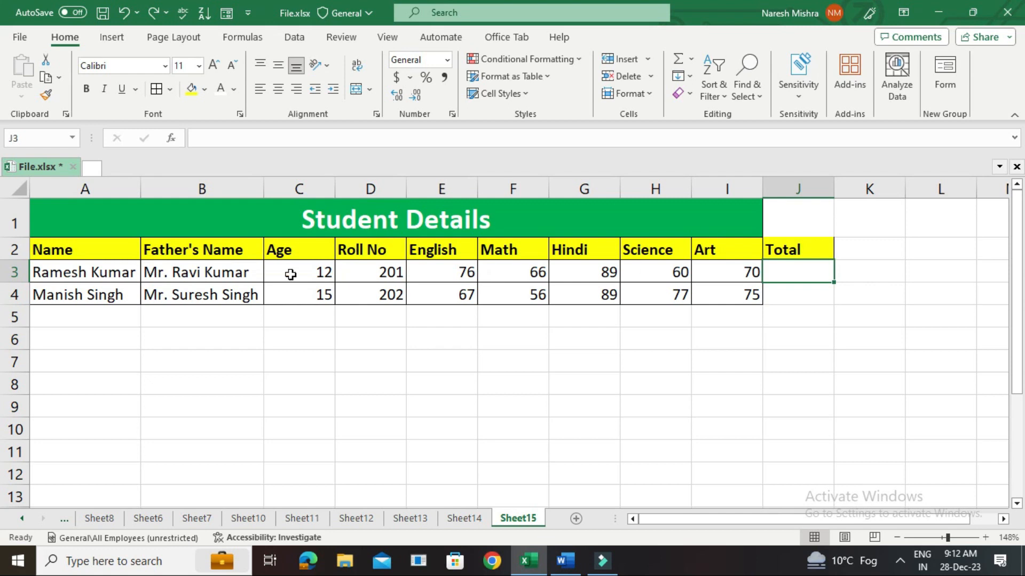
click(280, 277)
click(795, 265)
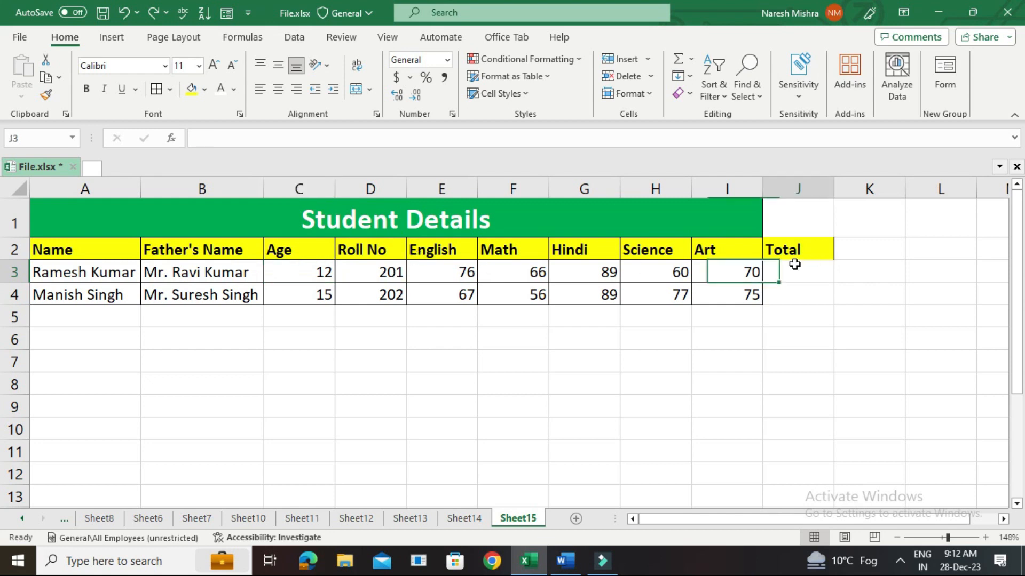
text(=)
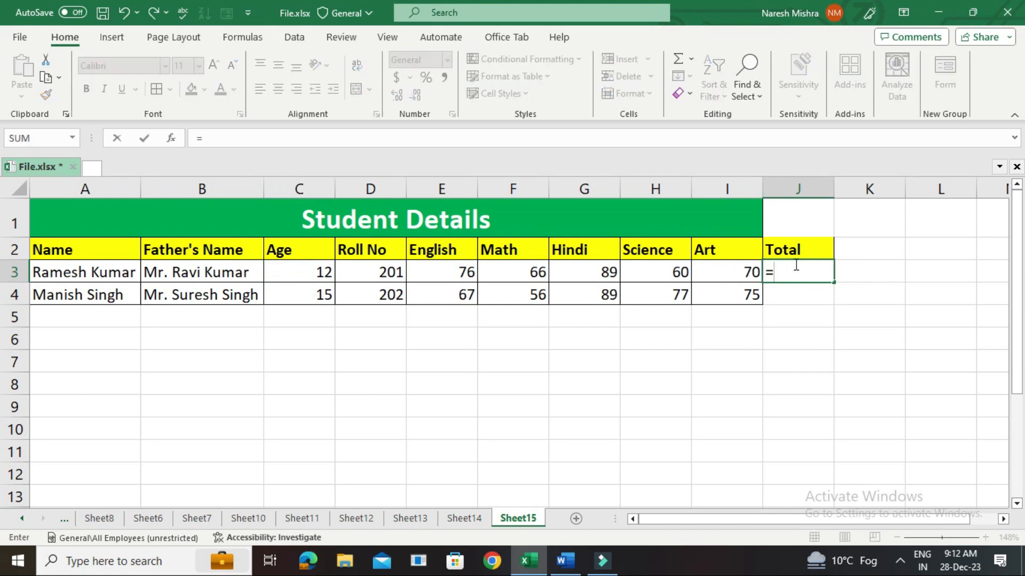
click(310, 269)
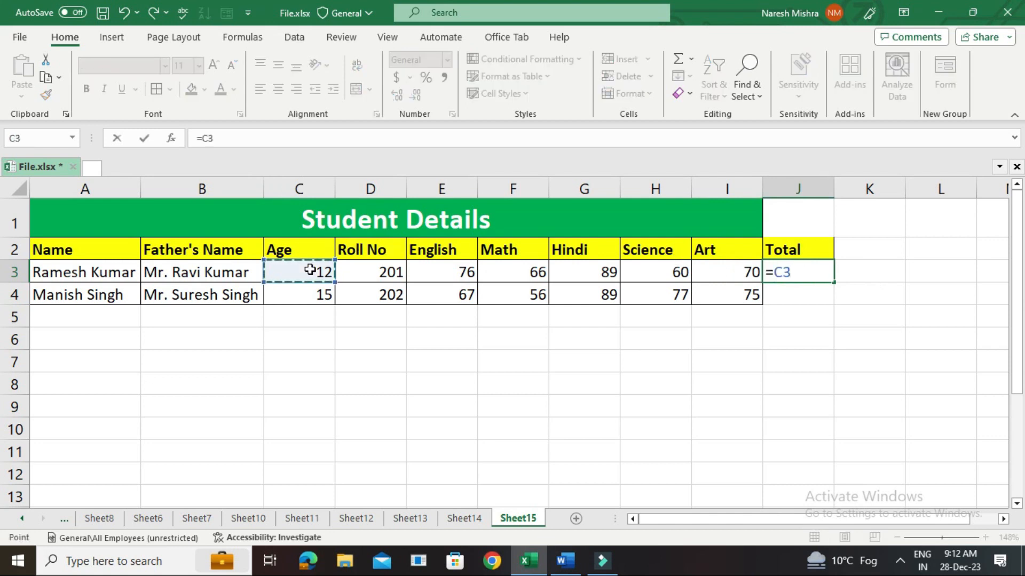
text(+)
click(374, 272)
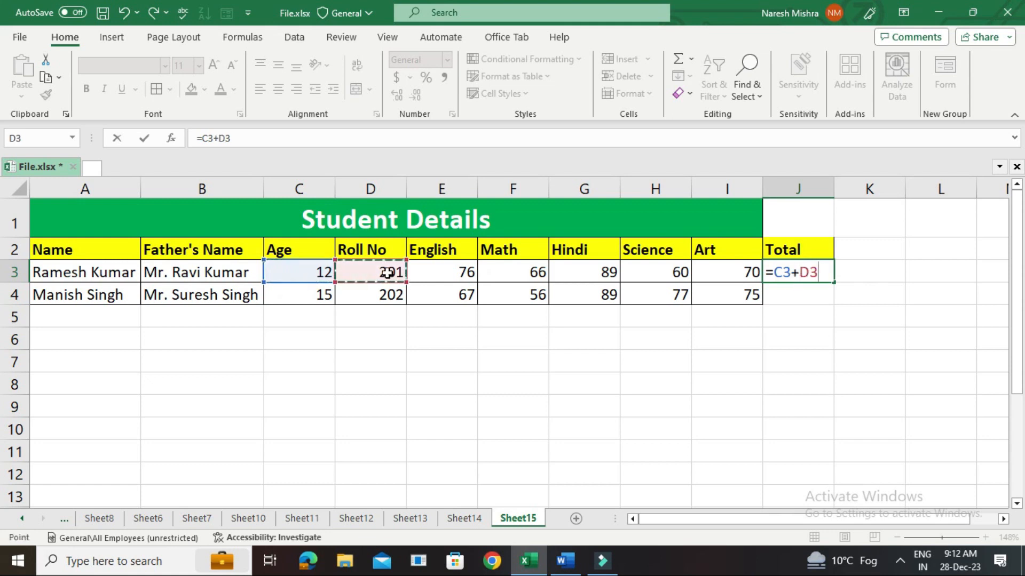
text(+)
click(436, 273)
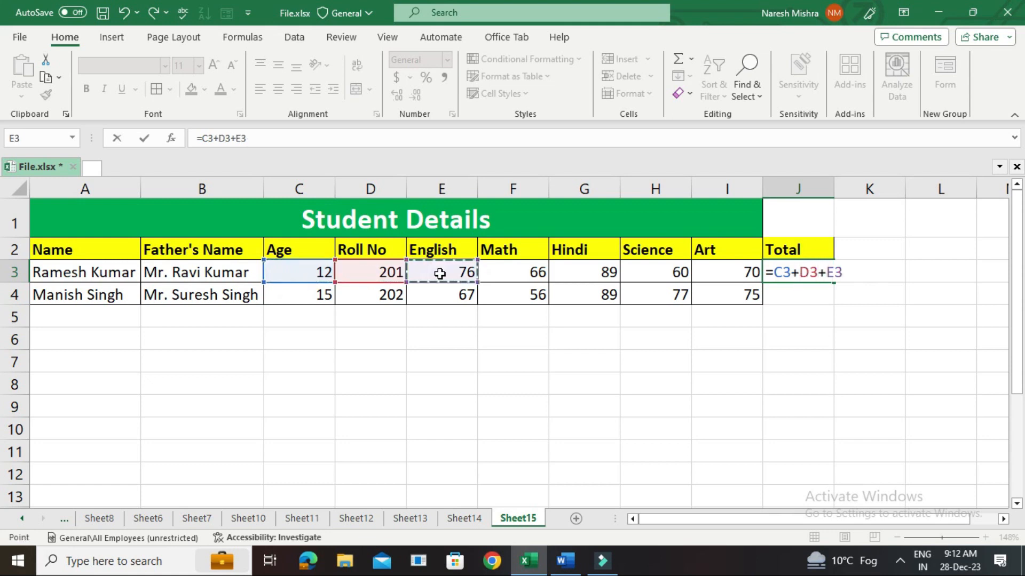
text(+)
click(532, 269)
text(+)
click(602, 272)
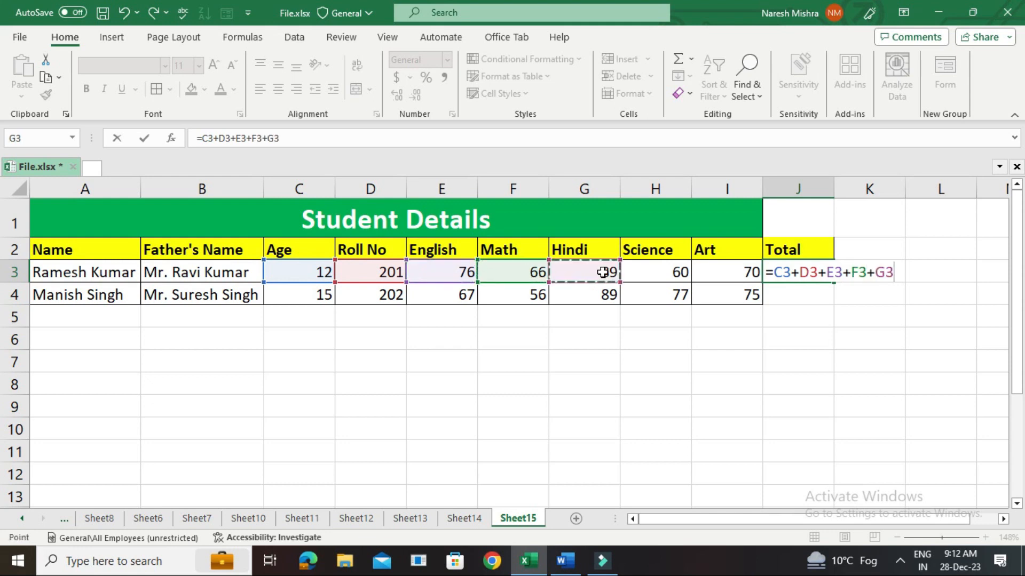
text(+)
click(637, 274)
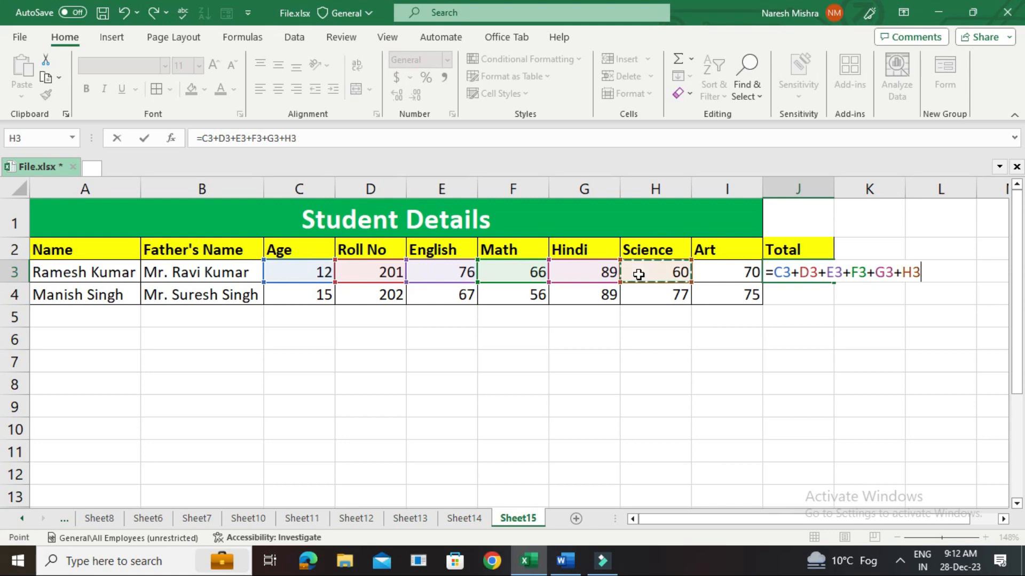
text(+)
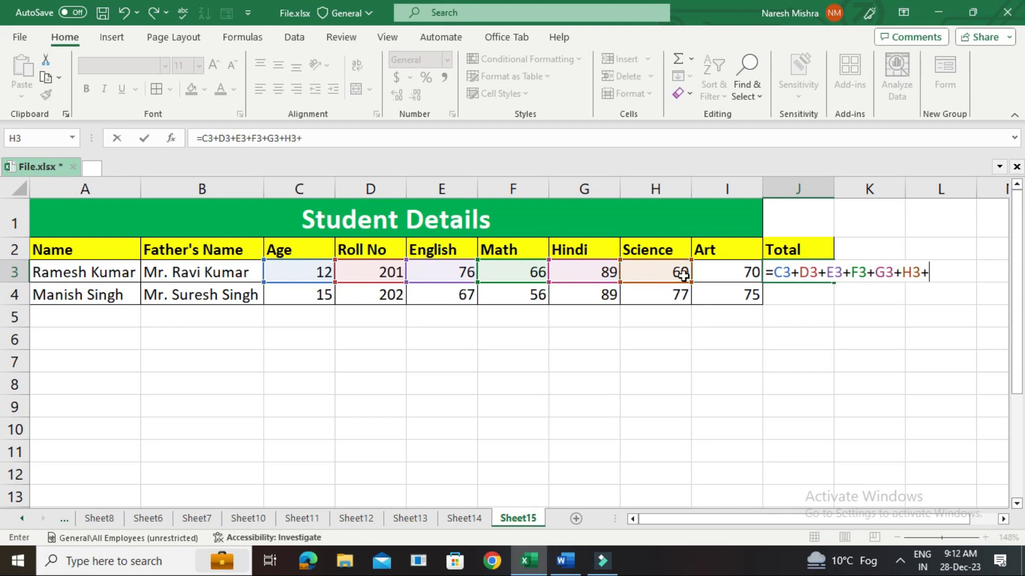
click(726, 270)
key(Return)
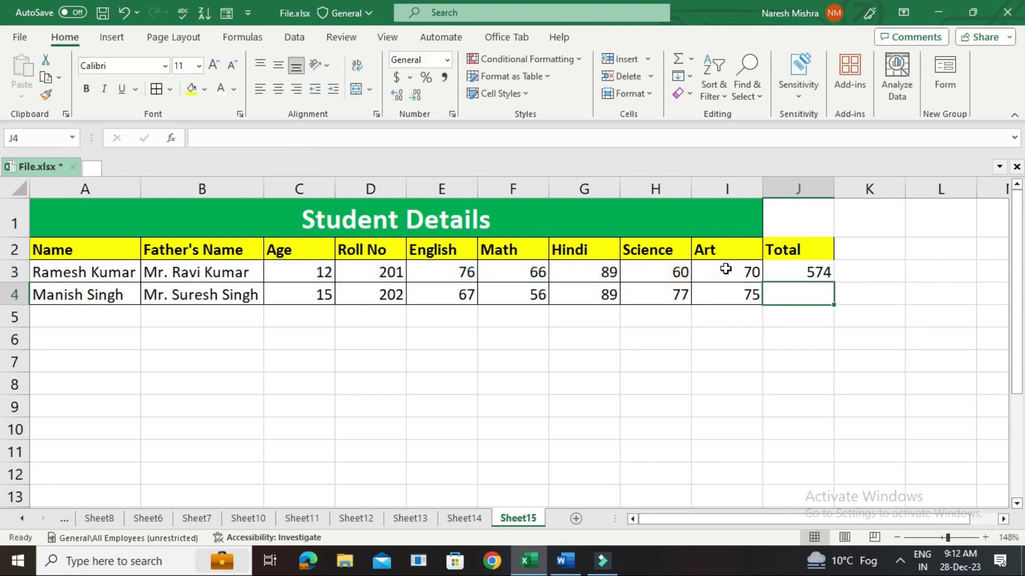
Fill the Total formula from J3 down to J4 for the second student.
click(781, 273)
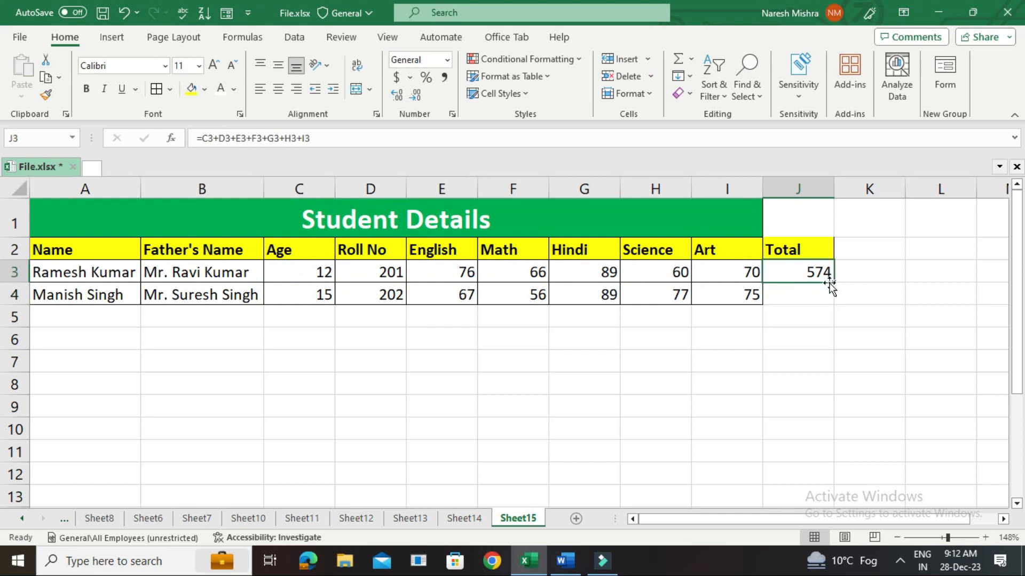
drag(831, 283, 830, 297)
click(806, 341)
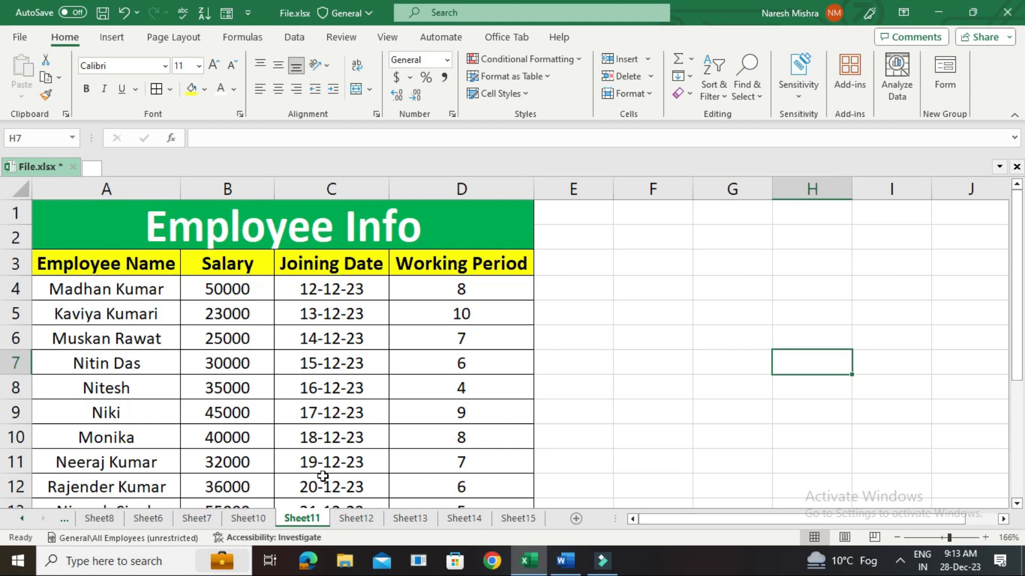
Insert a blank worksheet right after Sheet11 and another right after Sheet15.
click(576, 518)
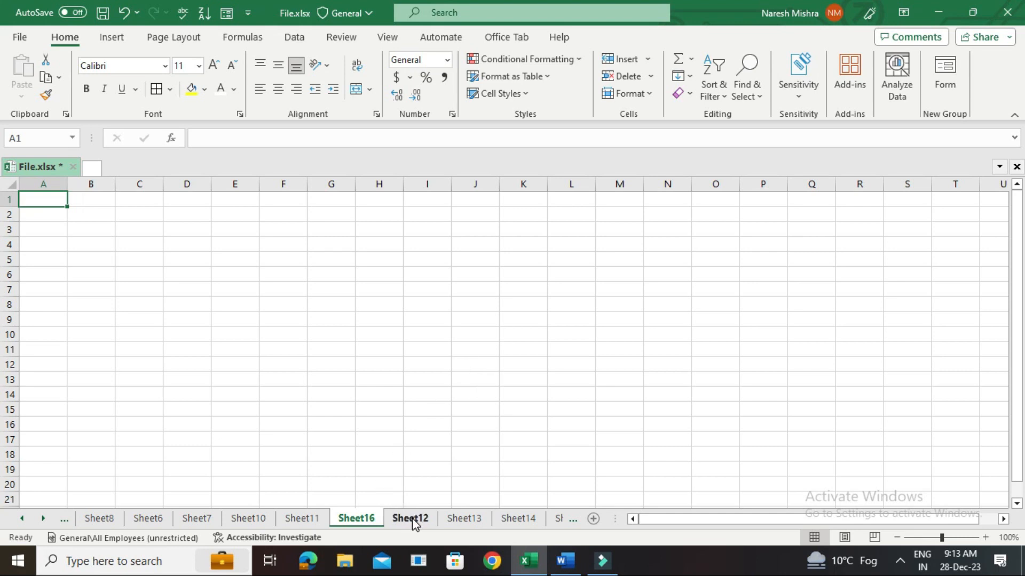
click(317, 519)
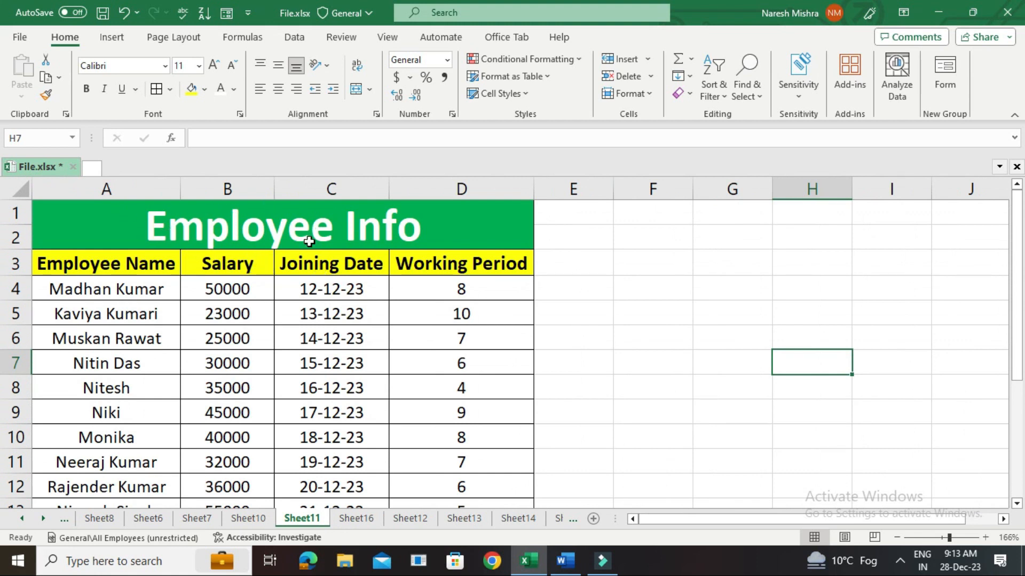
click(559, 518)
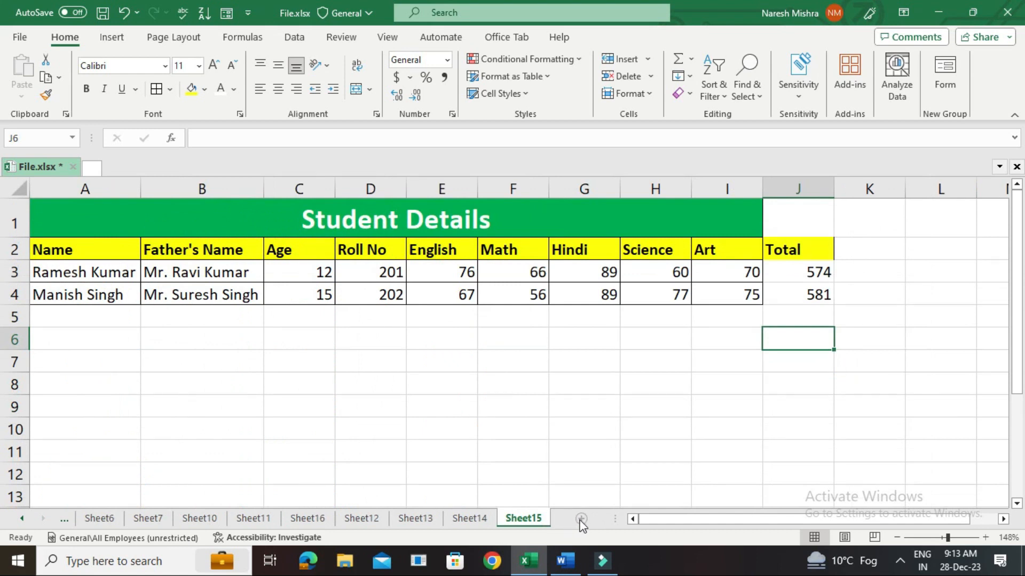
click(578, 516)
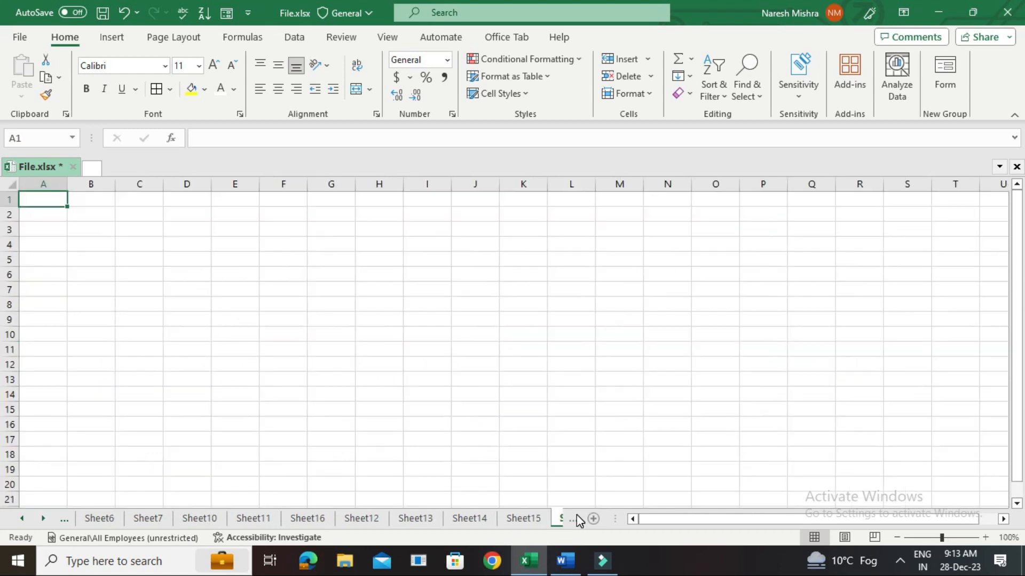
Merge and center A1:E2 on the new blank sheet and enter the title "Employee Info".
shift+click(229, 201)
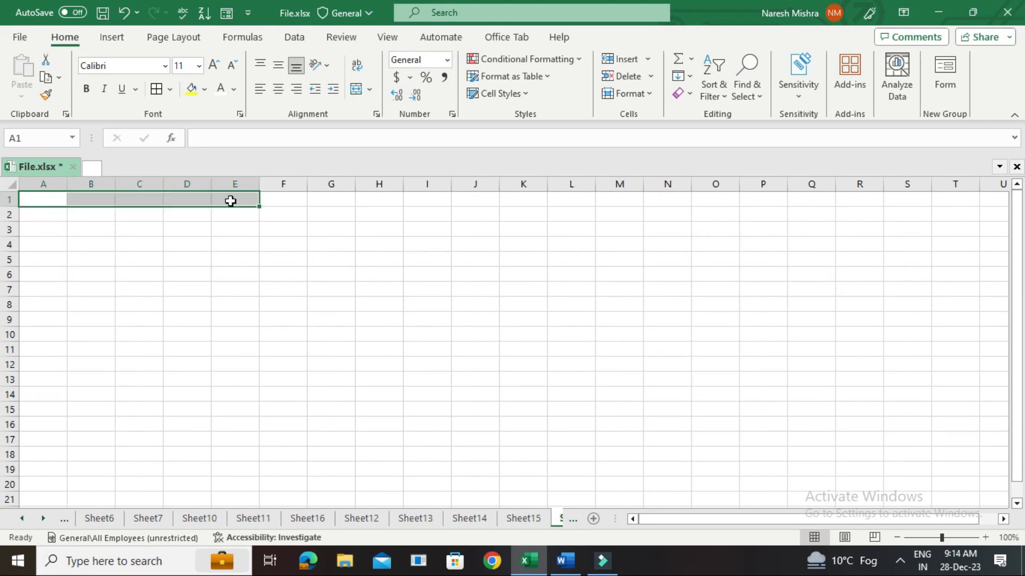
click(91, 231)
drag(43, 198, 229, 212)
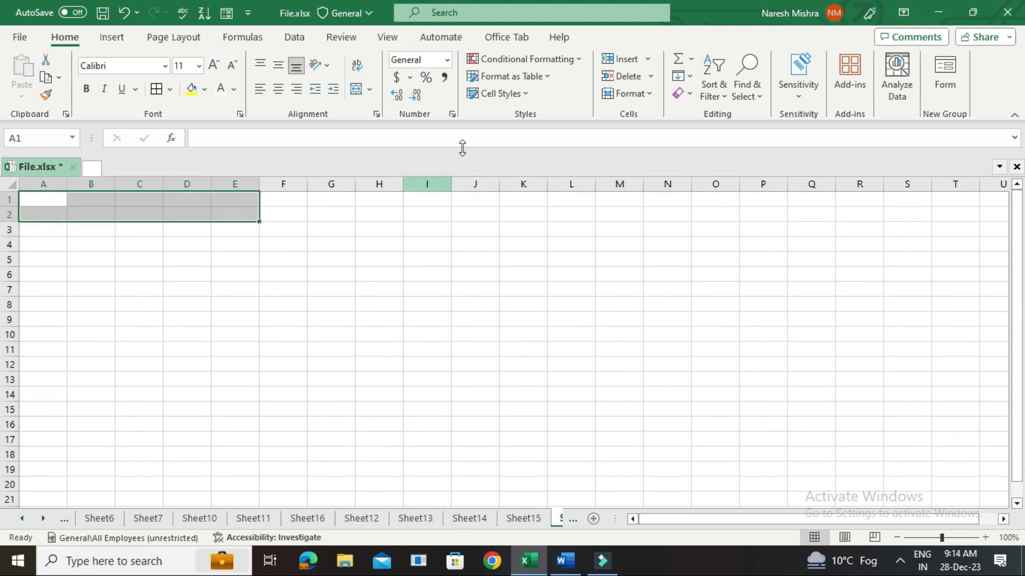
click(369, 89)
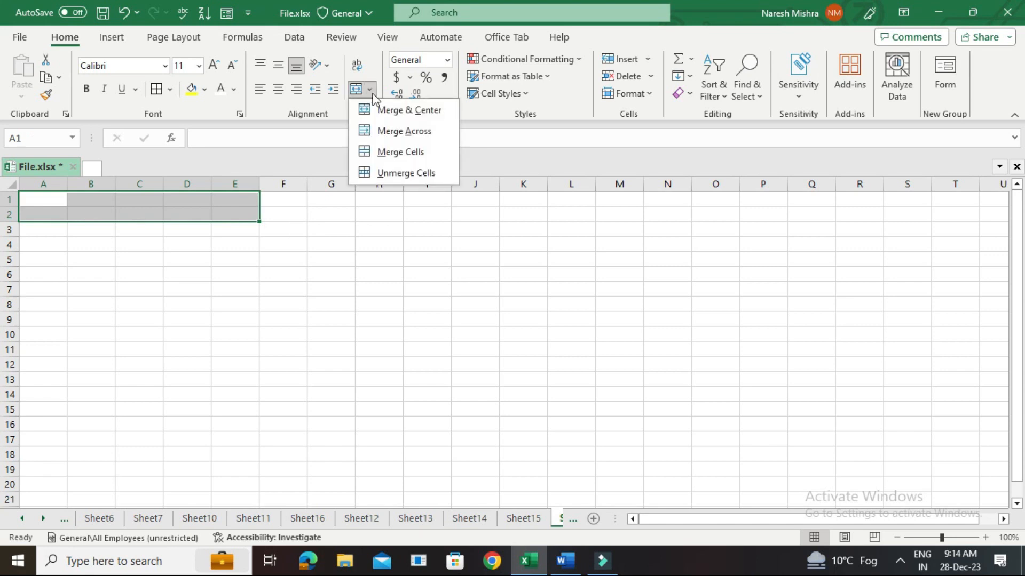
click(391, 114)
double_click(145, 201)
text(Employee Info)
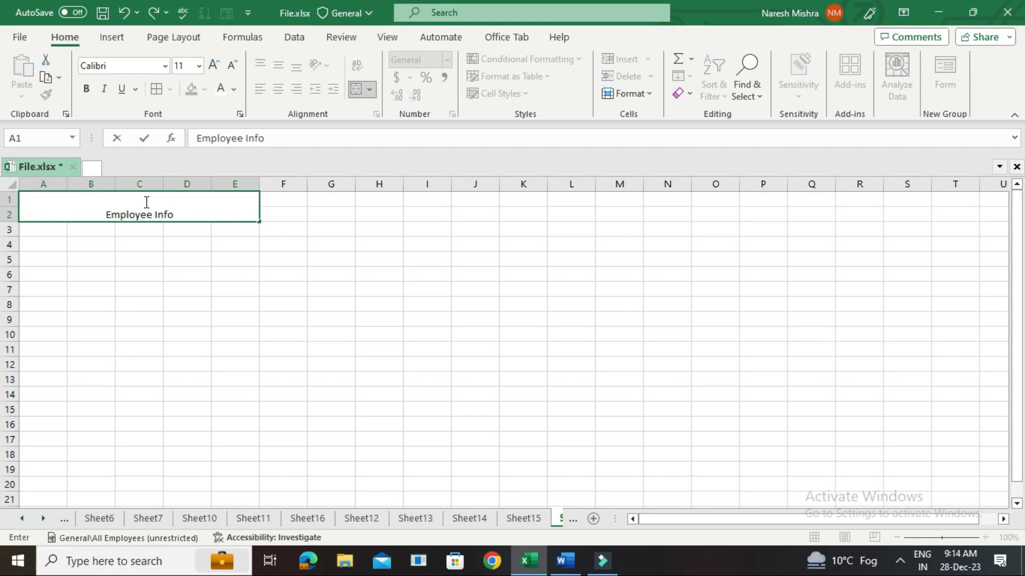
Enter the column headers Employee Name, Salary, Joining Date and Working period in A3:D3.
click(50, 230)
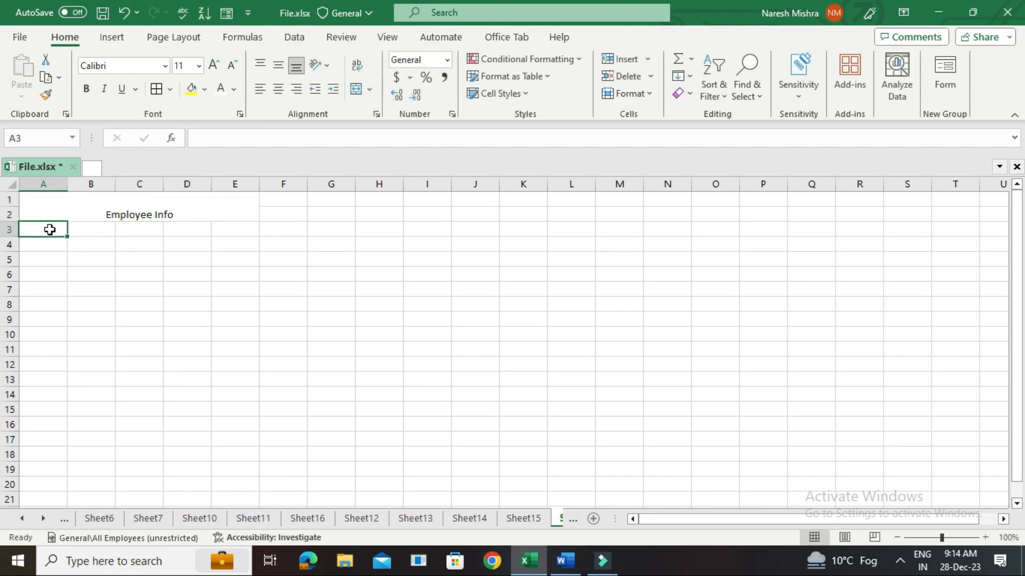
text(Employee)
key(Tab)
text(Salary)
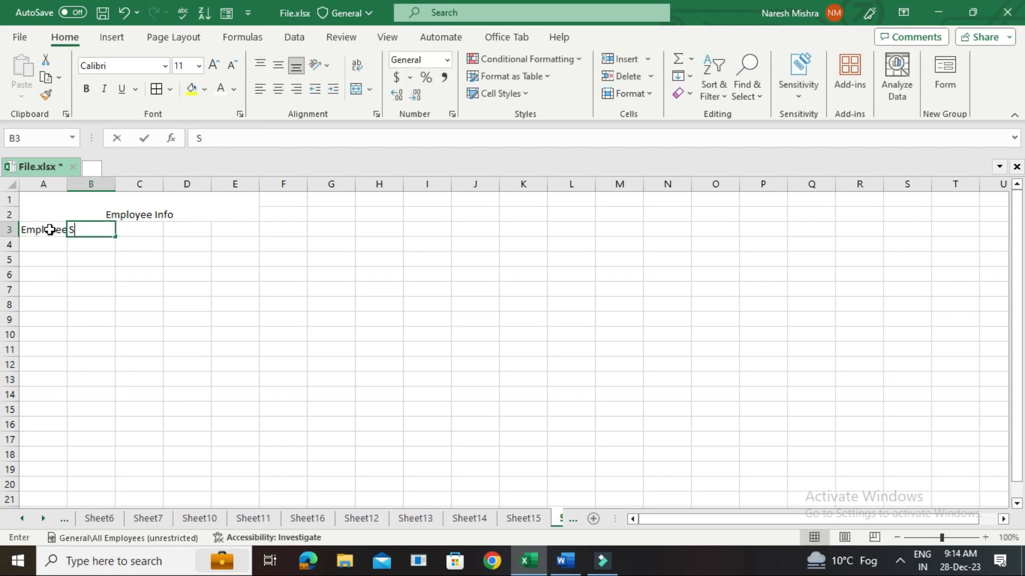
click(140, 228)
text(Joining Date)
key(Tab)
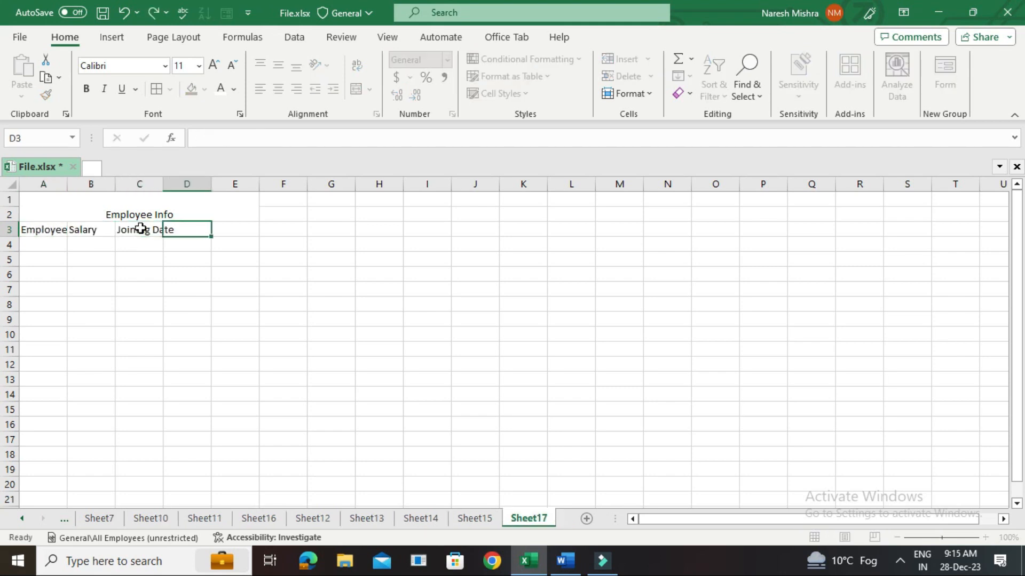
text(Working period)
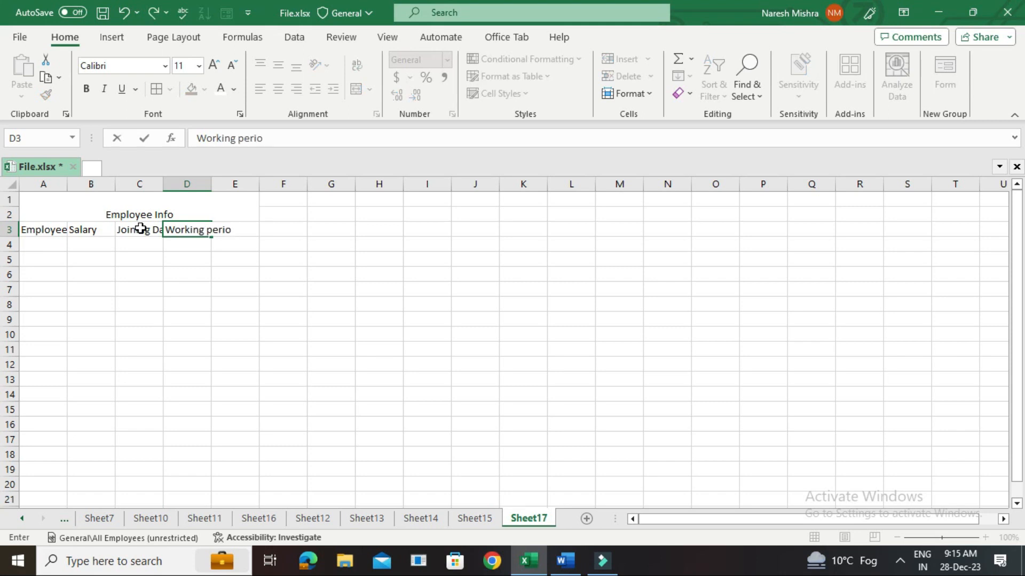
click(291, 273)
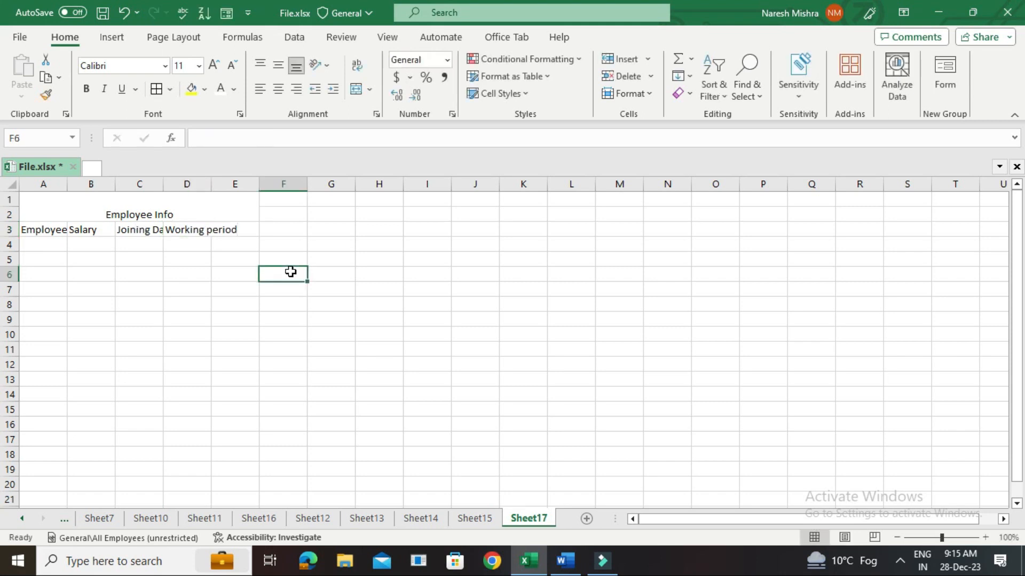
Set the font size of the Employee Info title to 24.
click(53, 200)
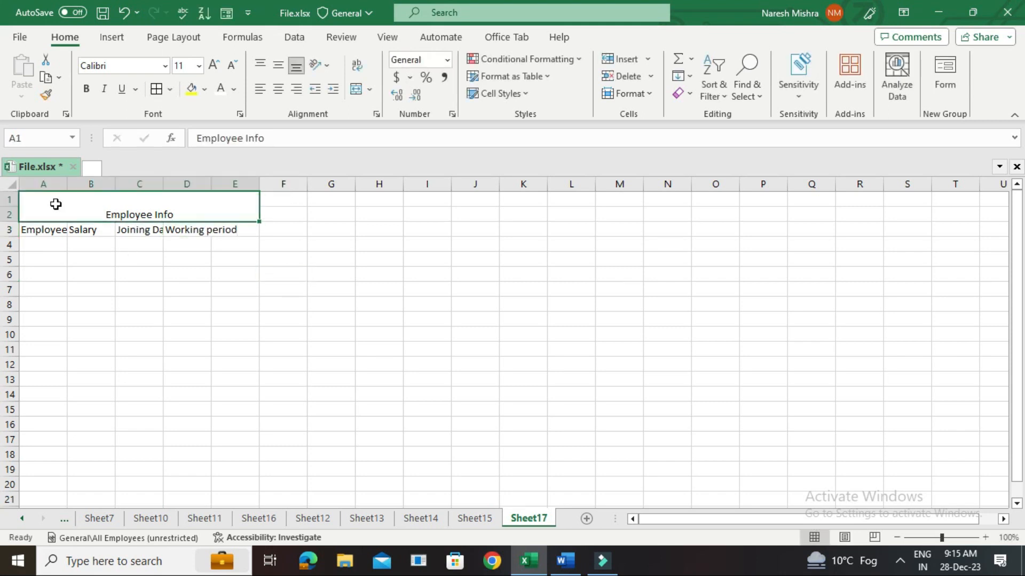
click(199, 66)
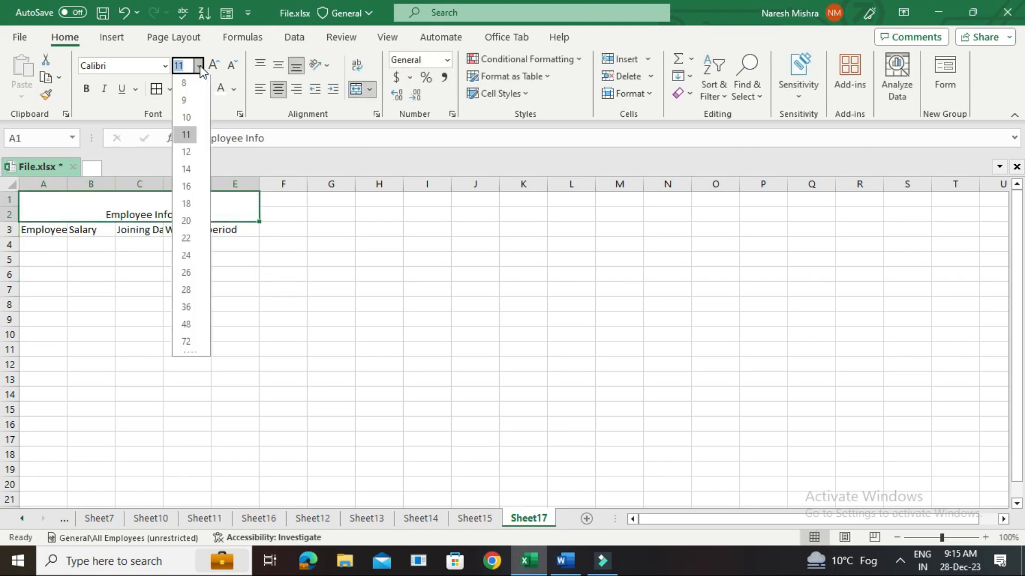
click(186, 257)
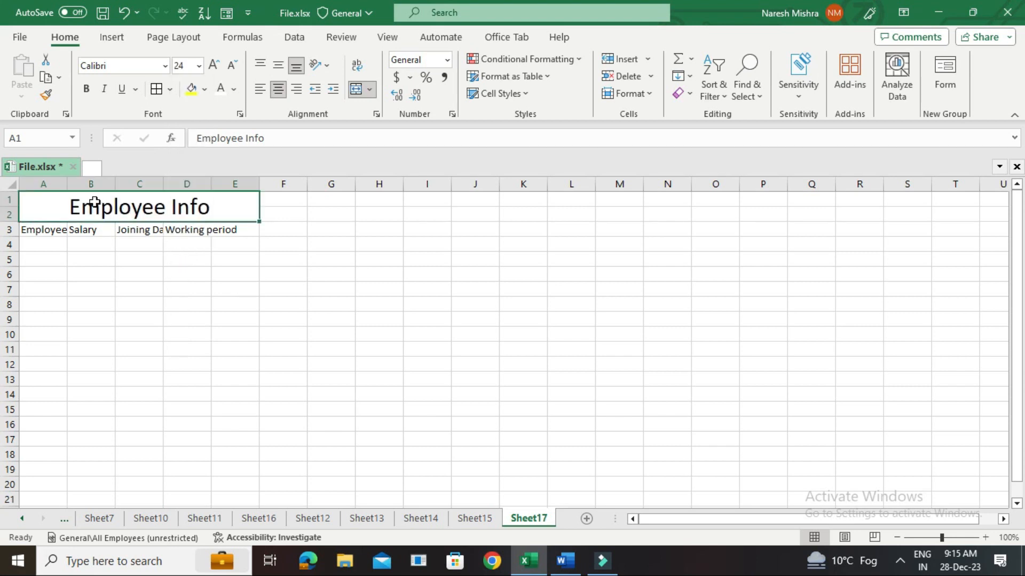
Widen columns A to D so the full text of all four headers fits.
double_click(67, 178)
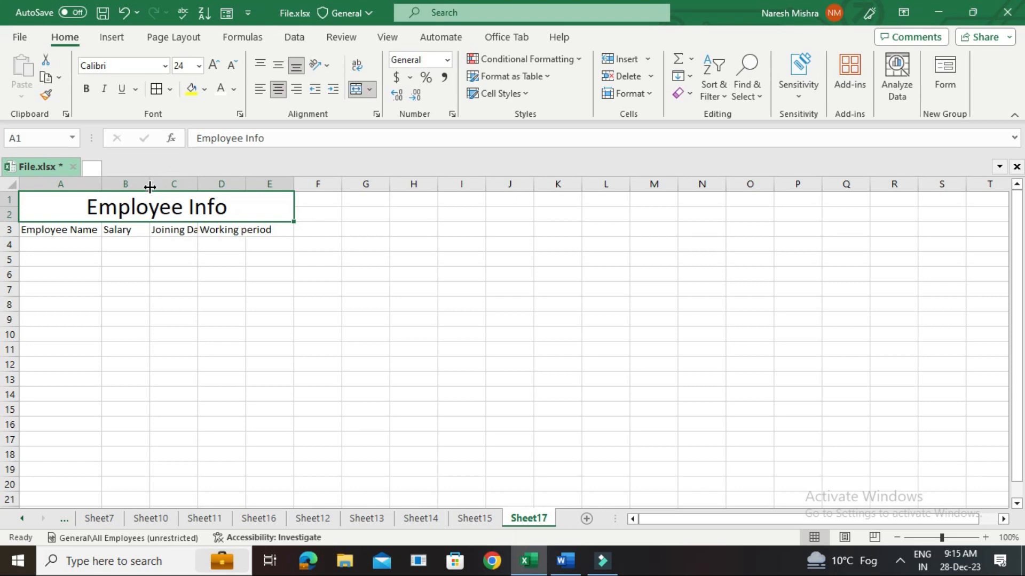
mouse_move(150, 184)
mouse_down()
mouse_move(176, 184)
mouse_move(165, 185)
mouse_up()
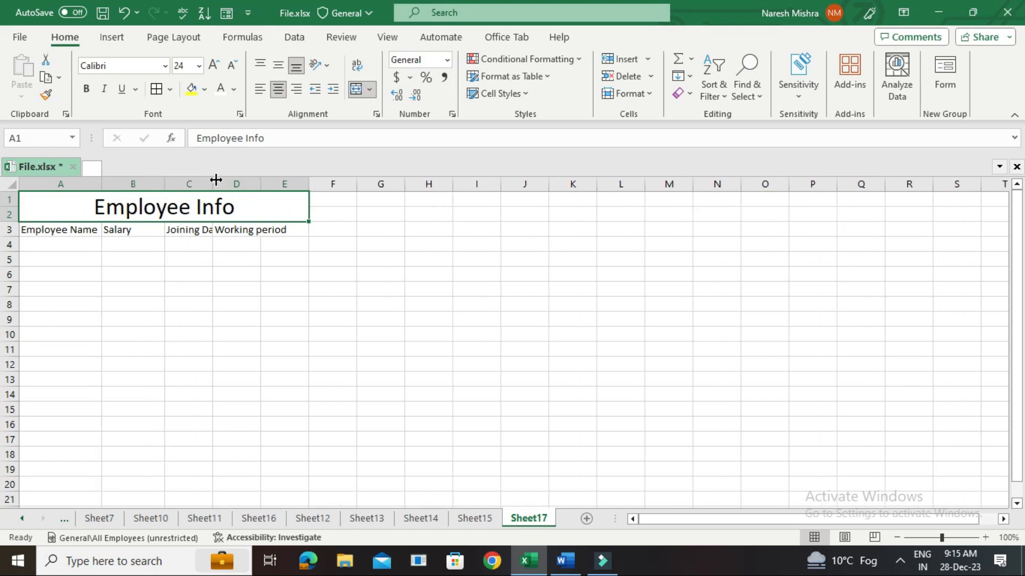
drag(216, 181, 226, 181)
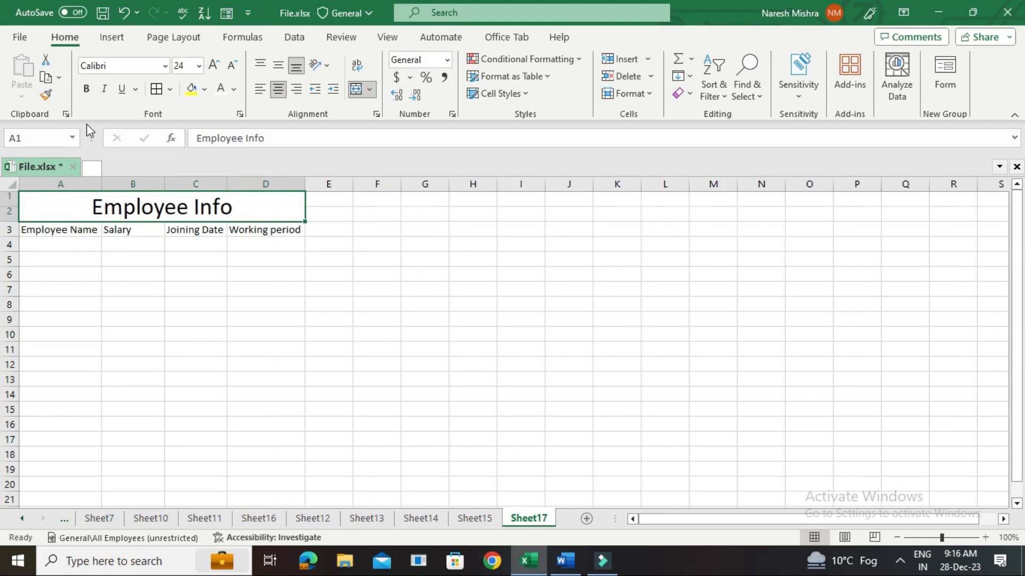
Format the Employee Info title as bold with a green fill and white font color.
click(91, 90)
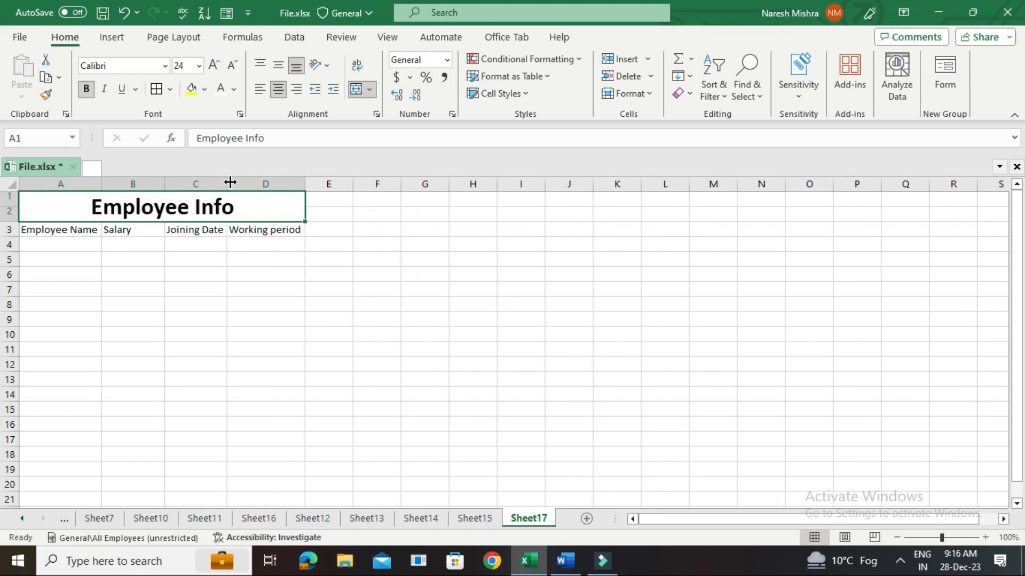
click(205, 90)
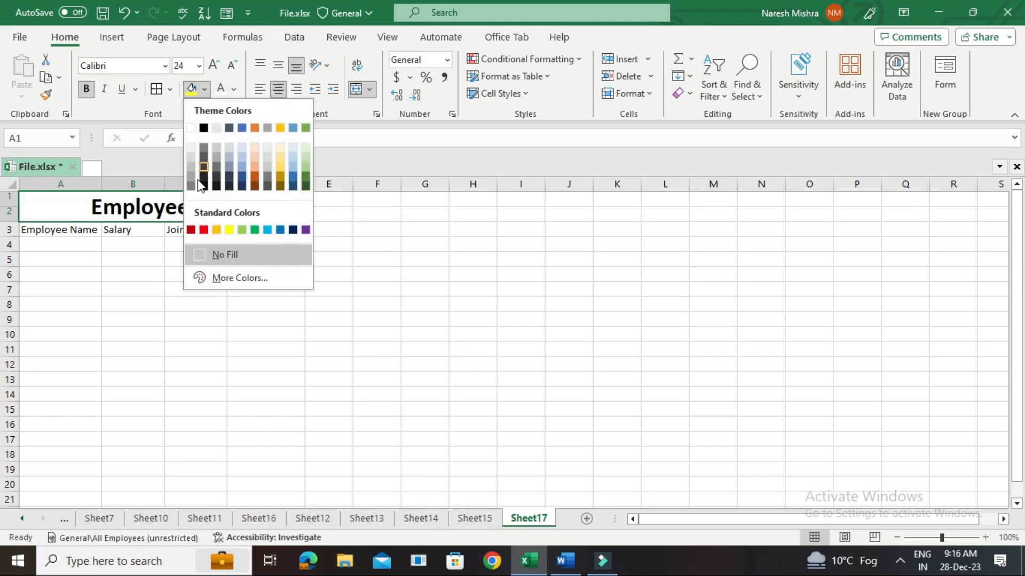
click(256, 230)
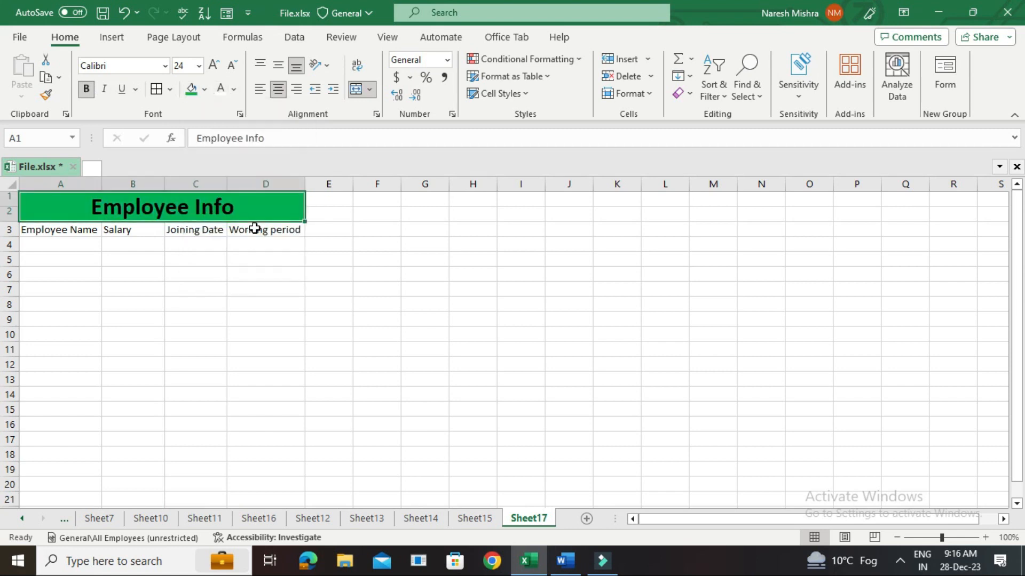
click(233, 90)
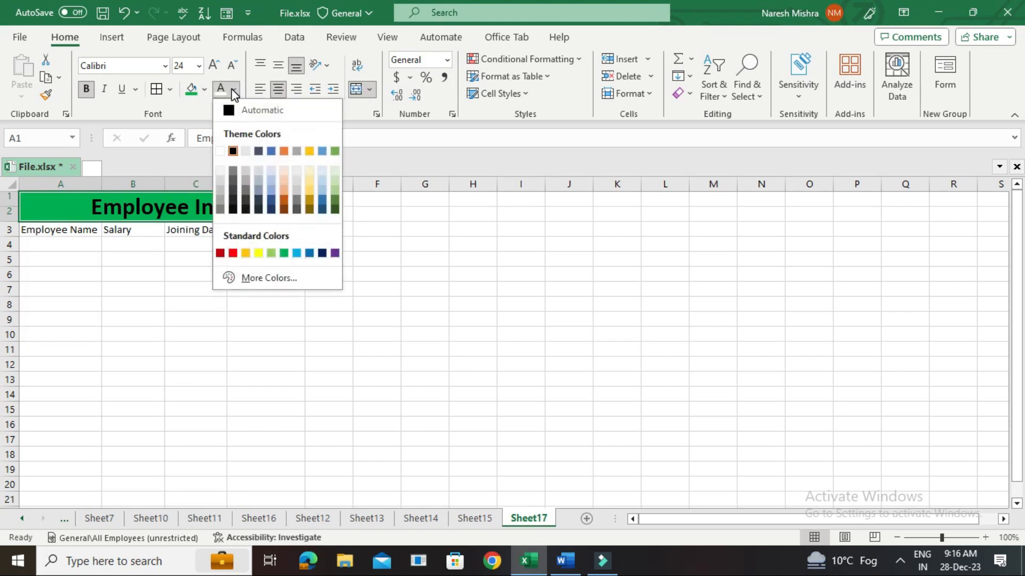
click(225, 153)
Make the header row A3:D3 bold and give it a yellow fill.
click(159, 243)
drag(60, 233, 272, 228)
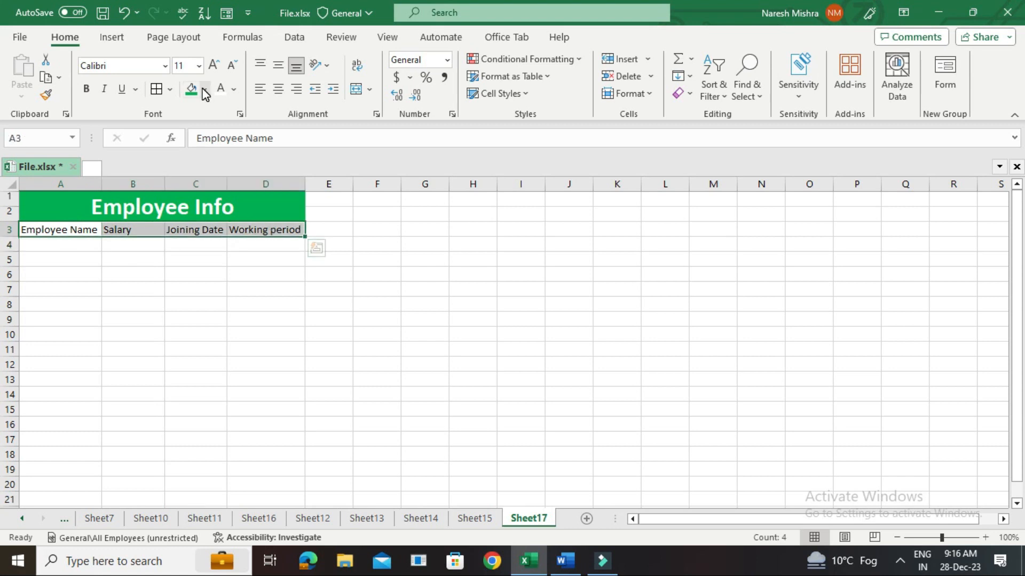
click(87, 90)
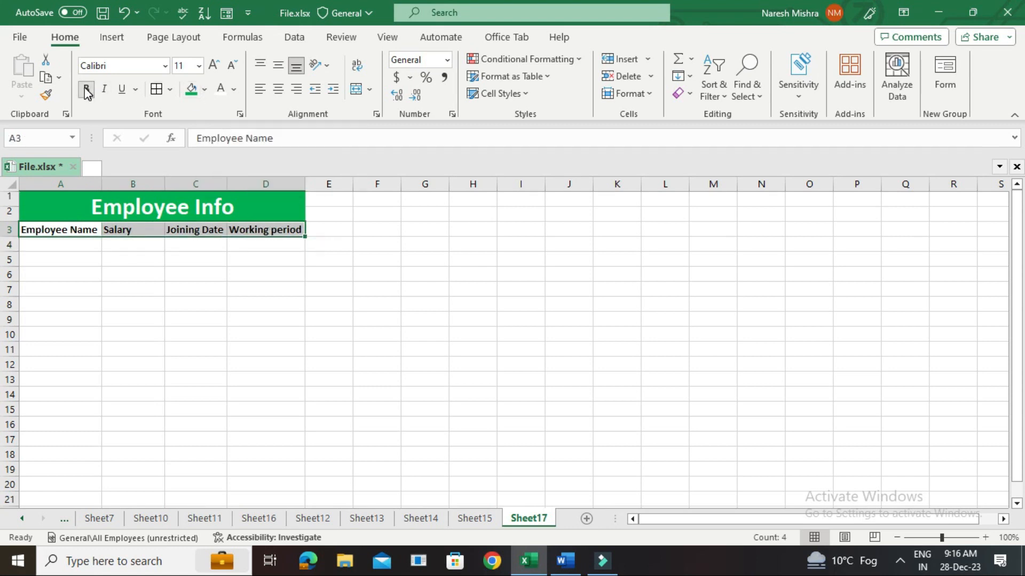
click(206, 91)
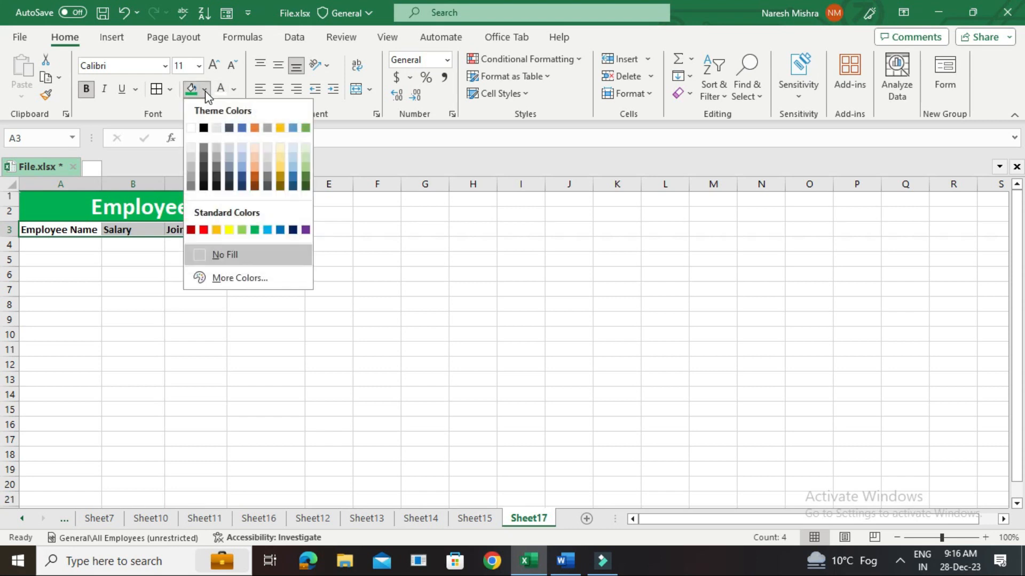
click(229, 230)
click(133, 260)
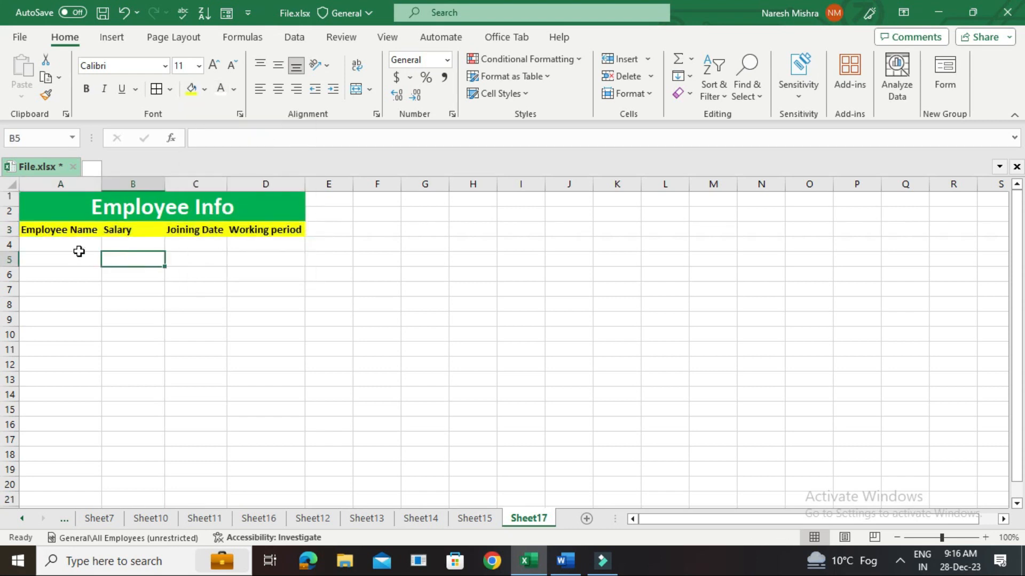
Apply all borders to the Employee Info table range A1:D12.
click(60, 243)
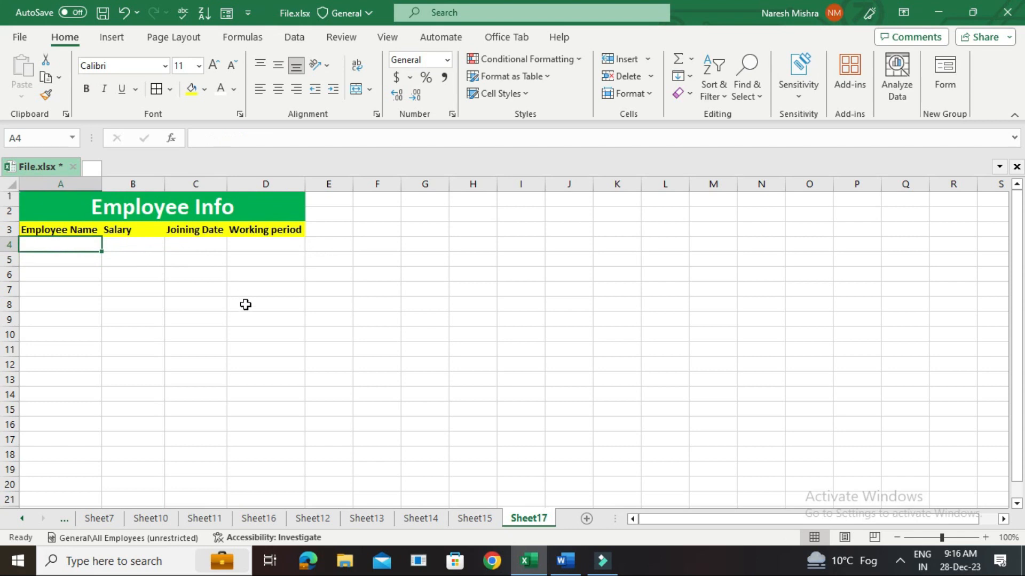
click(61, 203)
drag(61, 204, 215, 359)
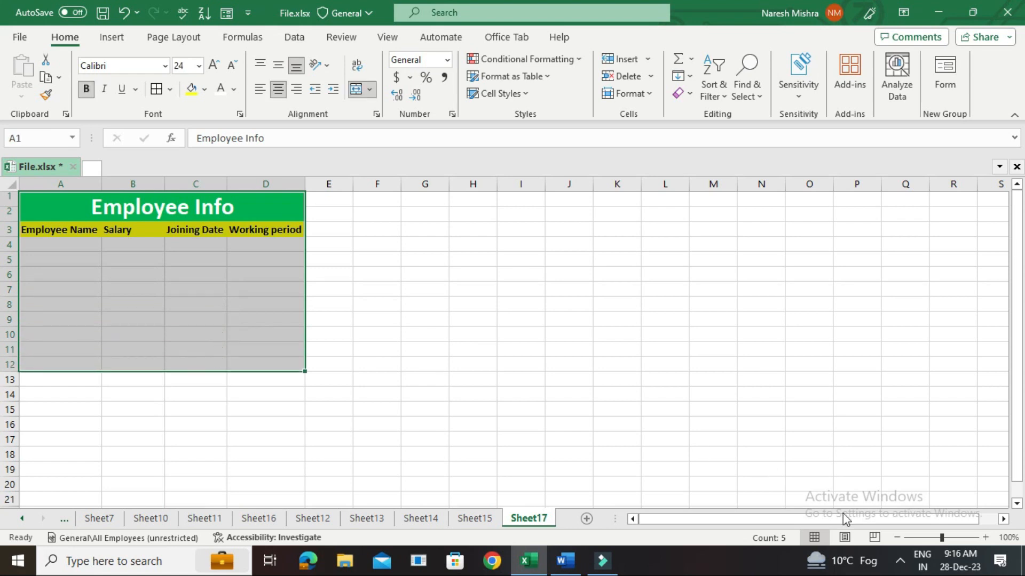
drag(943, 539, 946, 539)
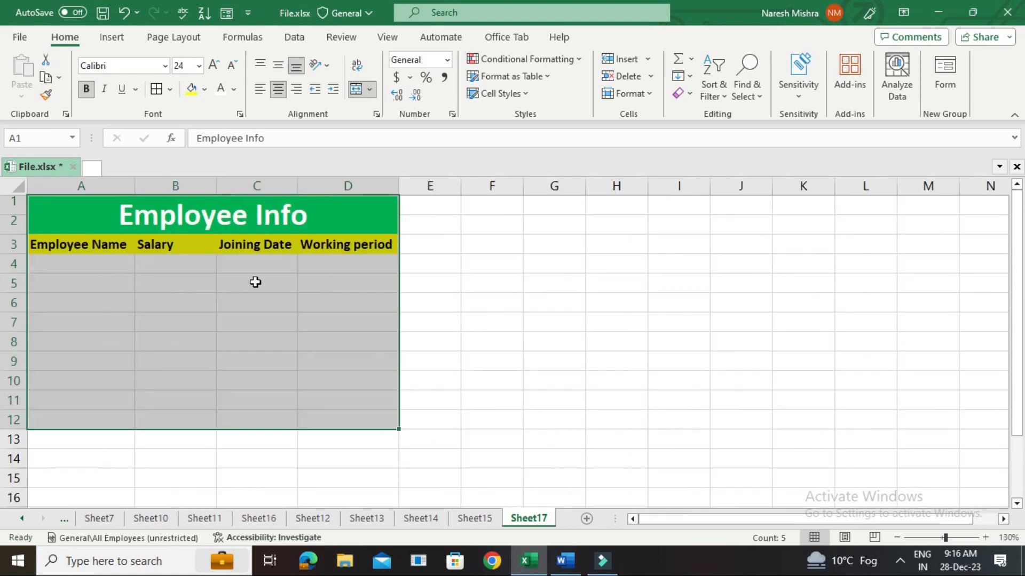
click(156, 89)
click(140, 301)
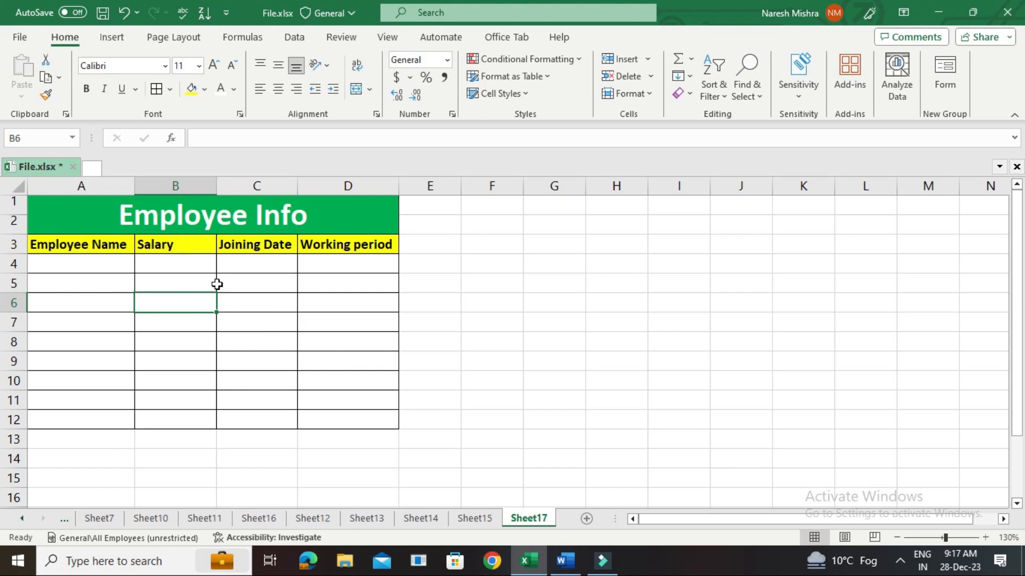
Open the Quick Access Toolbar customization options and list All Commands as the available commands.
click(227, 13)
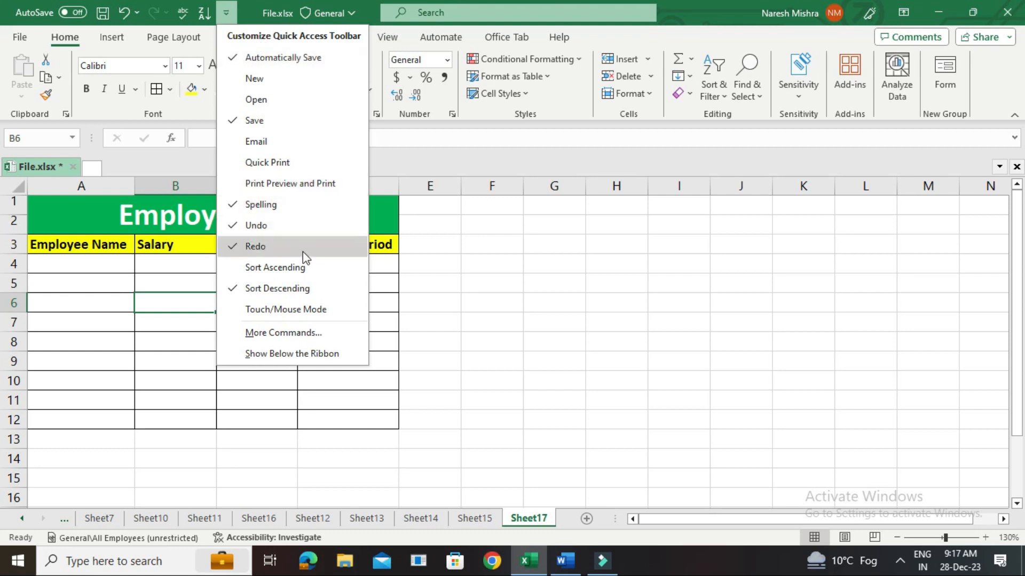
click(286, 335)
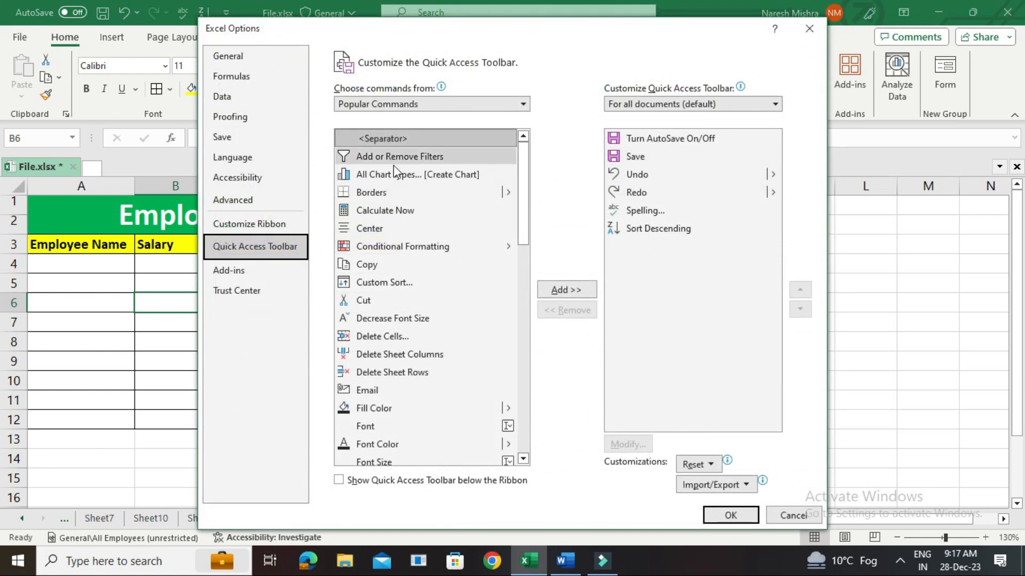
click(523, 105)
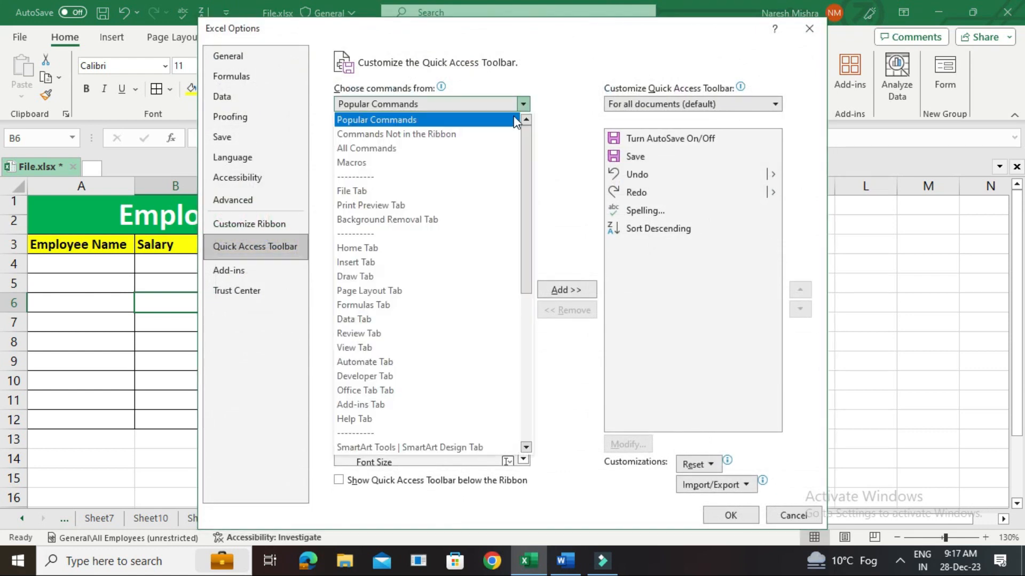
click(483, 149)
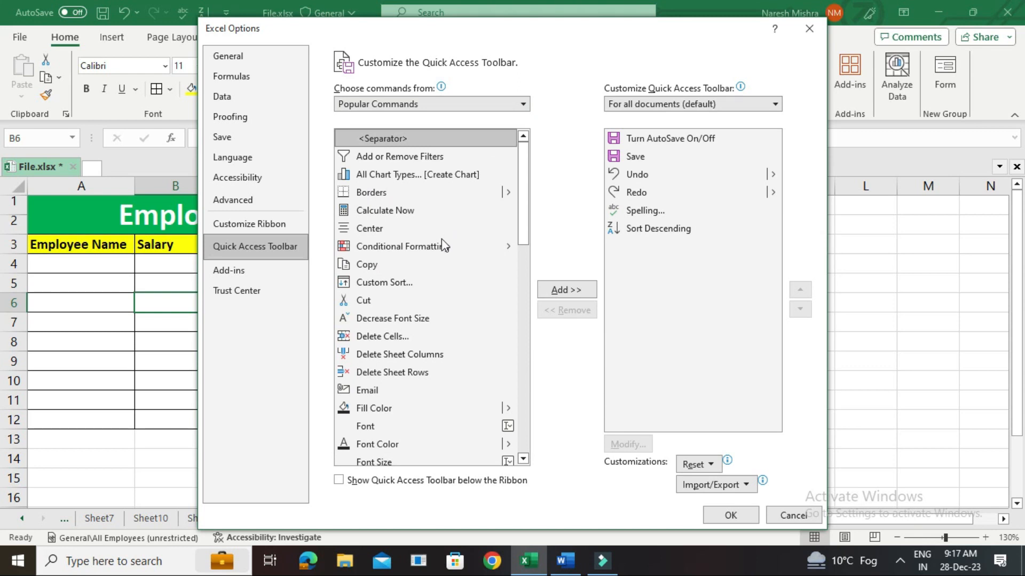
click(428, 264)
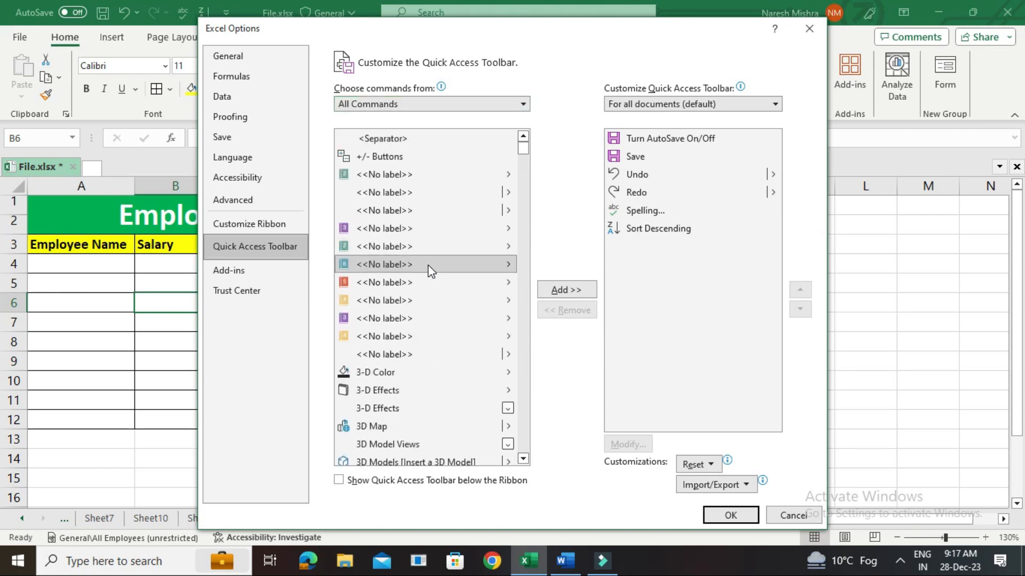
Find the Form command, add it to the Quick Access Toolbar and apply the customization.
key(f)
key(f)
key(f)
key(f)
key(f)
key(f)
key(f)
key(f)
key(f)
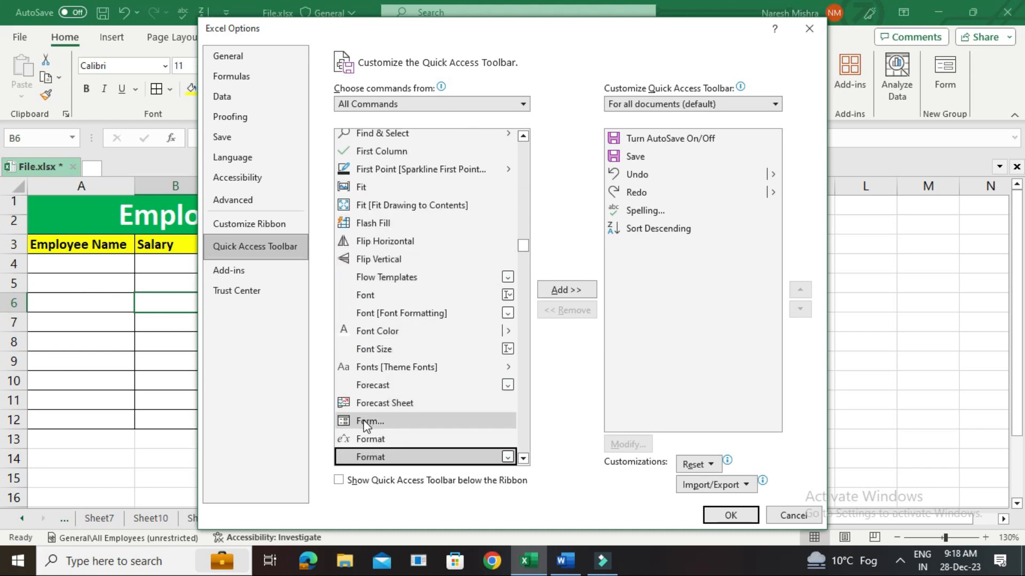
click(364, 422)
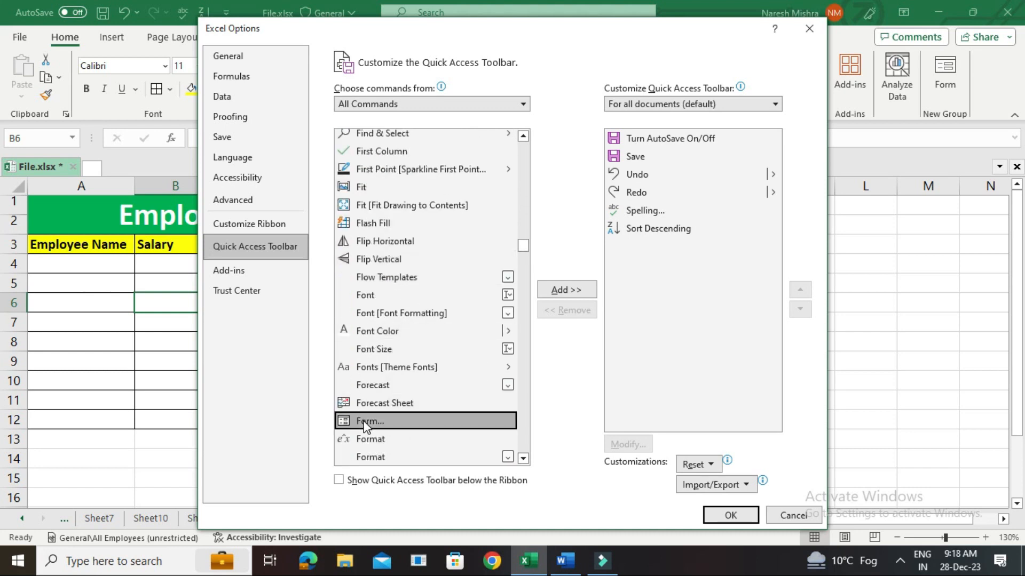
click(564, 292)
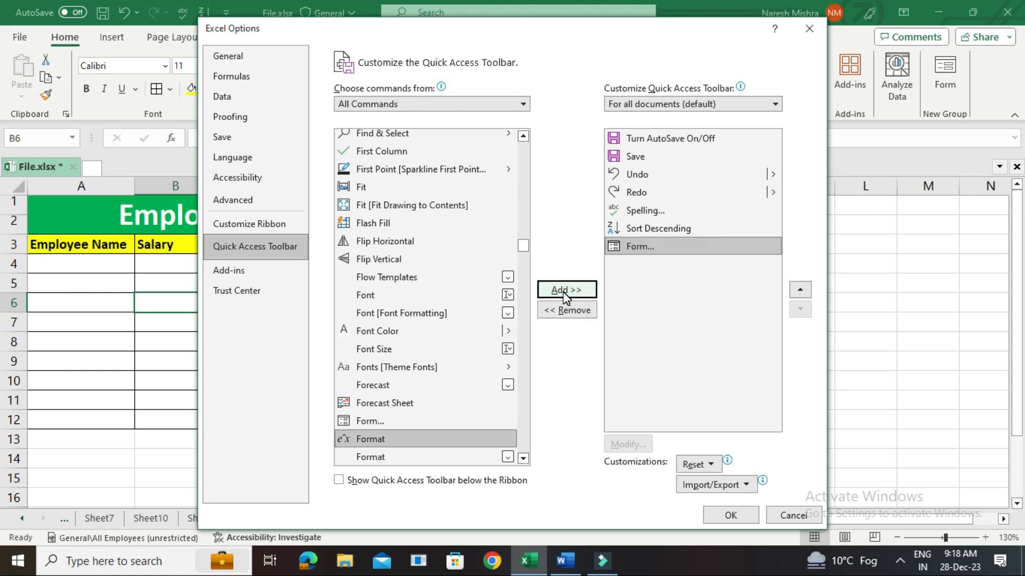
click(721, 517)
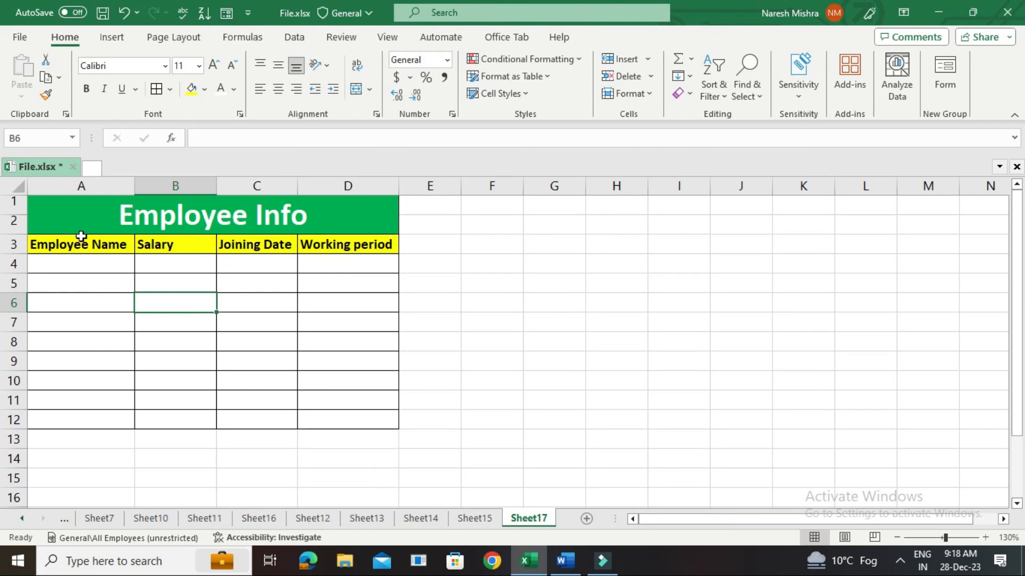
Open the Form data-entry dialog for header row A3:D3, using the first row as column labels.
drag(77, 243, 331, 241)
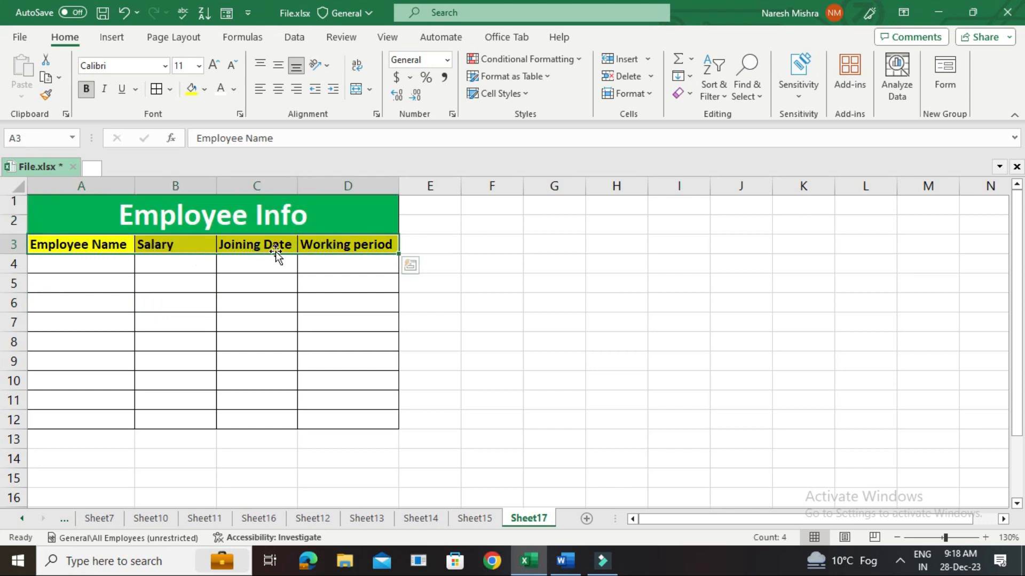
click(229, 15)
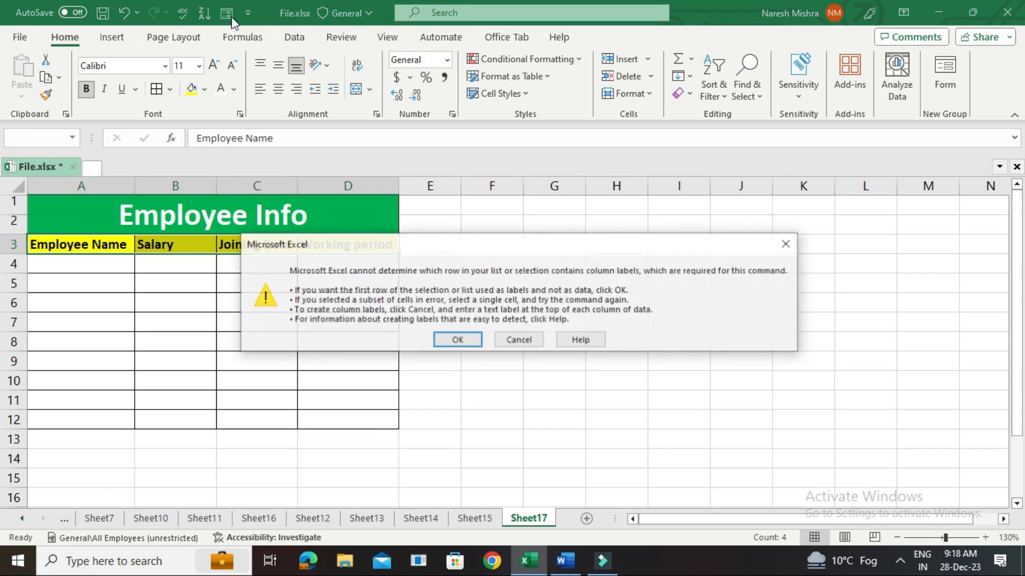
click(454, 342)
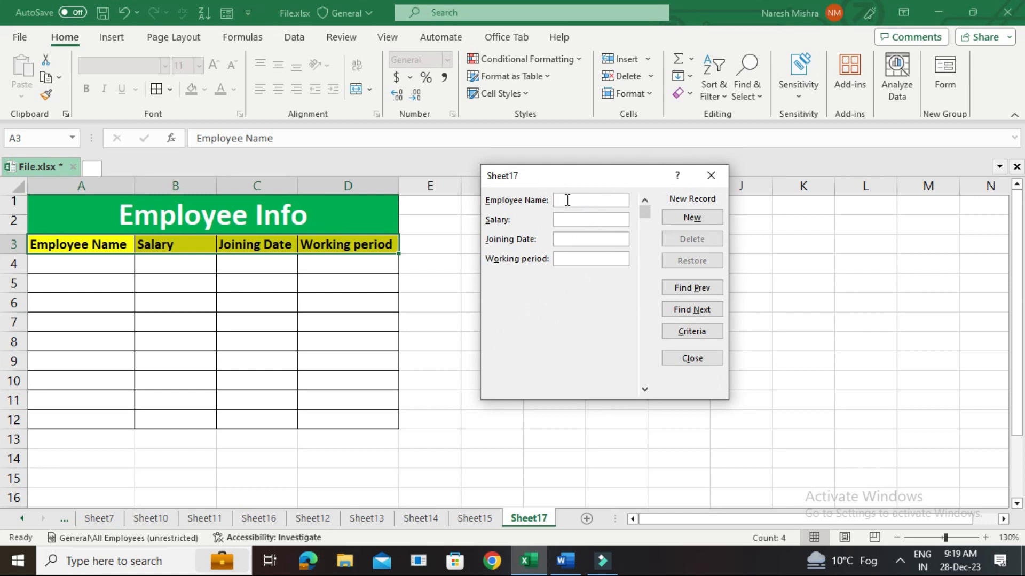
Enter the first record in the form with the employee's name, salary 50000, joining date 12/12/2023 and working period 8.
text(Madhan Kumar)
click(578, 222)
text(50000)
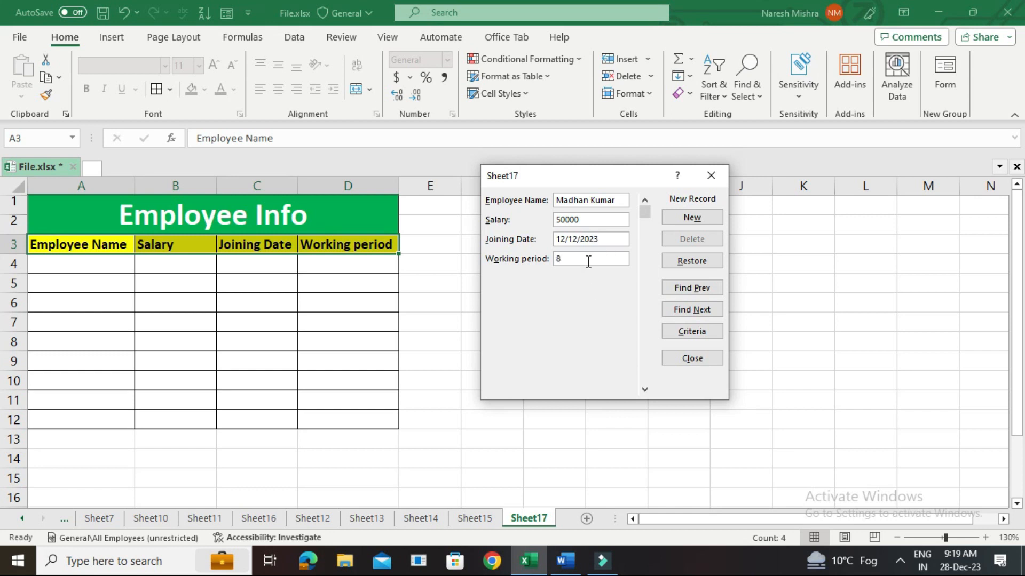
key(Return)
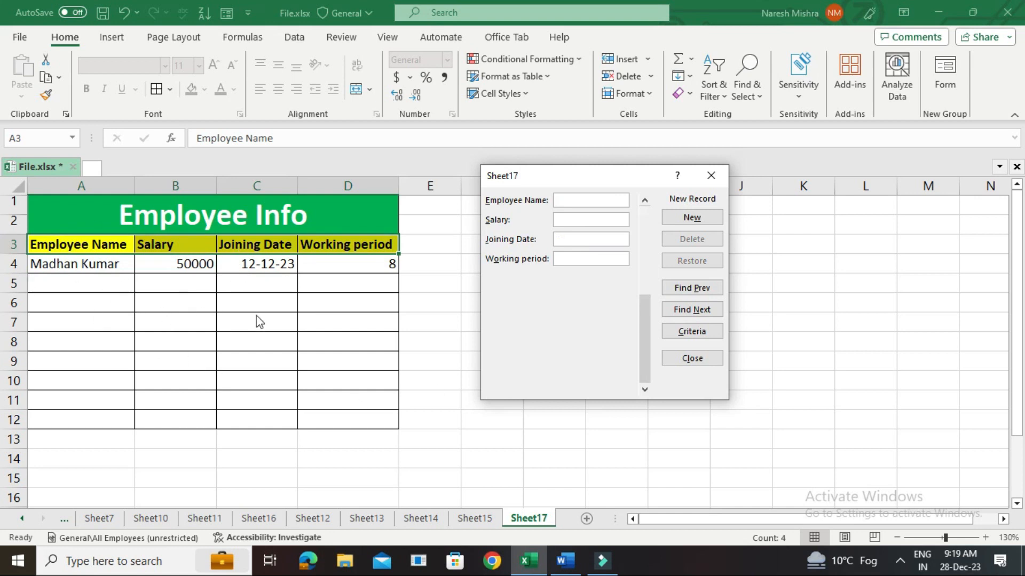
Add a second form record with the employee's name, salary 23000, joining date 13/12/2023 and working period 10.
click(692, 216)
click(570, 201)
text(Kayiya Kumari)
click(577, 224)
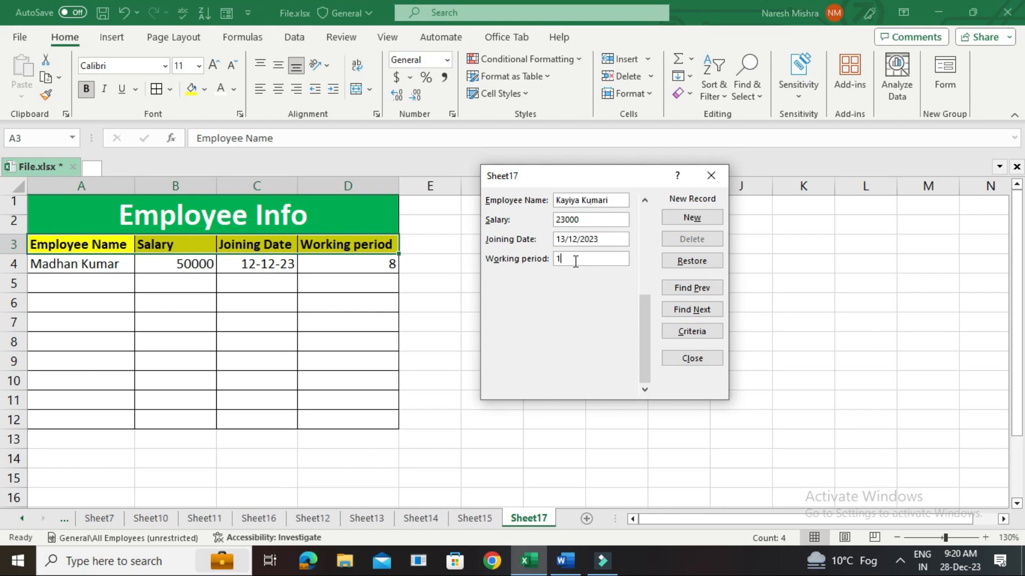
key(Return)
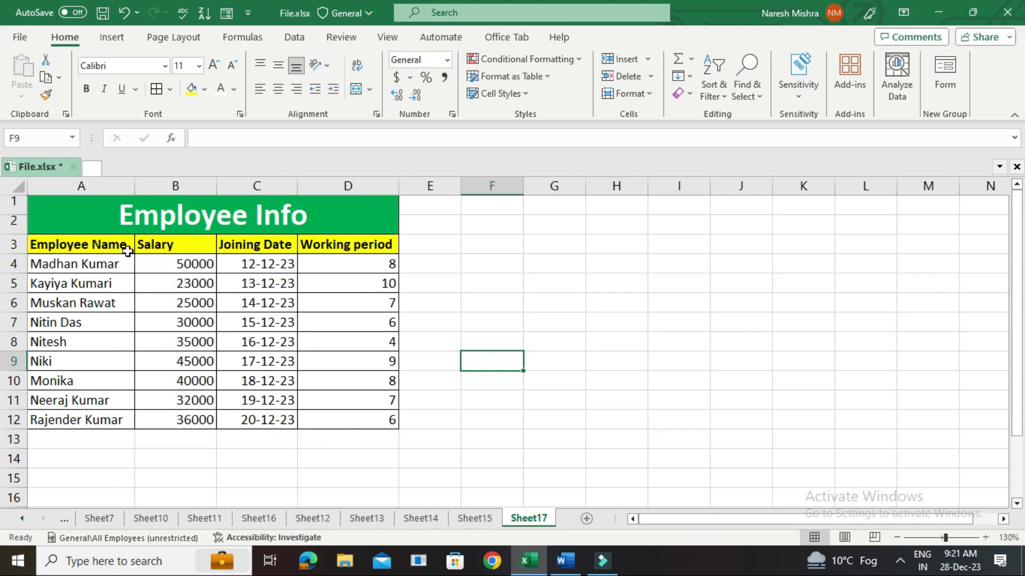
Center the contents of the whole Employee Info table horizontally.
click(72, 246)
drag(116, 266, 375, 419)
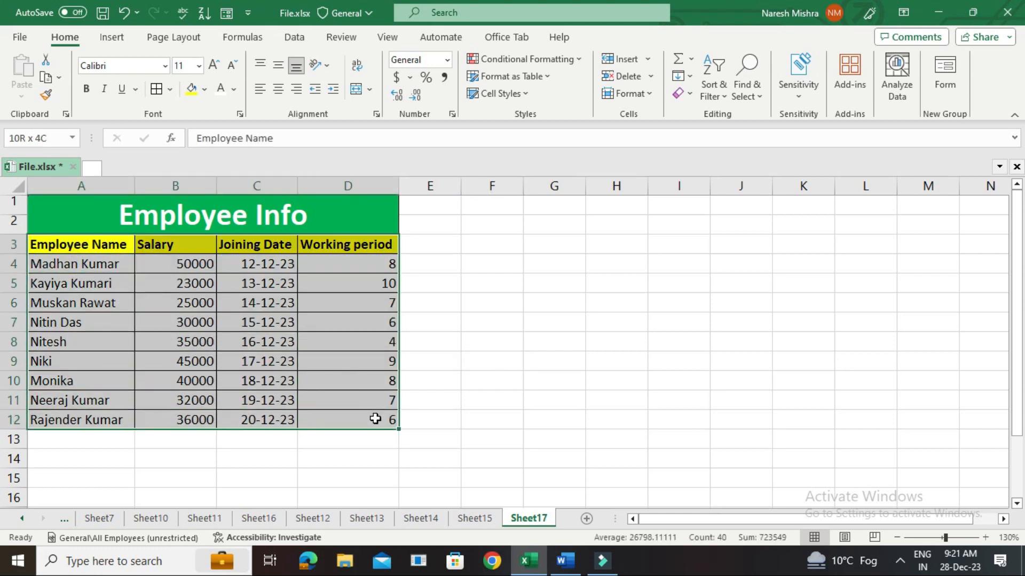
click(272, 382)
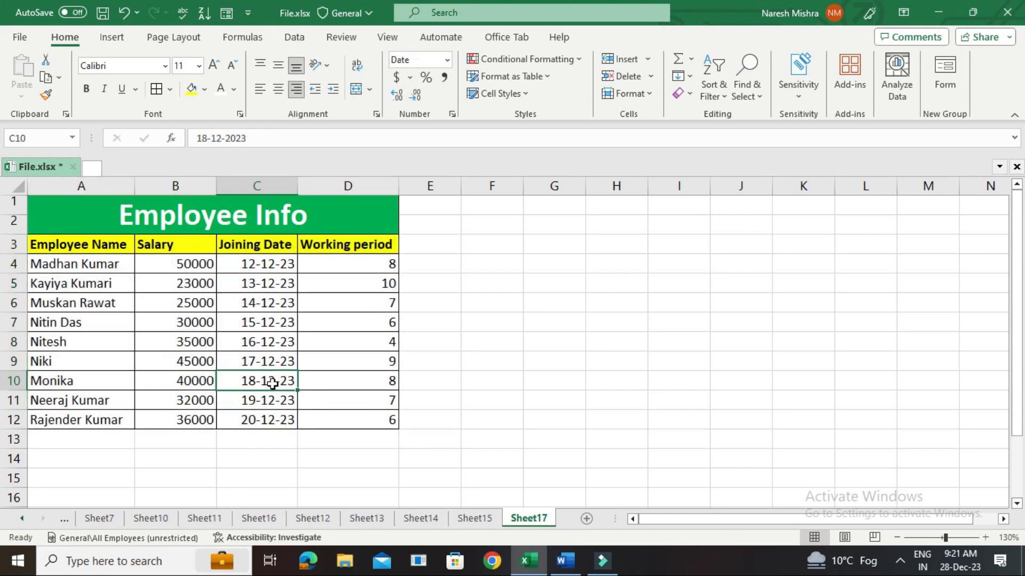
key(ctrl+a)
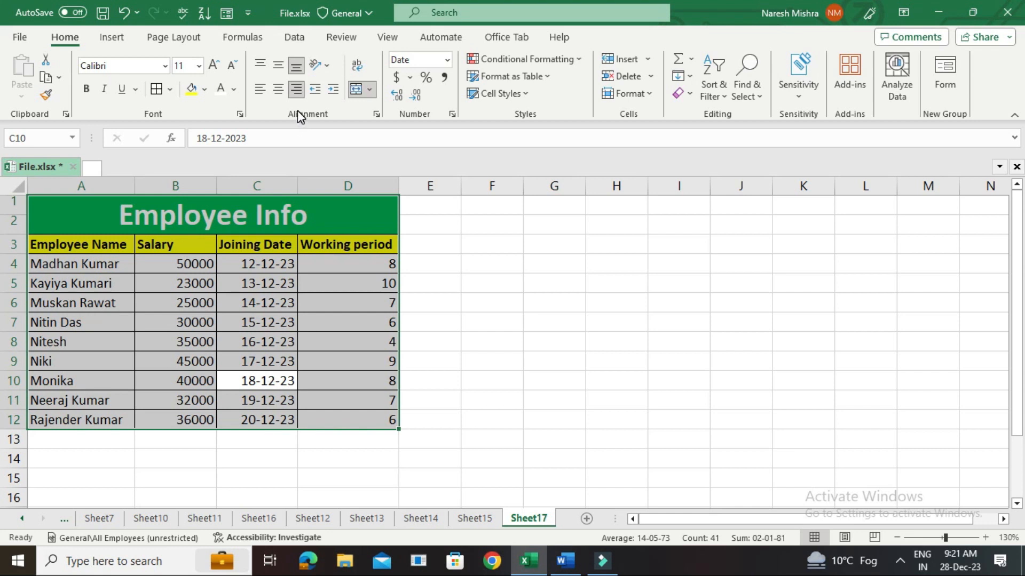
click(277, 89)
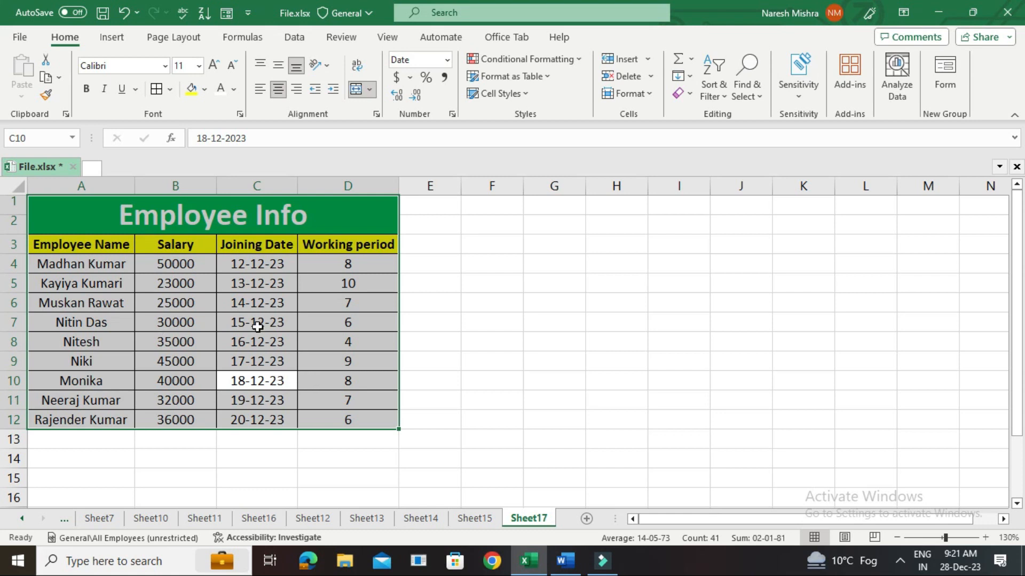
click(458, 367)
click(227, 367)
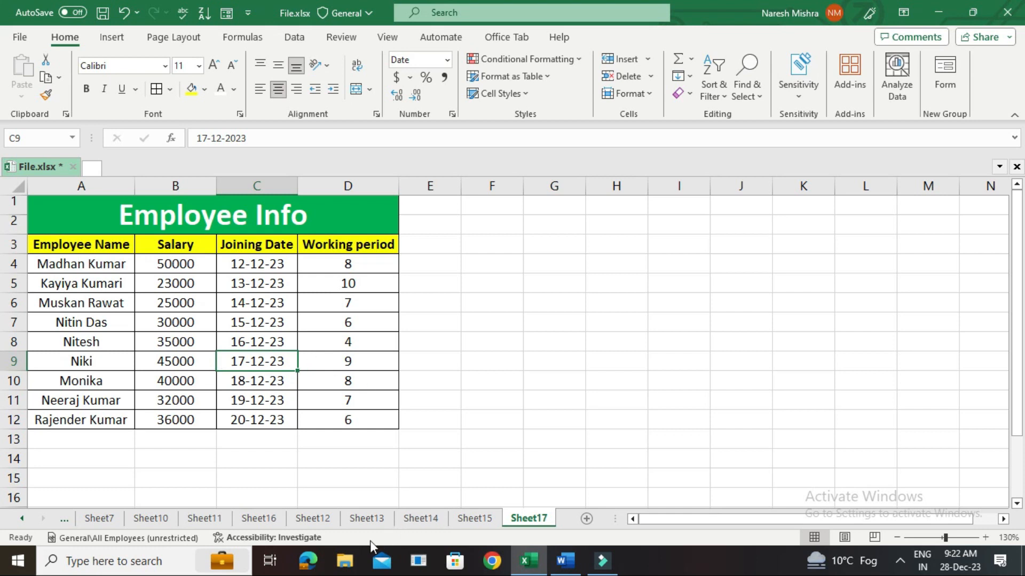
On Sheet12, select the blank cells of the Employee Data Sheet table with Go To Special and delete their sheet rows.
click(314, 518)
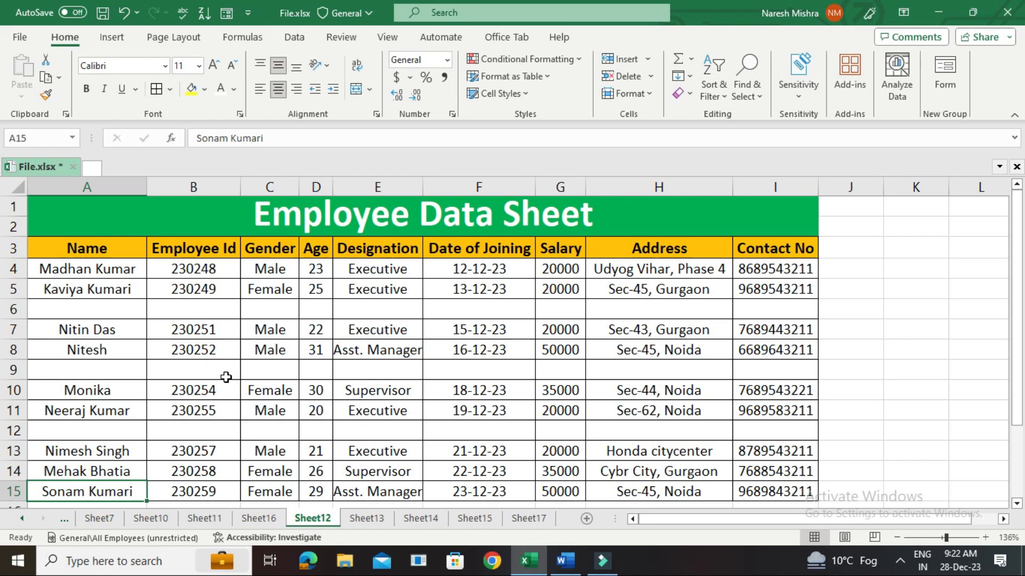
click(84, 268)
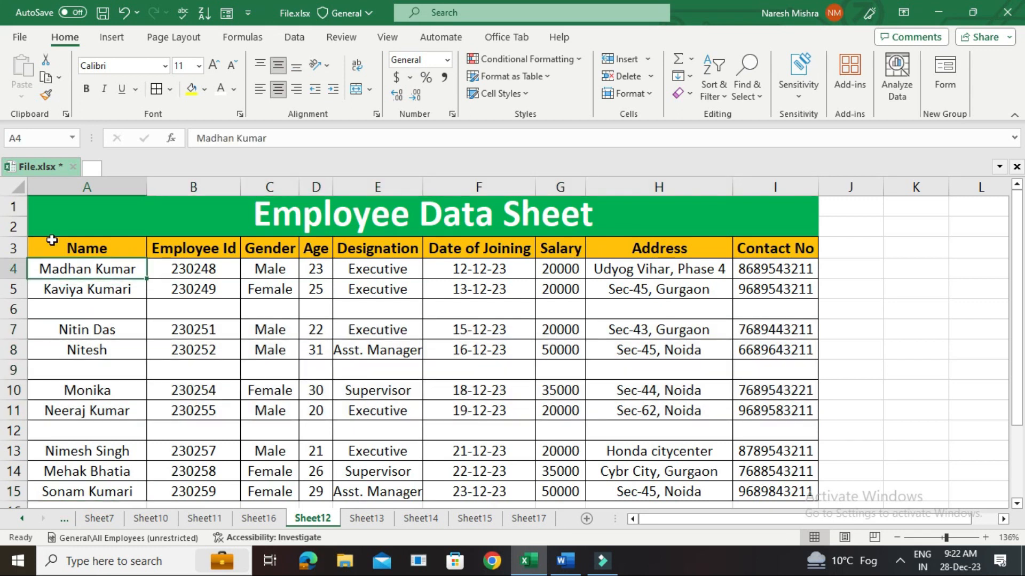
drag(50, 253, 801, 503)
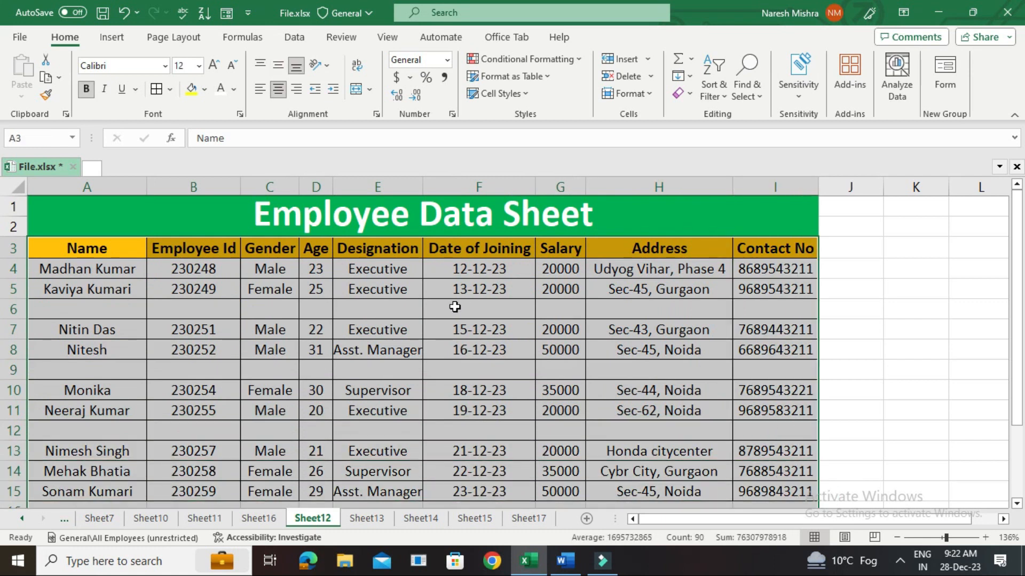
key(F5)
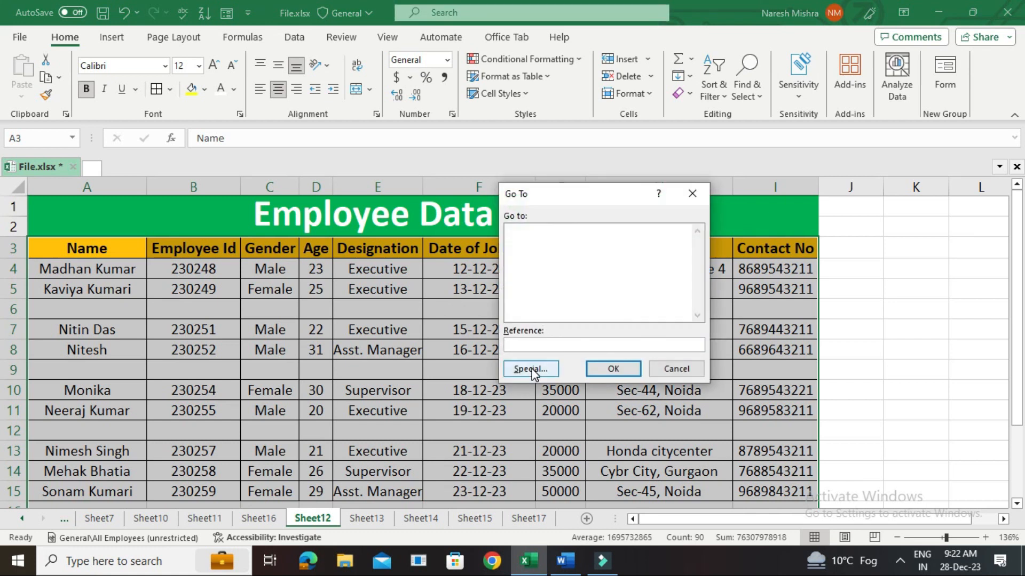
click(532, 369)
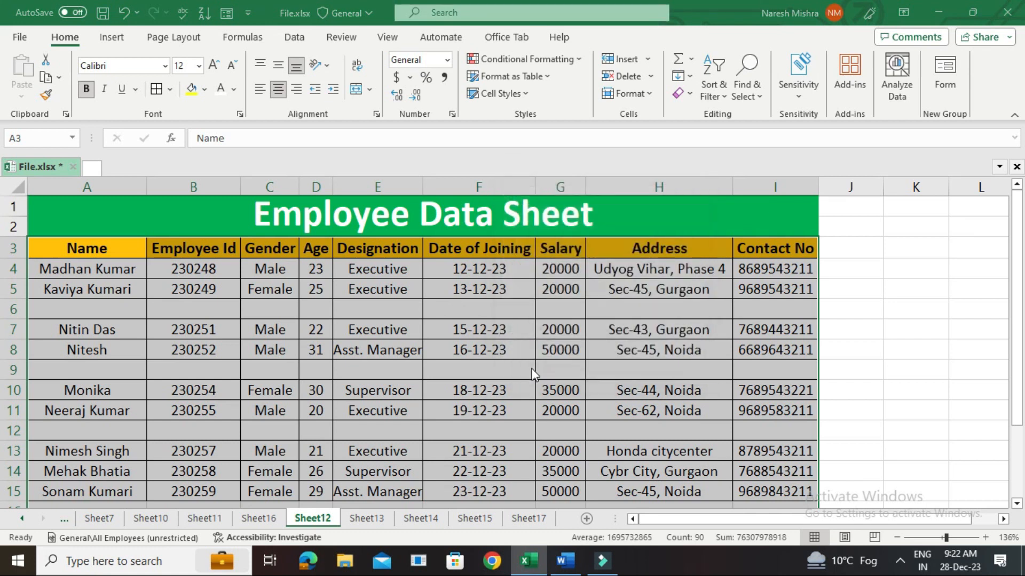
click(523, 309)
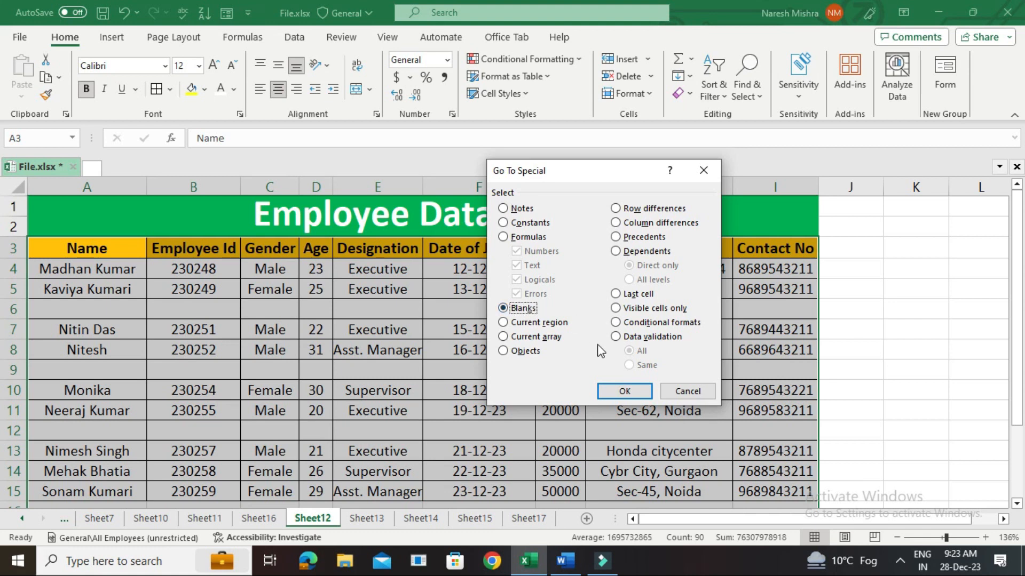
click(622, 393)
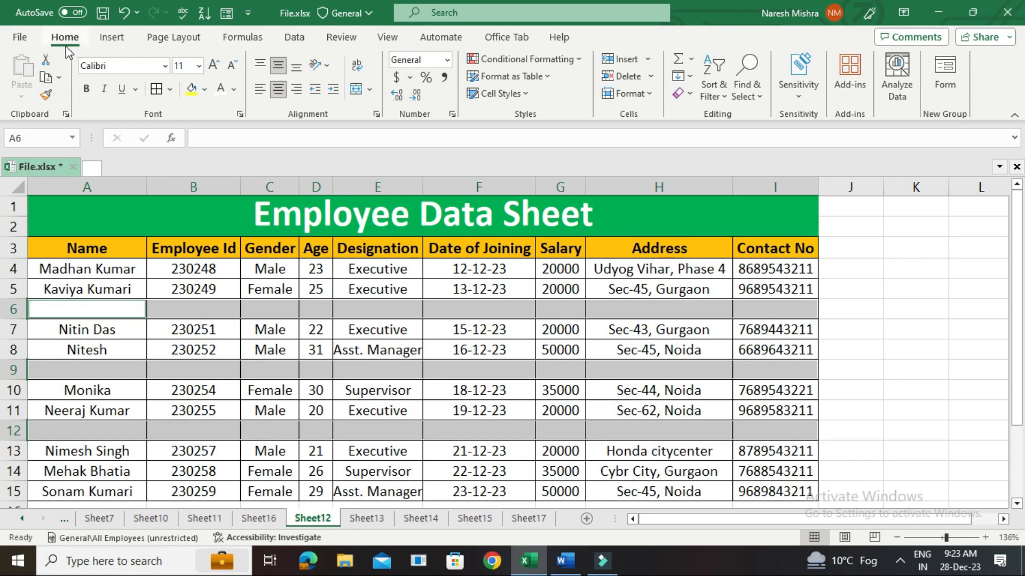
click(651, 76)
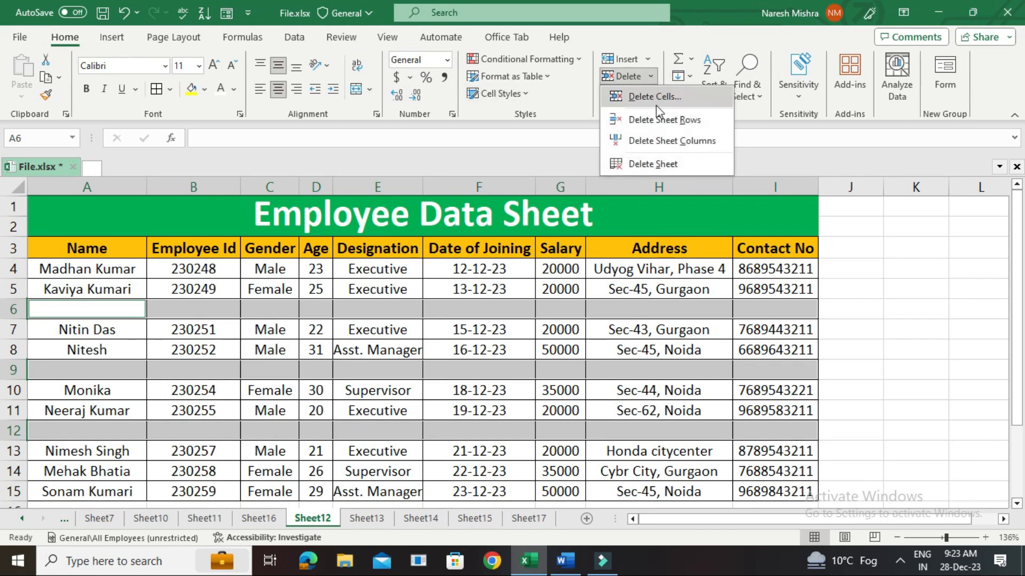
click(661, 120)
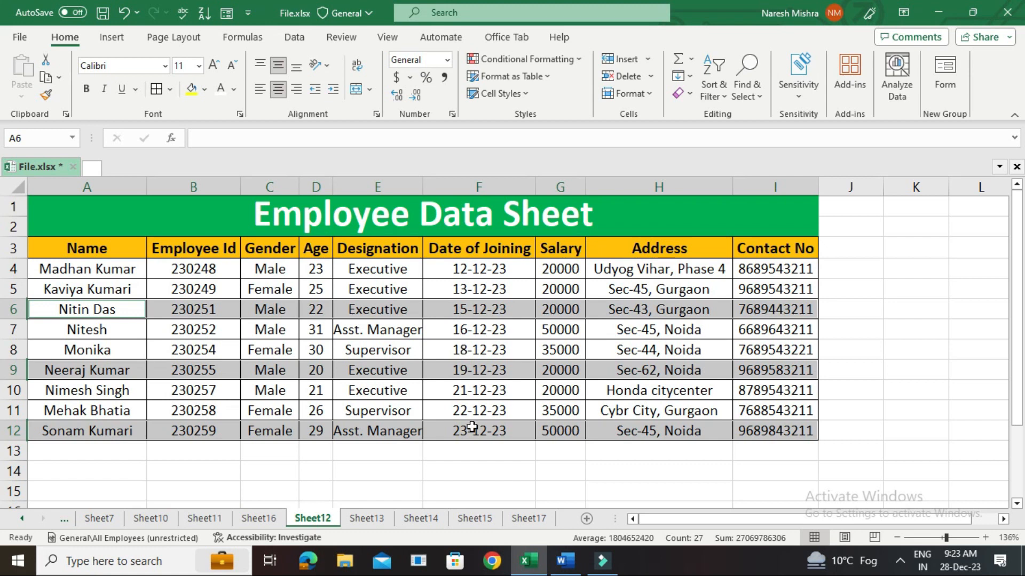
click(537, 454)
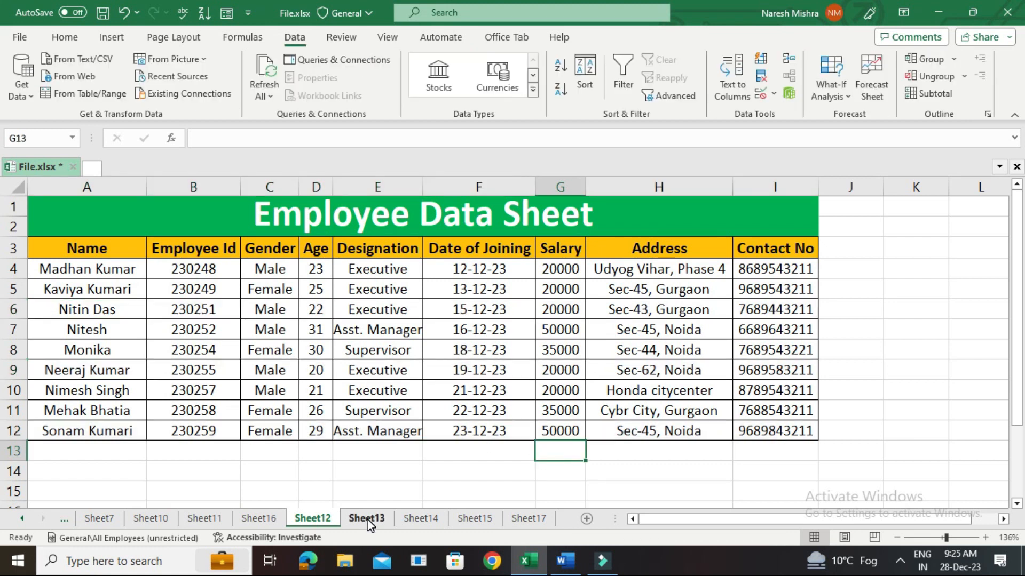
On Sheet13, split the comma-separated text in A1:A6 with Text to Columns, as delimited data with Comma as delimiter.
click(366, 518)
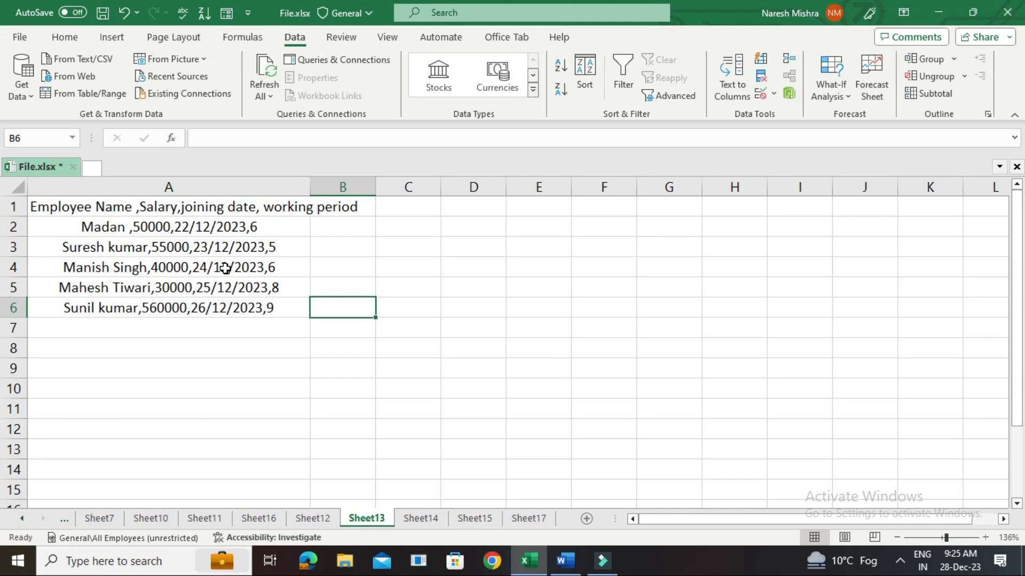
click(64, 36)
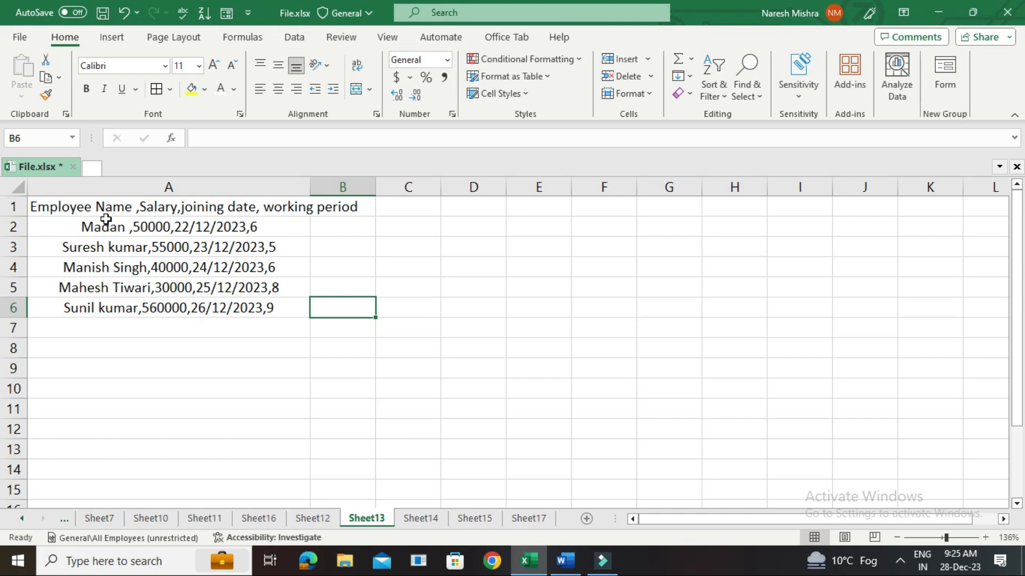
drag(77, 207, 111, 304)
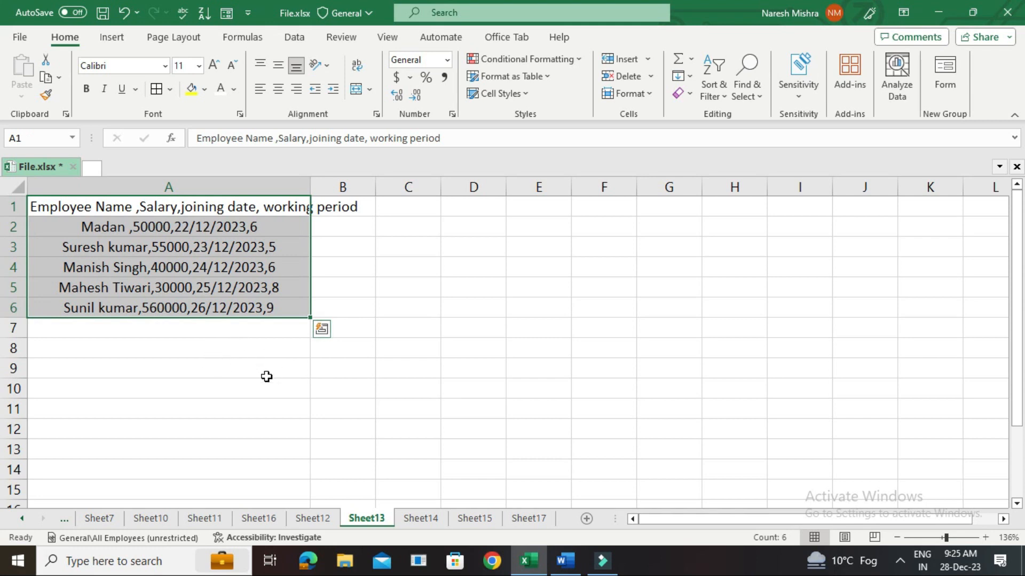
click(296, 39)
click(739, 99)
click(445, 221)
click(697, 423)
click(632, 424)
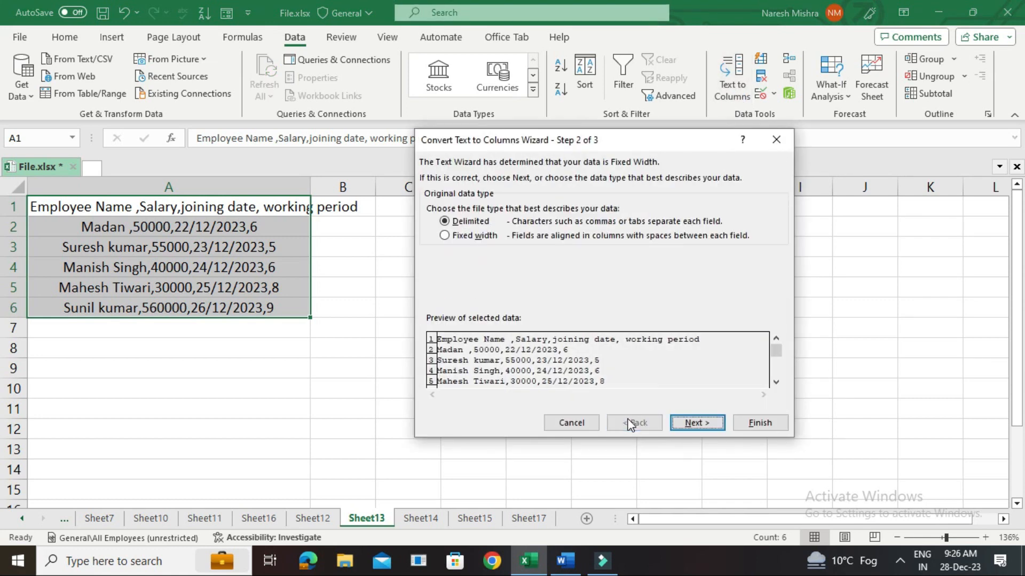
click(706, 423)
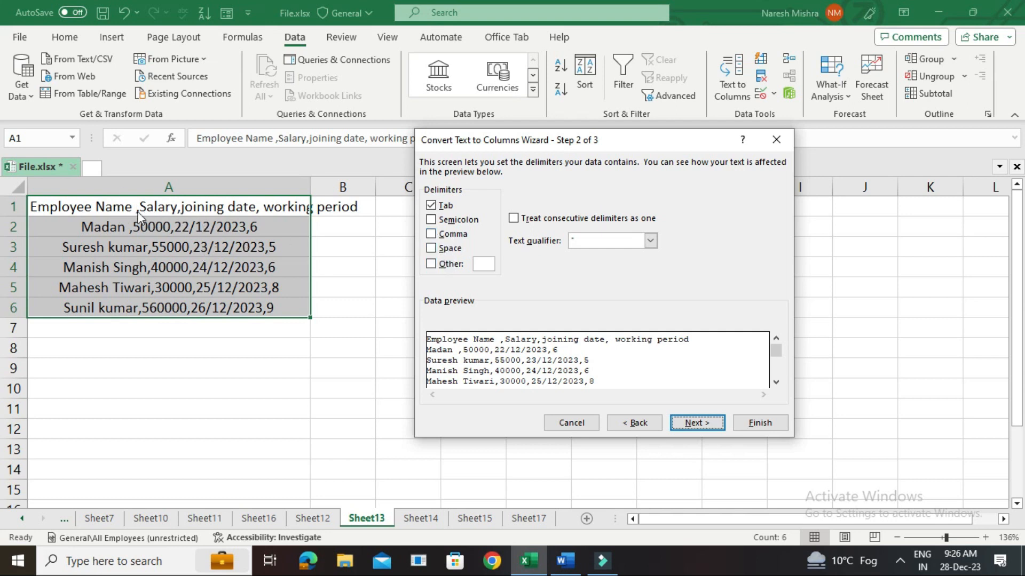
click(431, 233)
click(693, 423)
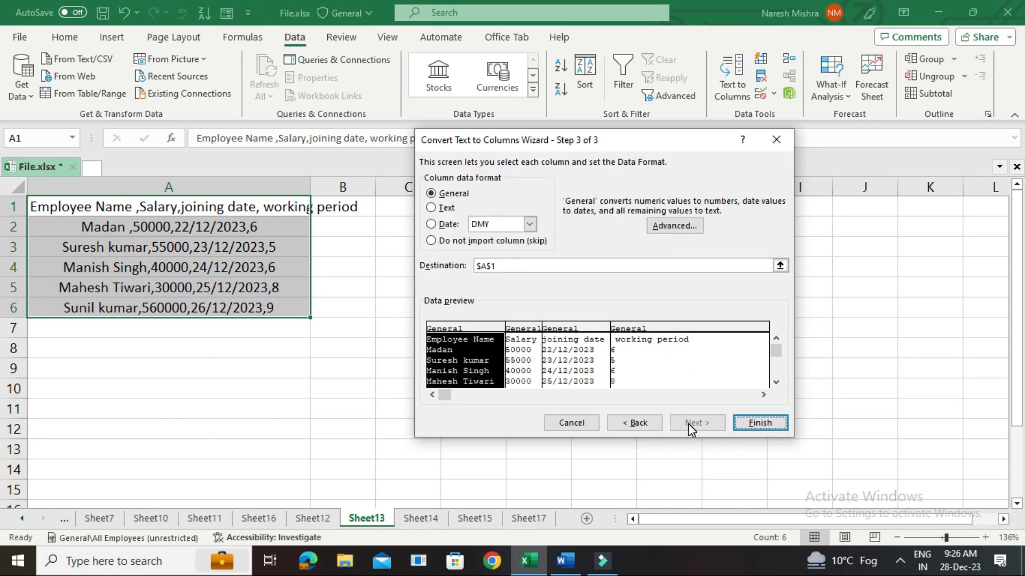
click(754, 423)
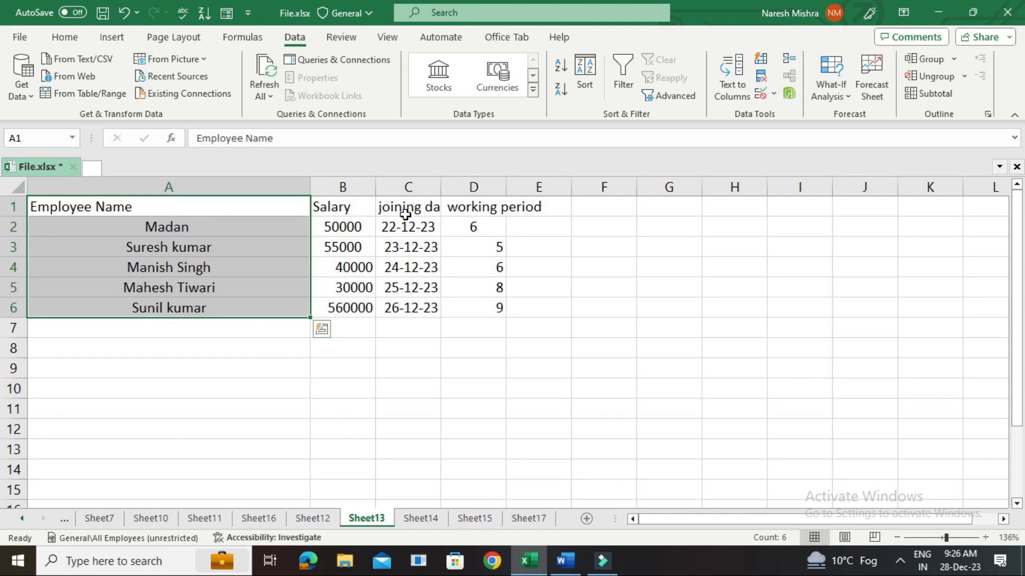
Narrow the Employee Name column and autofit the joining date and working period columns to their headings.
click(284, 205)
drag(310, 183, 199, 179)
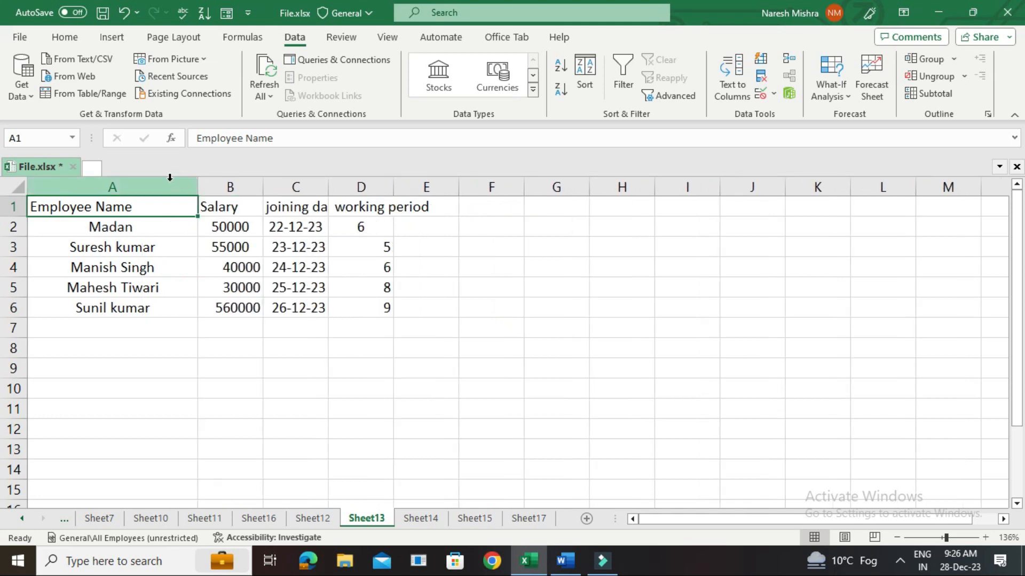
double_click(329, 185)
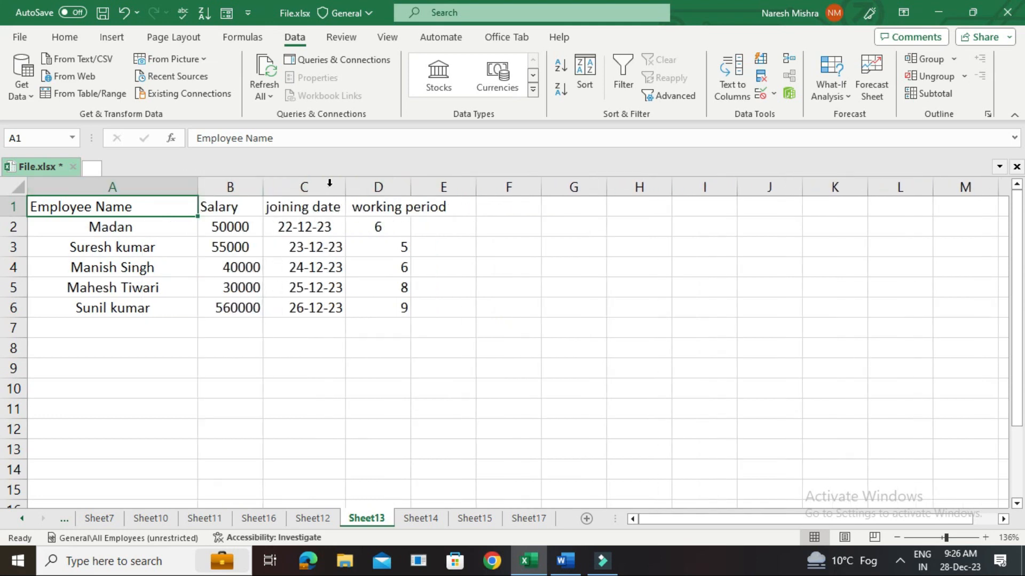
double_click(409, 177)
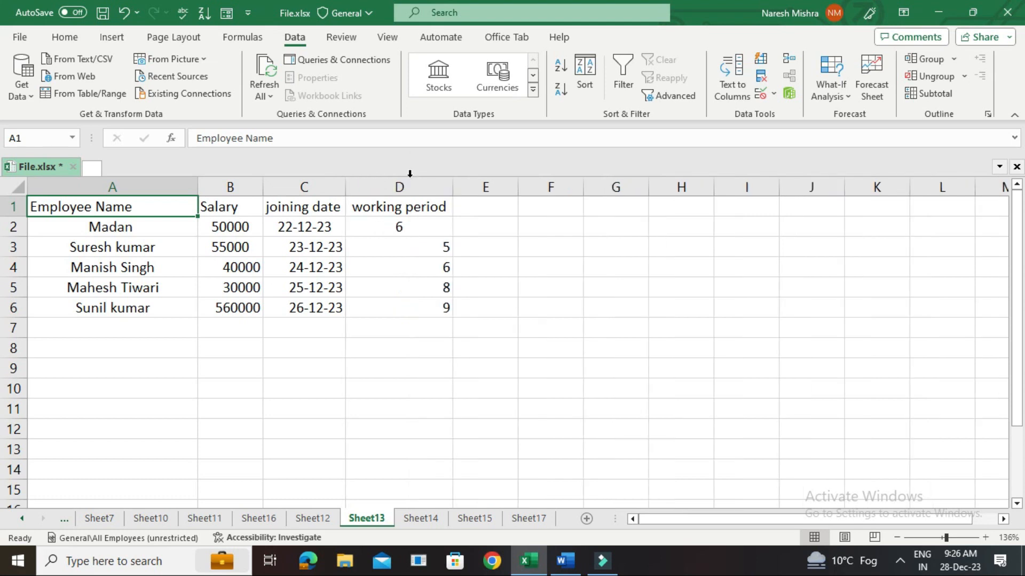
Center the contents of the split table A1:D6 horizontally.
drag(90, 209, 392, 304)
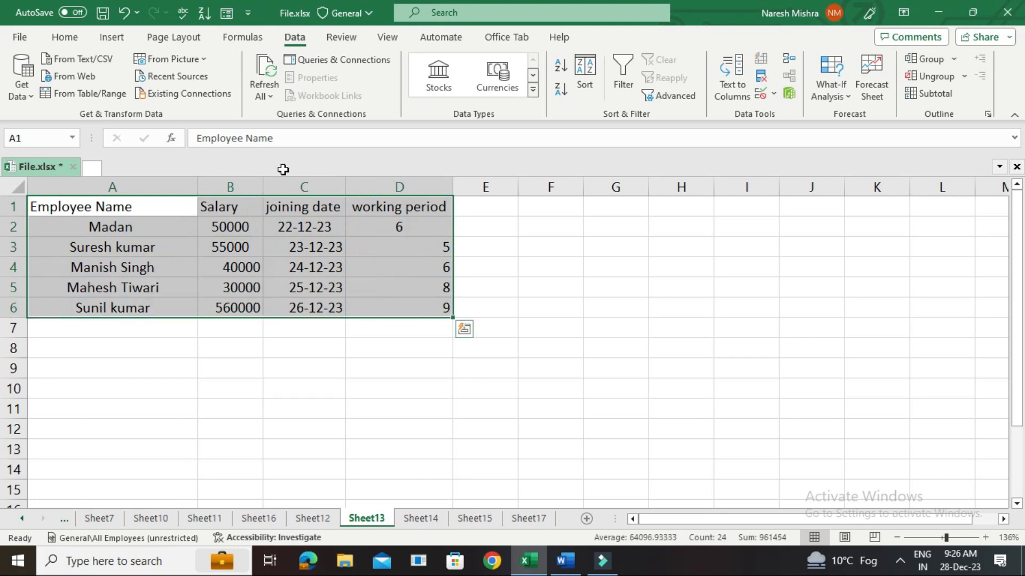
click(65, 37)
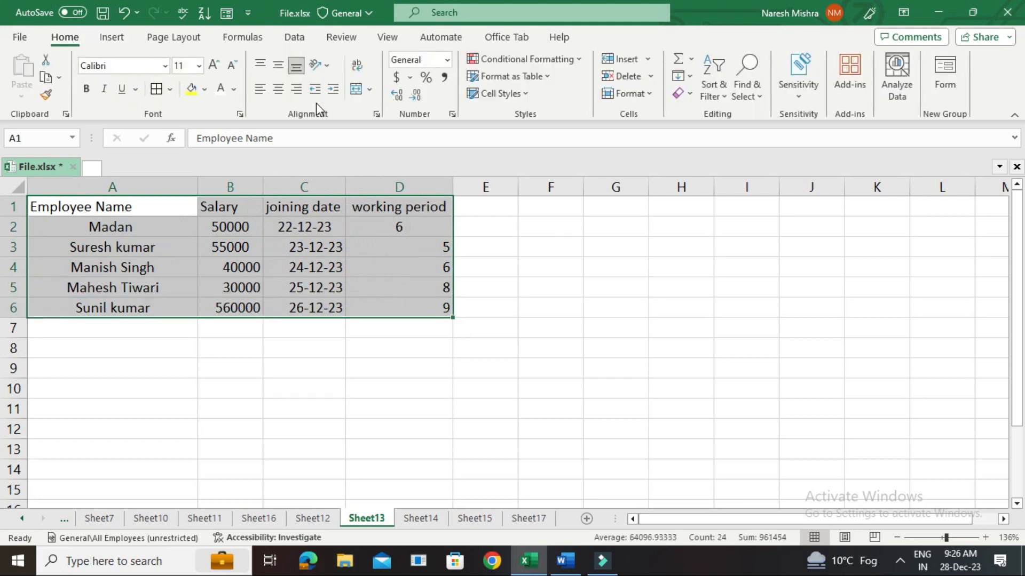
click(278, 89)
Fill the header row A1:D1 with standard yellow and make its text bold.
drag(136, 208, 408, 206)
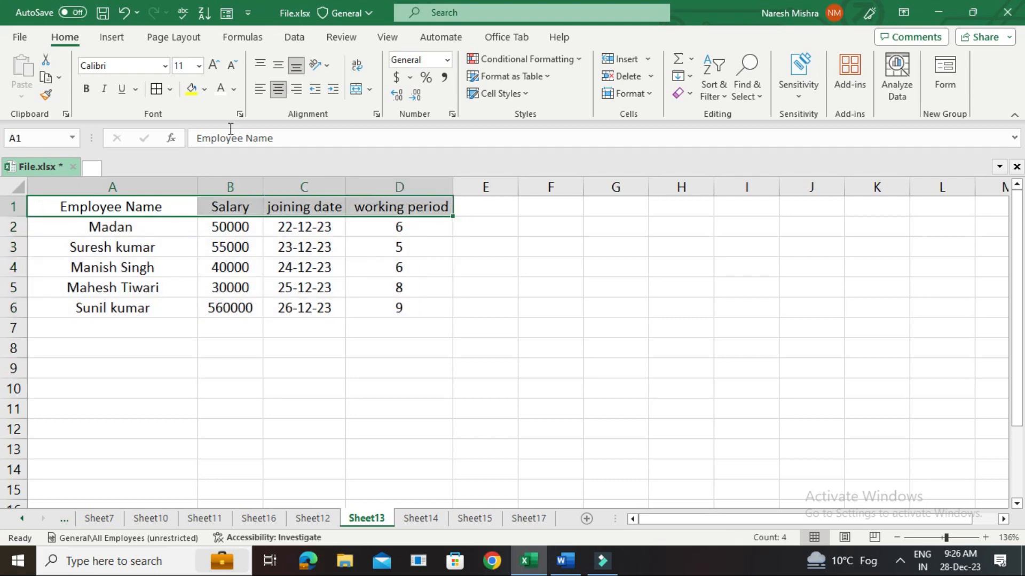
click(206, 90)
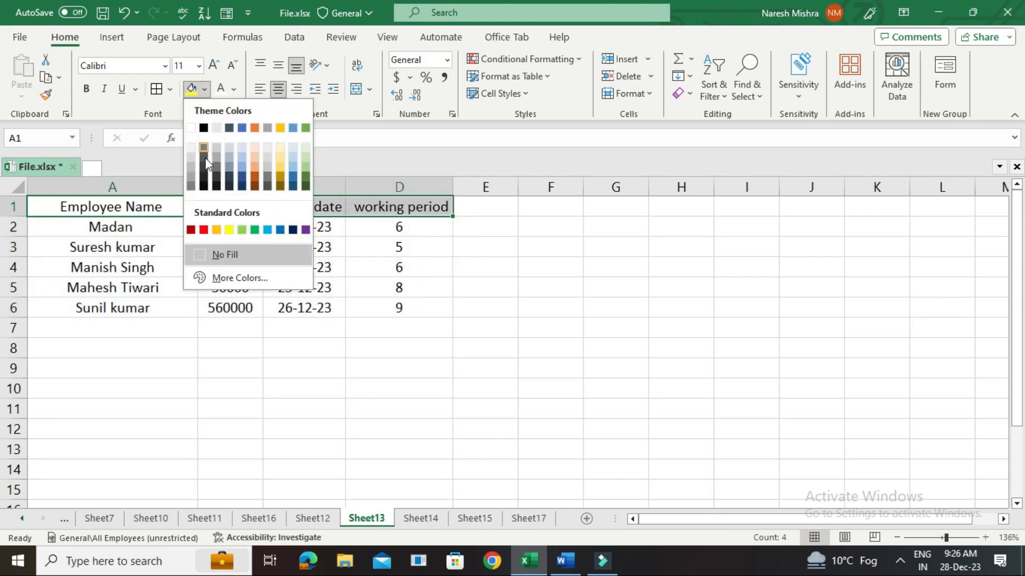
click(229, 230)
click(86, 89)
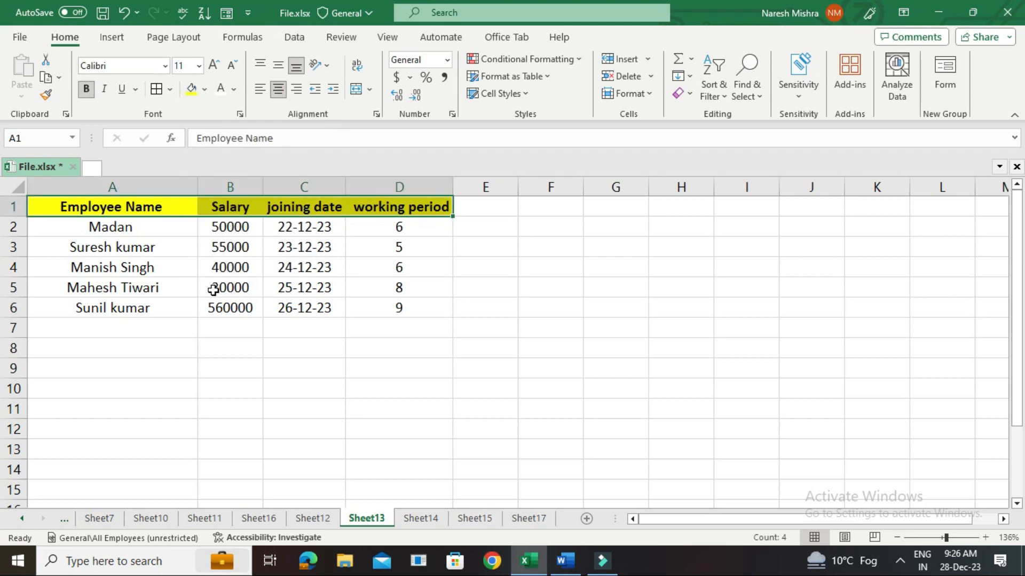
Apply all borders to the table range A1:D6.
drag(103, 203, 393, 310)
click(162, 95)
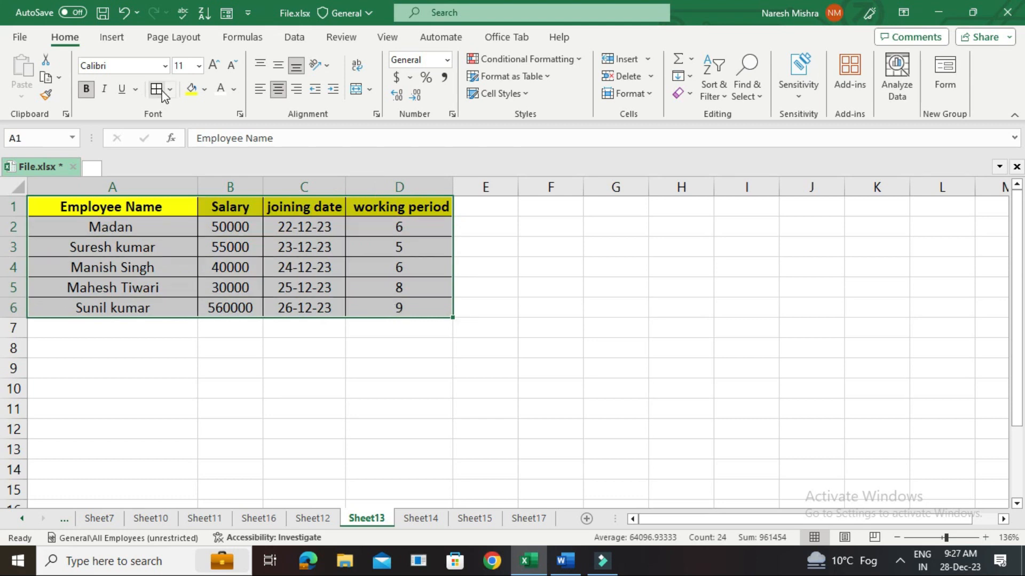
click(582, 336)
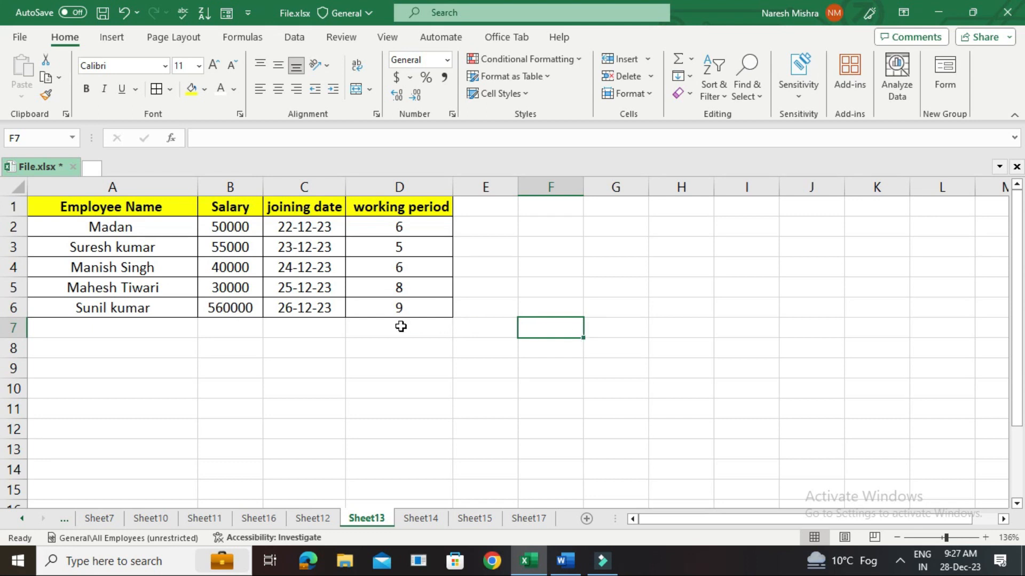
Open Sheet14, which holds the vertical employee table with salary, joining date and working period.
click(420, 520)
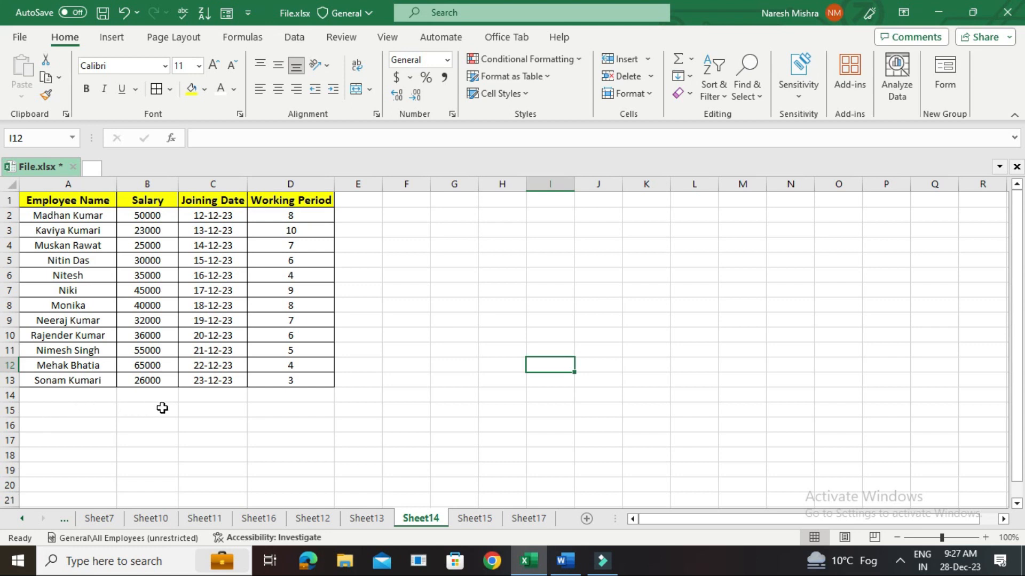
drag(453, 200, 766, 199)
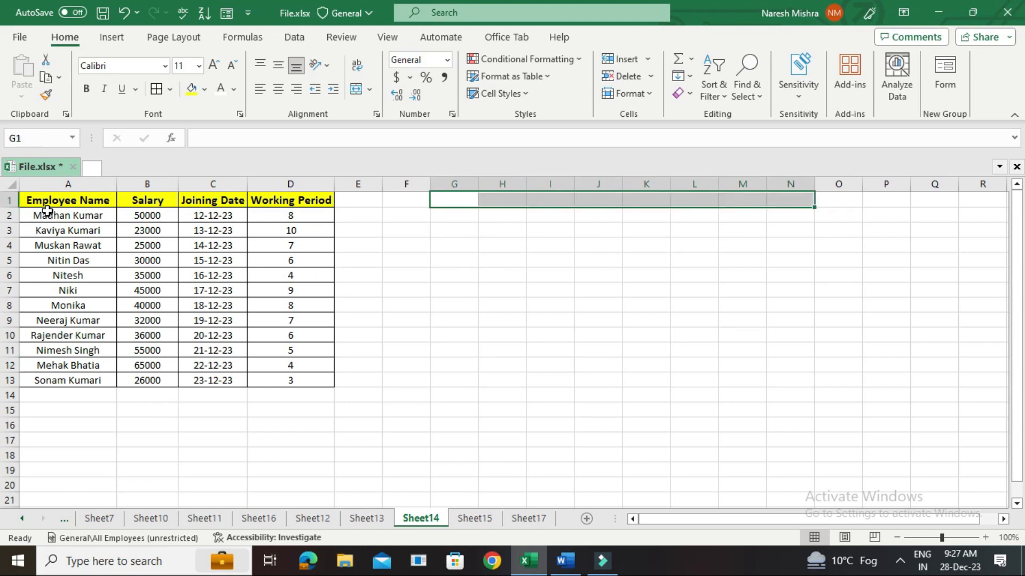
click(66, 201)
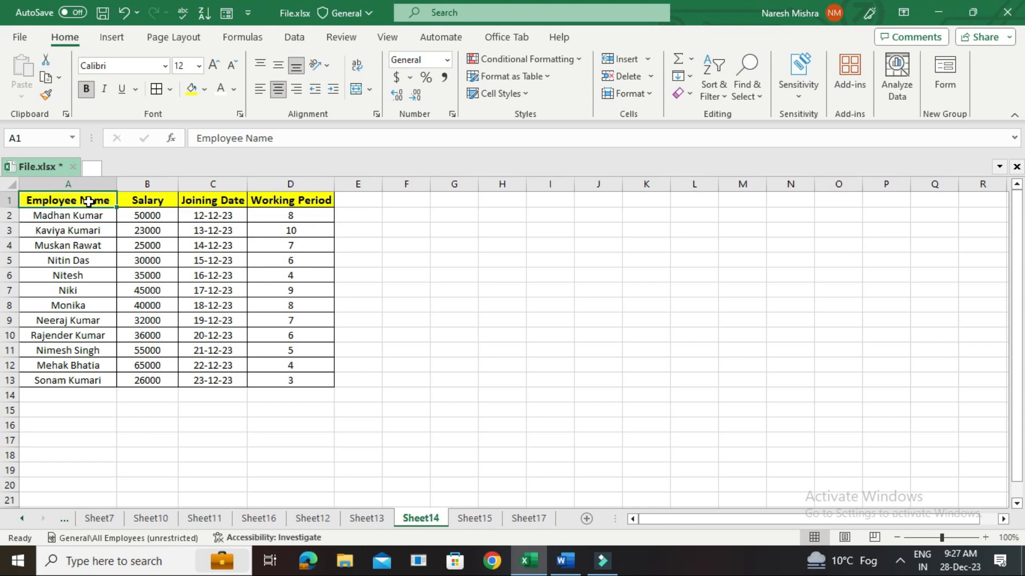
drag(462, 200, 462, 306)
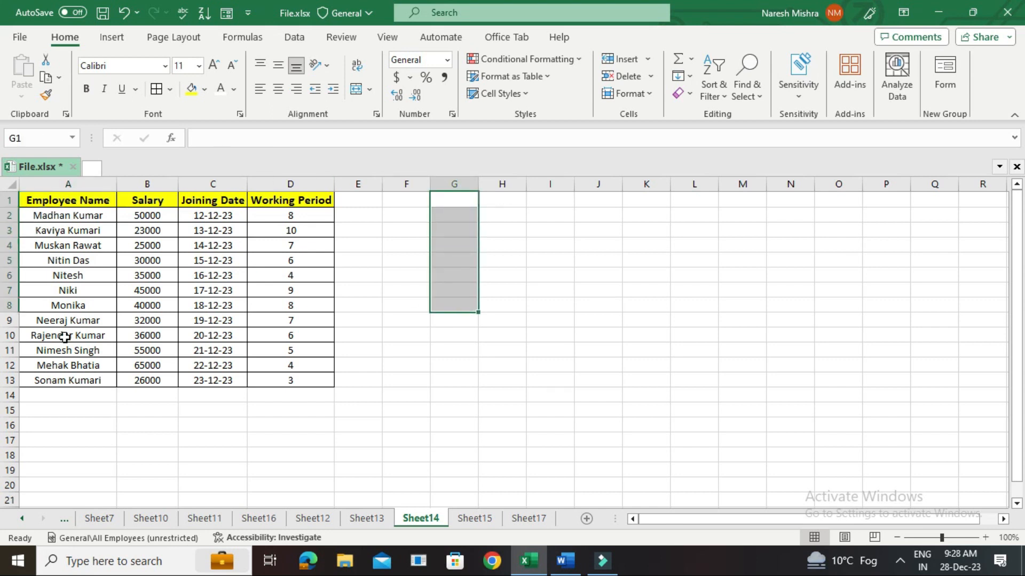
drag(465, 198, 709, 199)
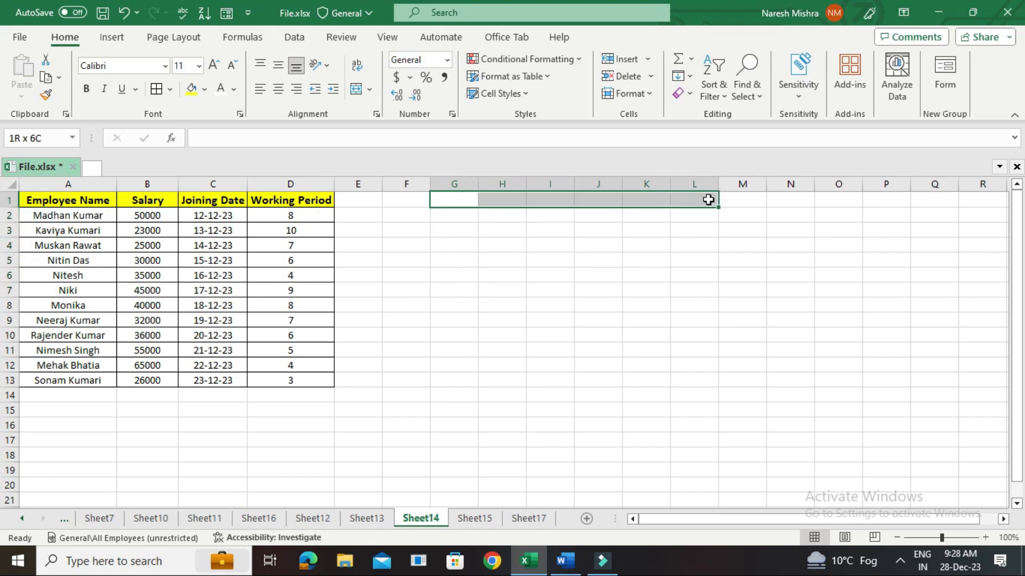
click(548, 245)
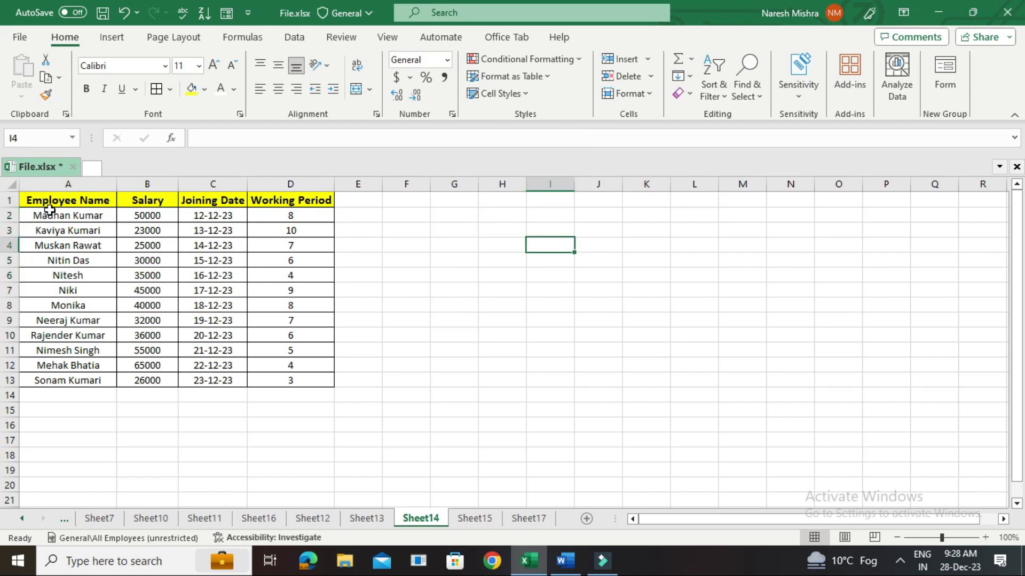
Copy the employee table A1:D13 and paste it transposed at cell F1 with Paste Special.
scroll(50, 209, up, 3)
click(68, 206)
drag(68, 207, 422, 453)
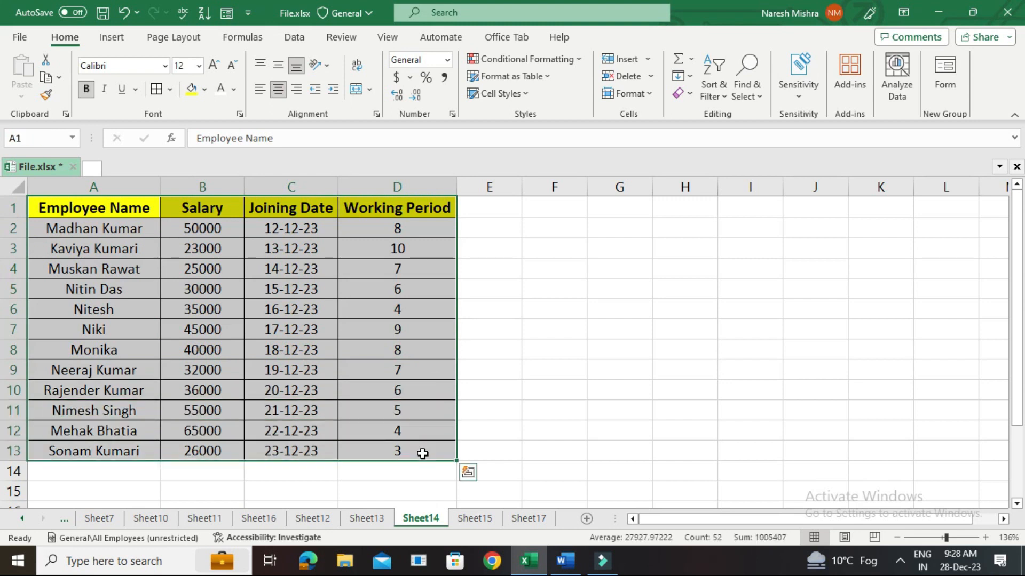
key(ctrl+c)
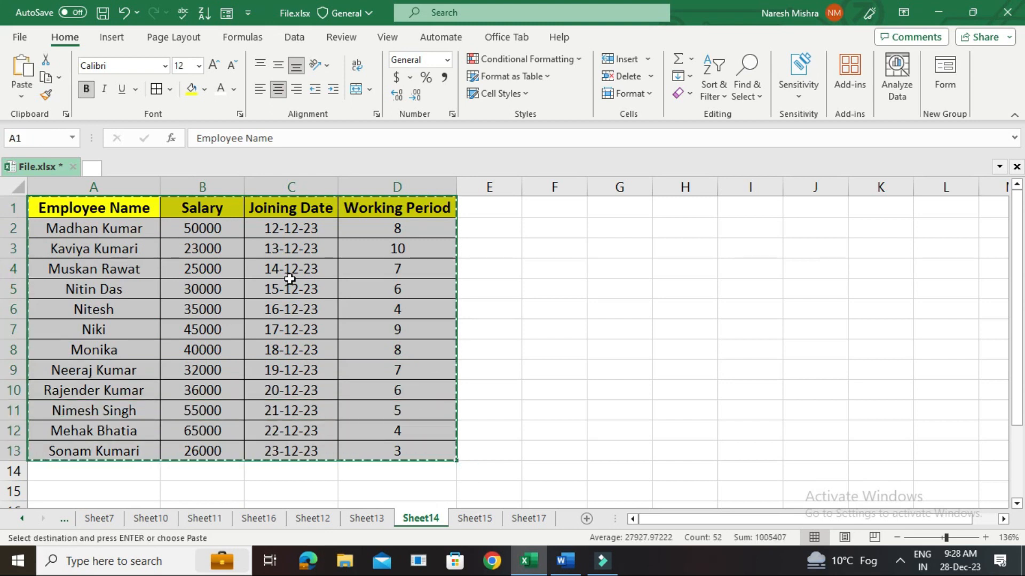
click(547, 208)
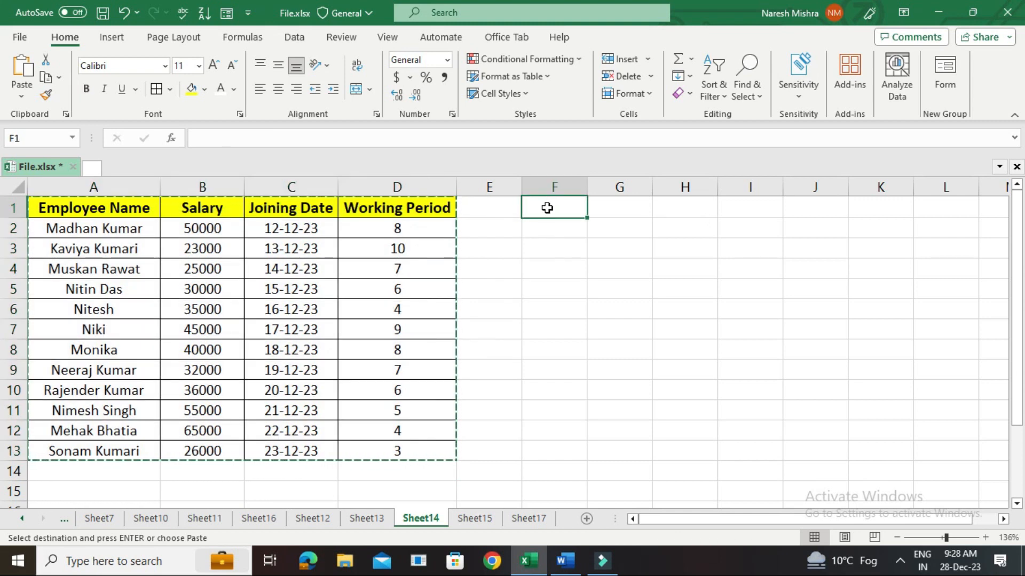
right_click(547, 208)
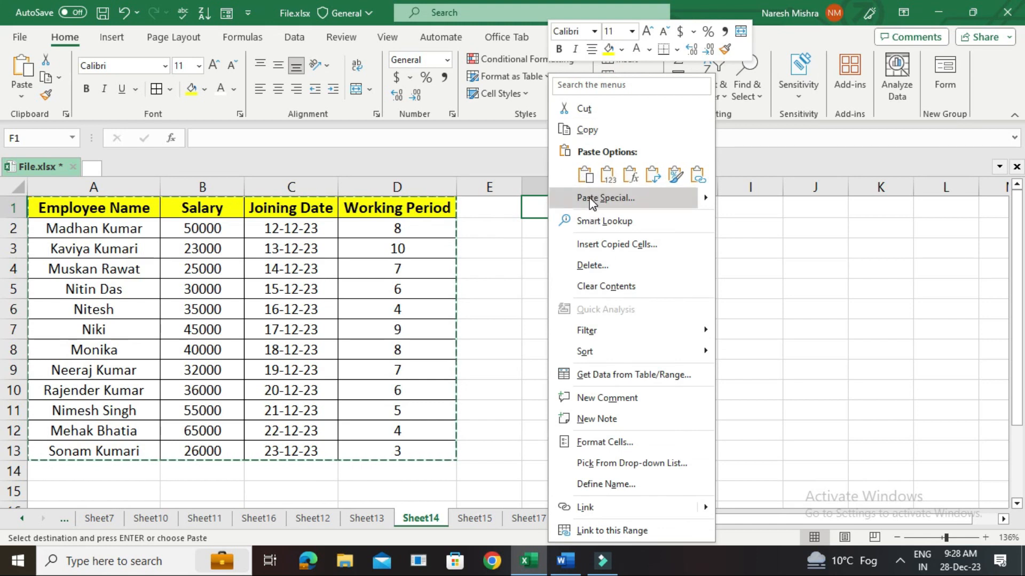
click(590, 202)
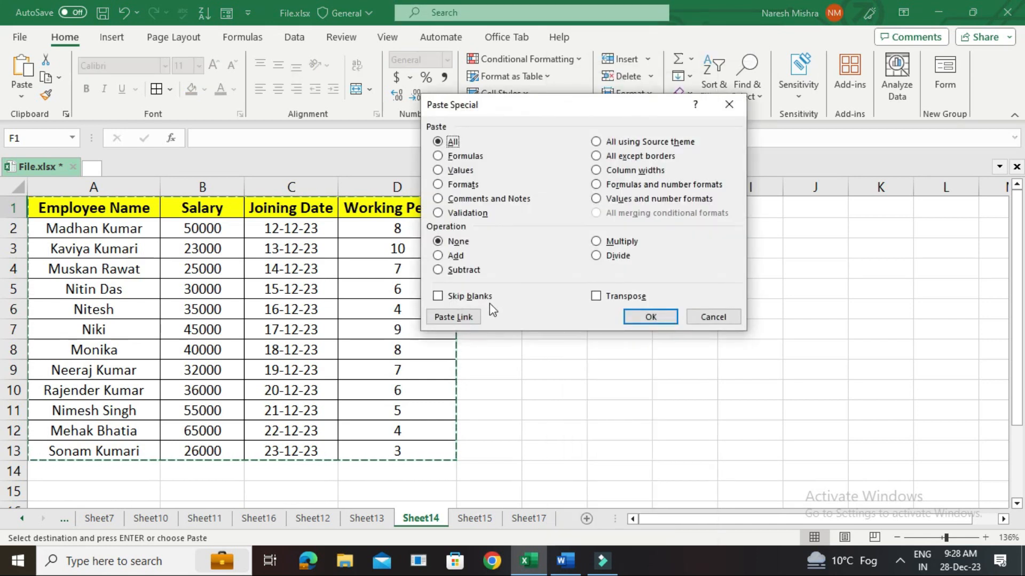
click(596, 297)
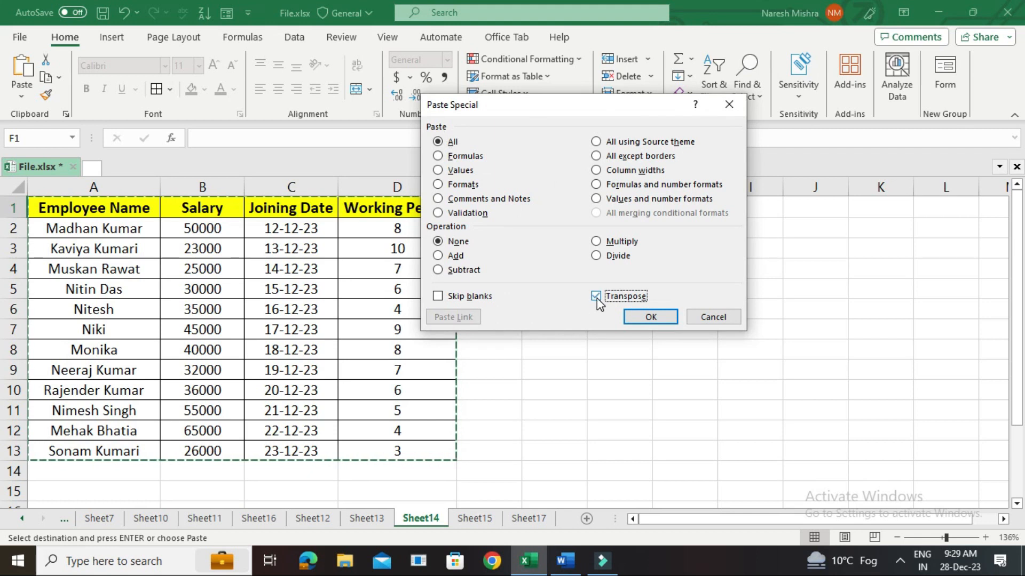
click(652, 318)
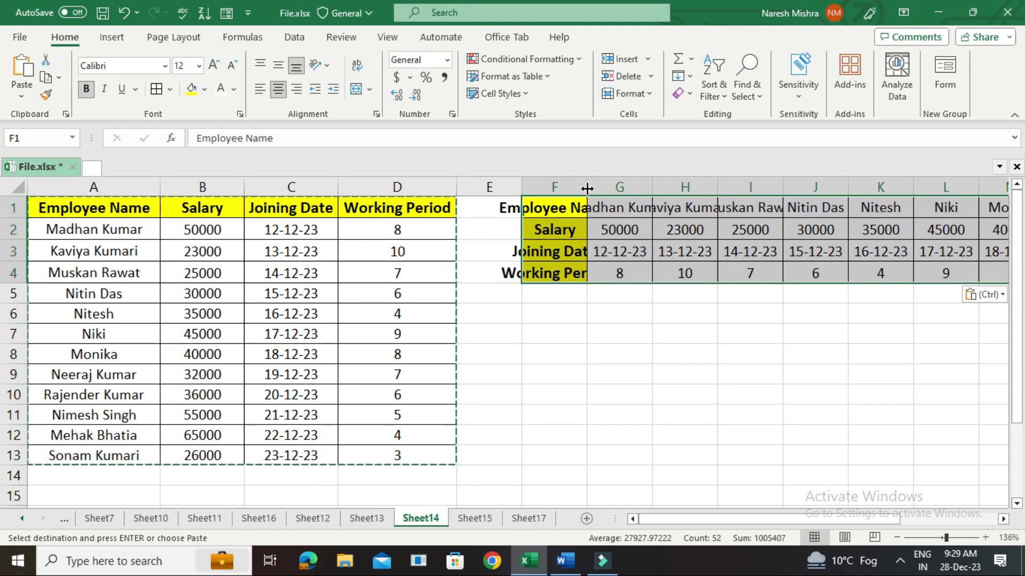
Widen columns F, G and H of the transposed table to fit the headings and employee names.
drag(587, 188, 644, 188)
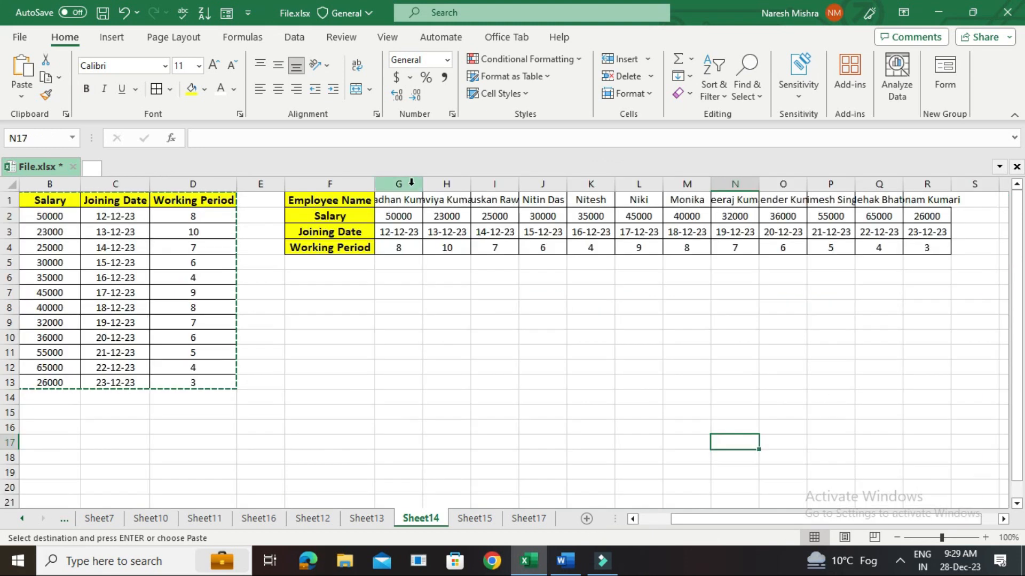
drag(423, 184, 570, 185)
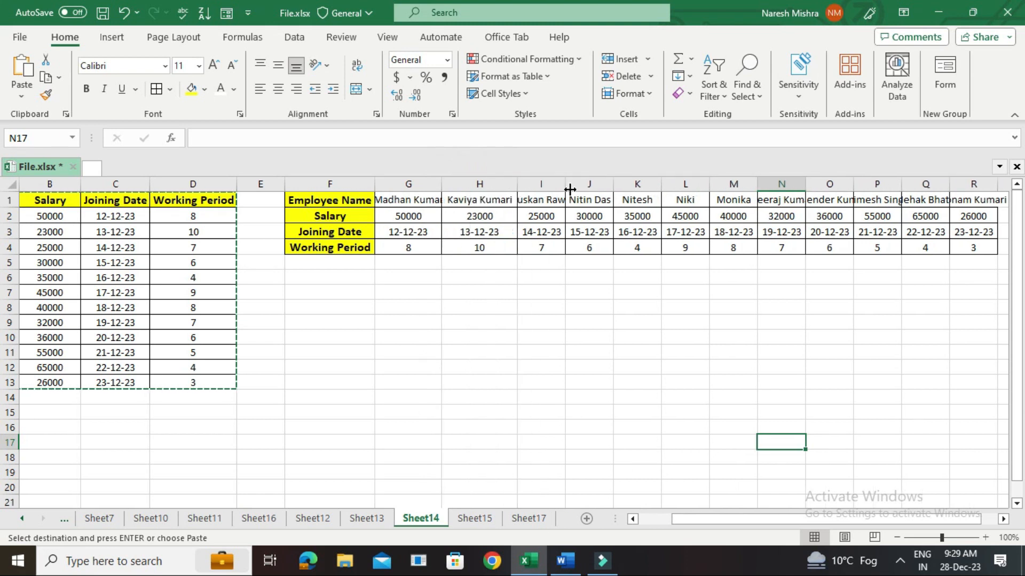